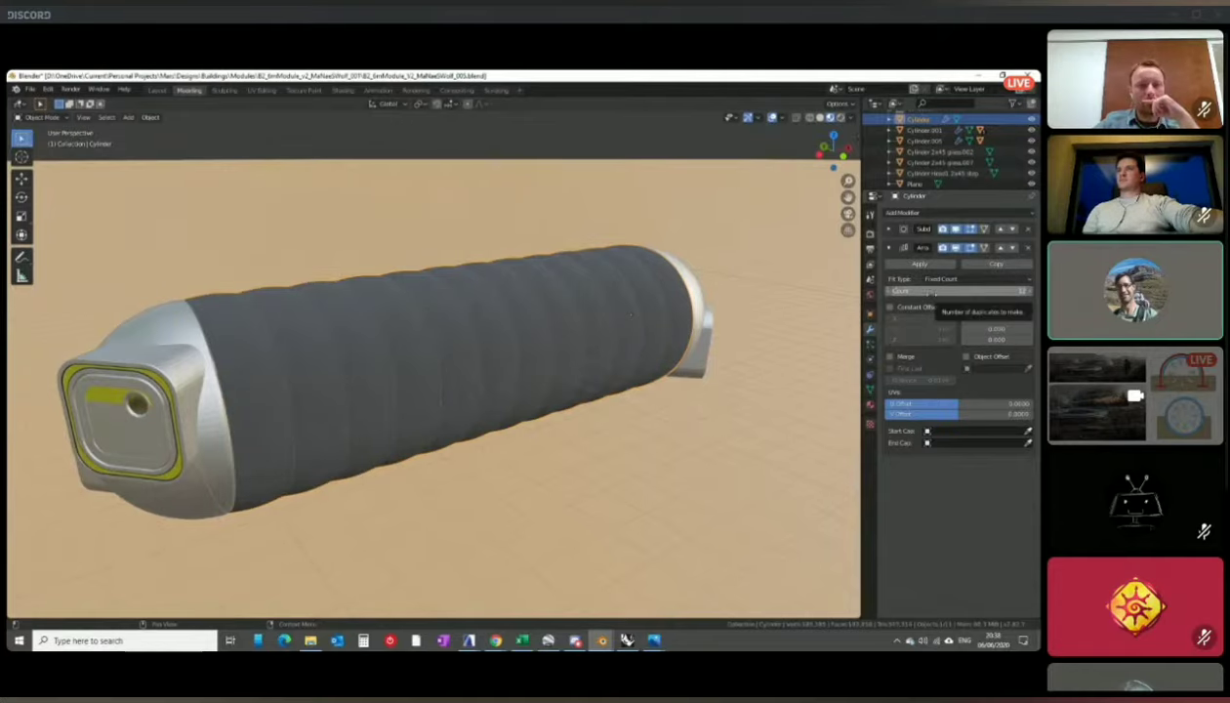
mouse_move(33, 365)
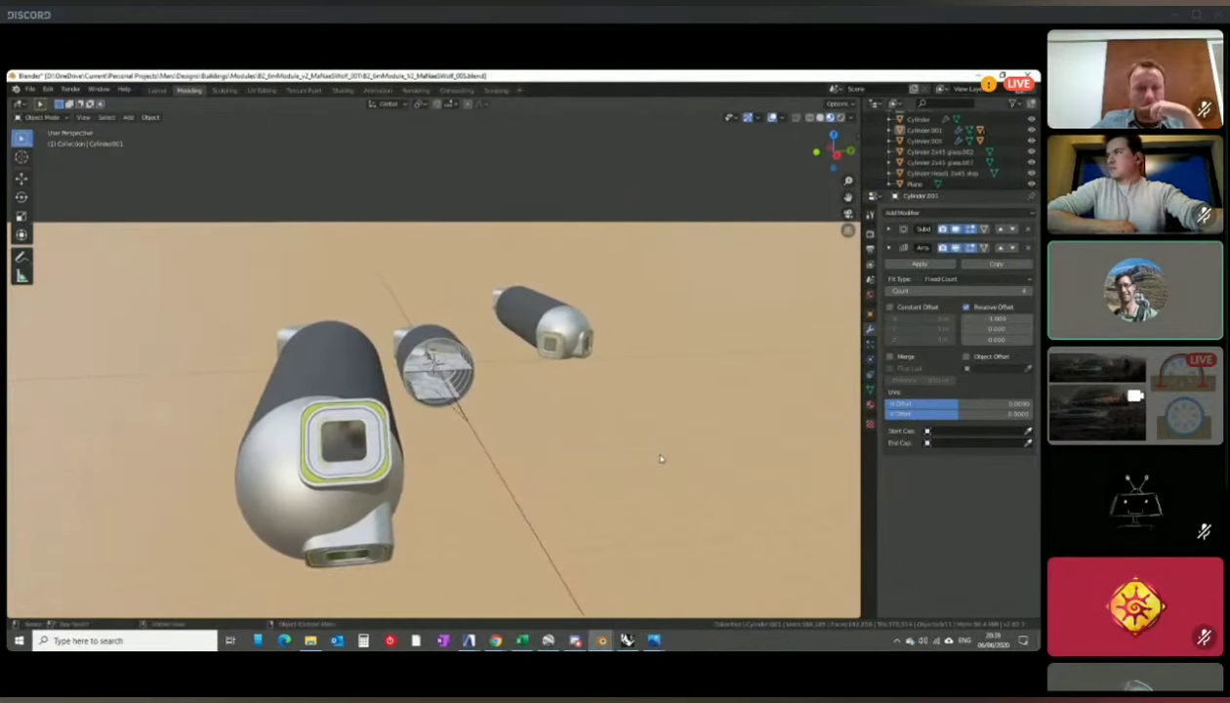
key("Escape")
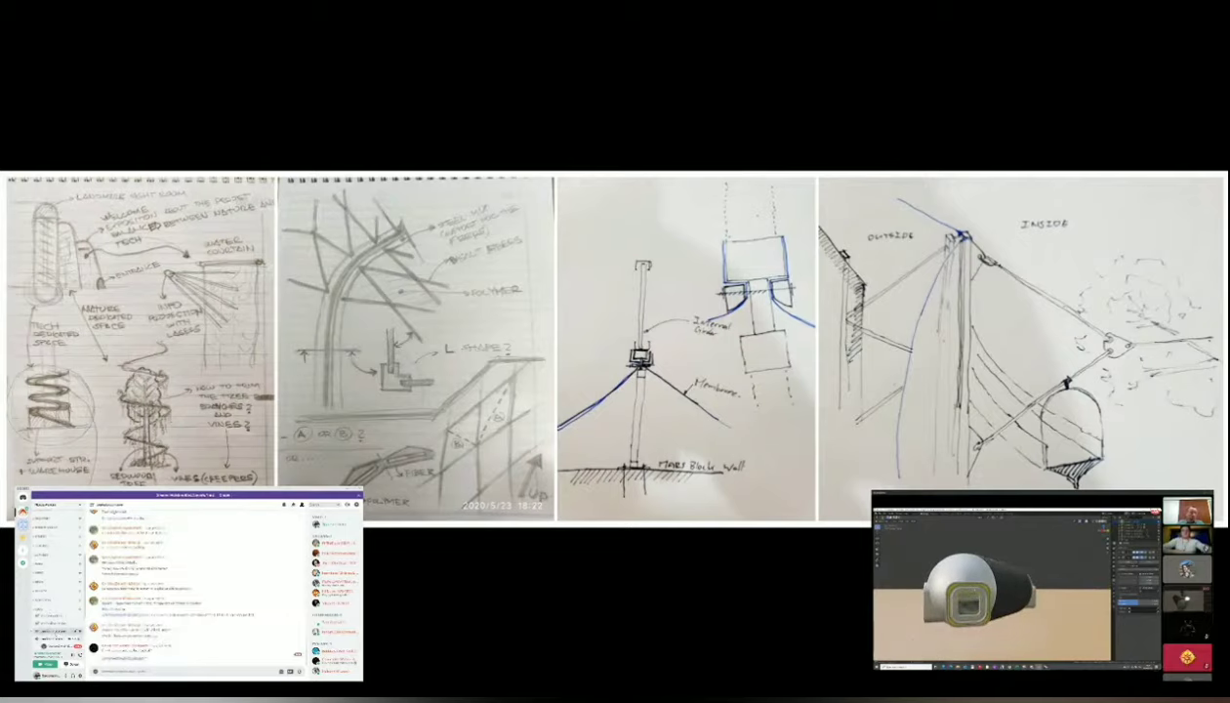
key("Right")
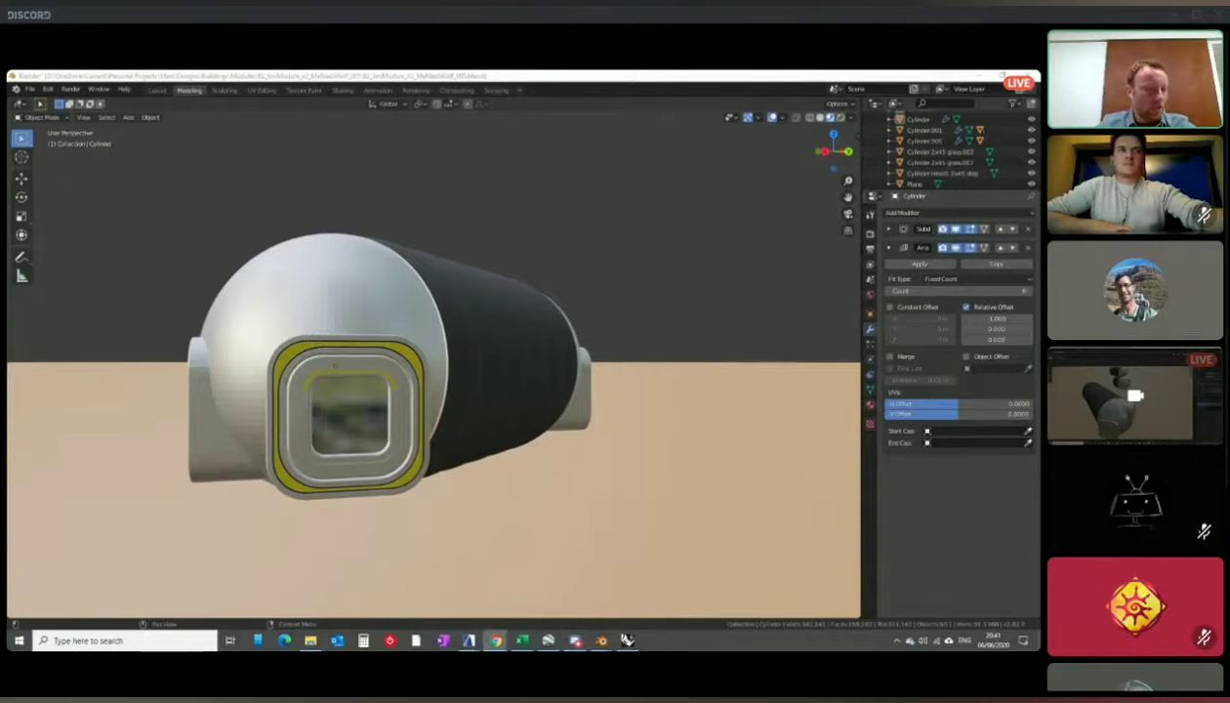
- Enlarge the active speaker's webcam in the call, then go back to the participants and open the live shared screen
mouse_move(1104, 143)
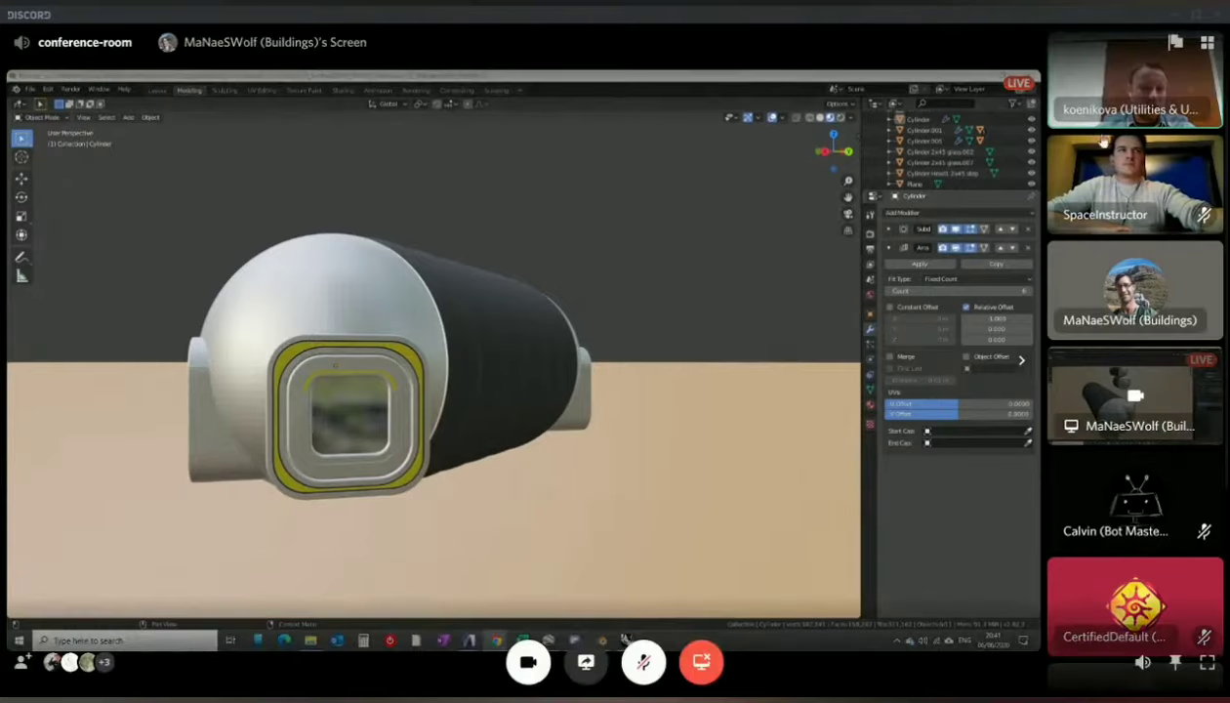
left_click(1158, 85)
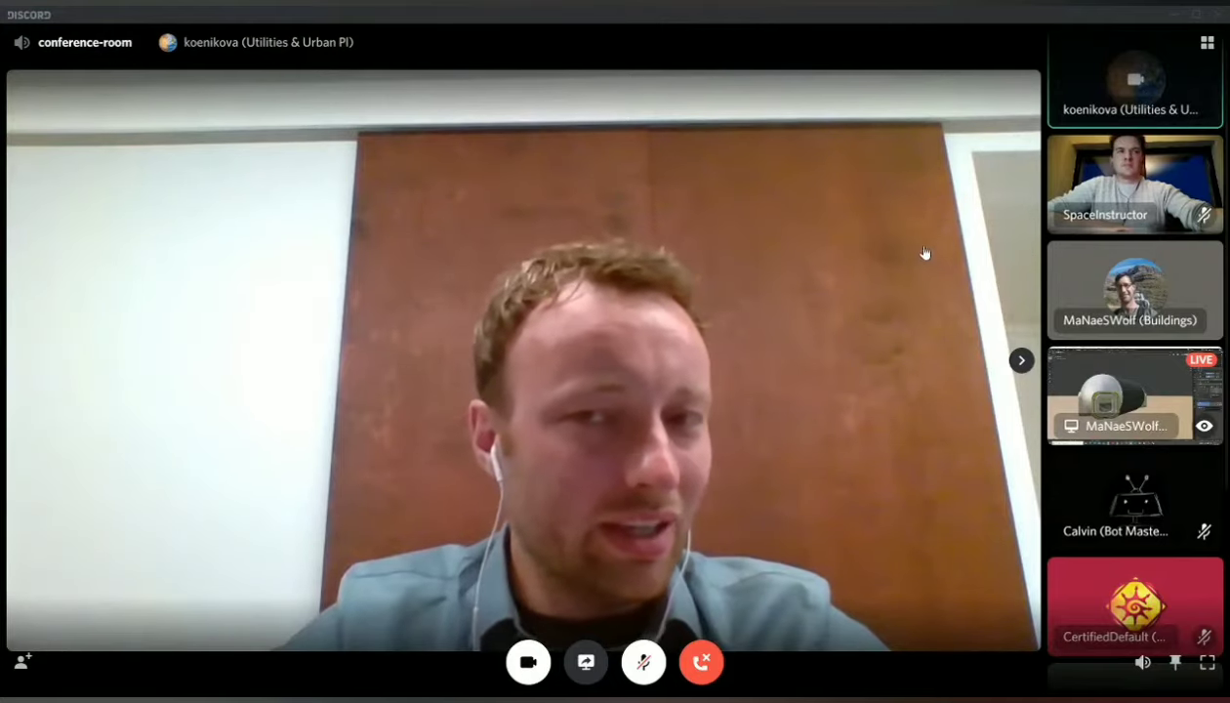
left_click(1103, 98)
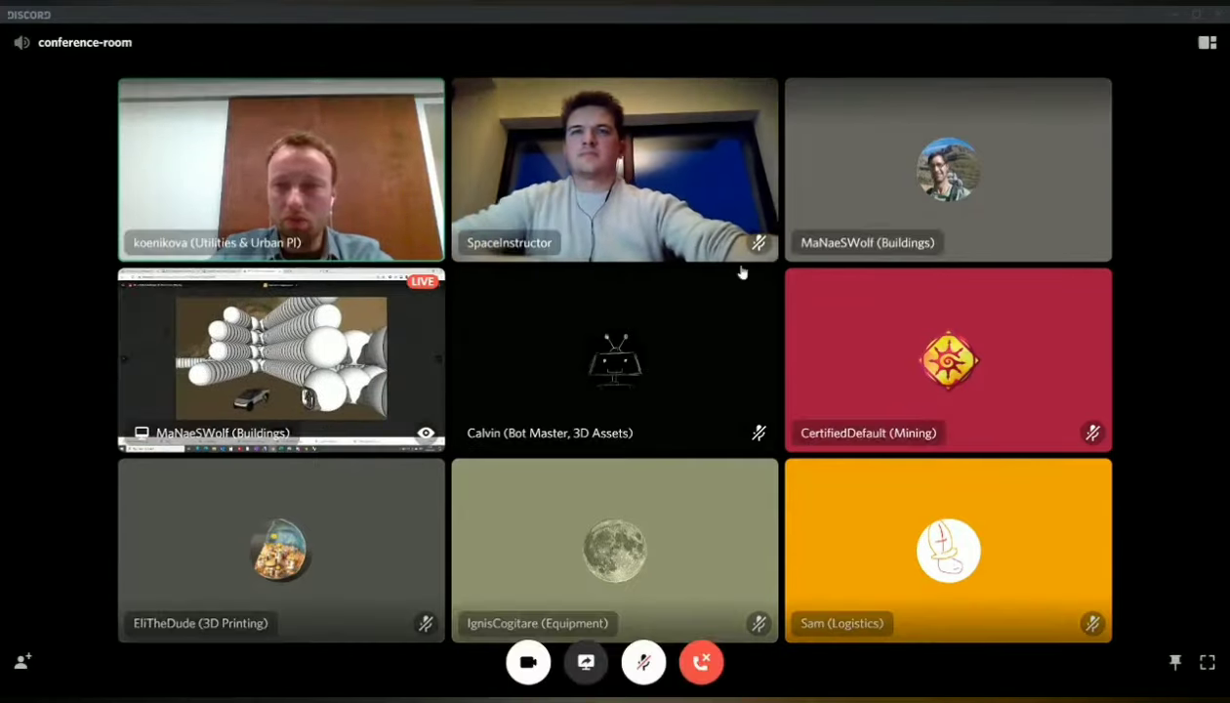
left_click(274, 398)
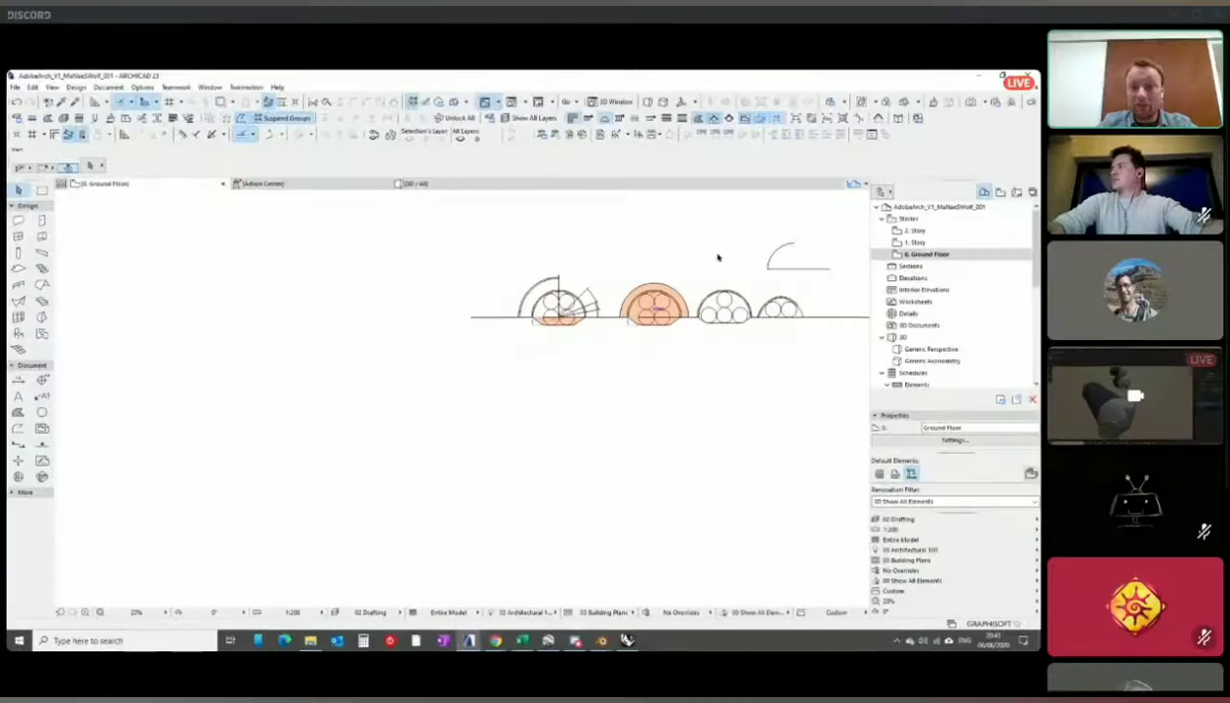
- Examine the Archicad ground-floor drawing of the brick-arch building machine with its parts labelled A to E
scroll(400, 430, "up", 6)
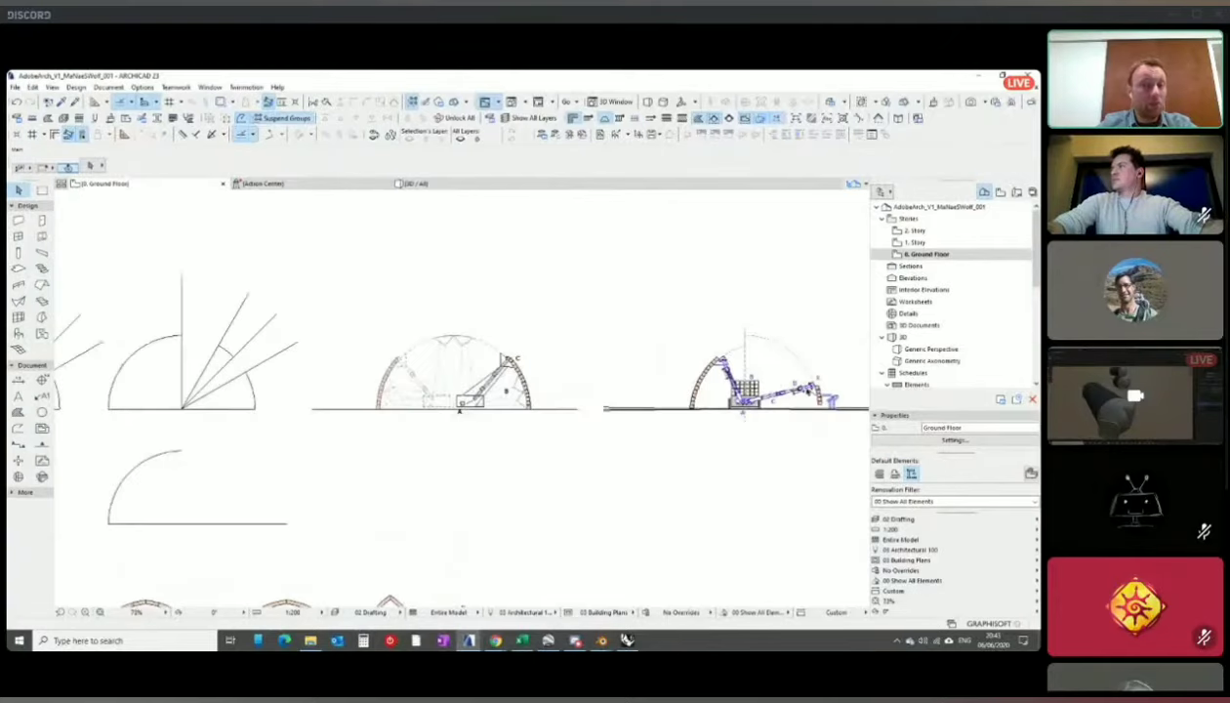
scroll(823, 383, "up", 6)
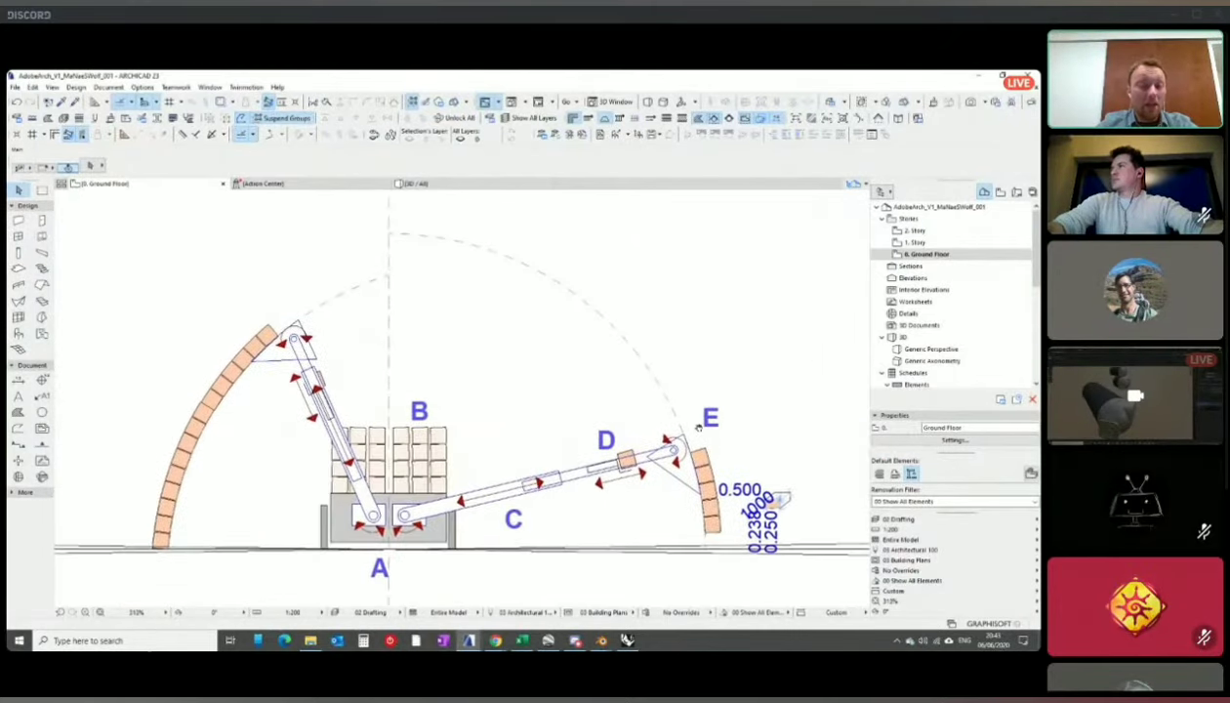
scroll(674, 454, "down", 2)
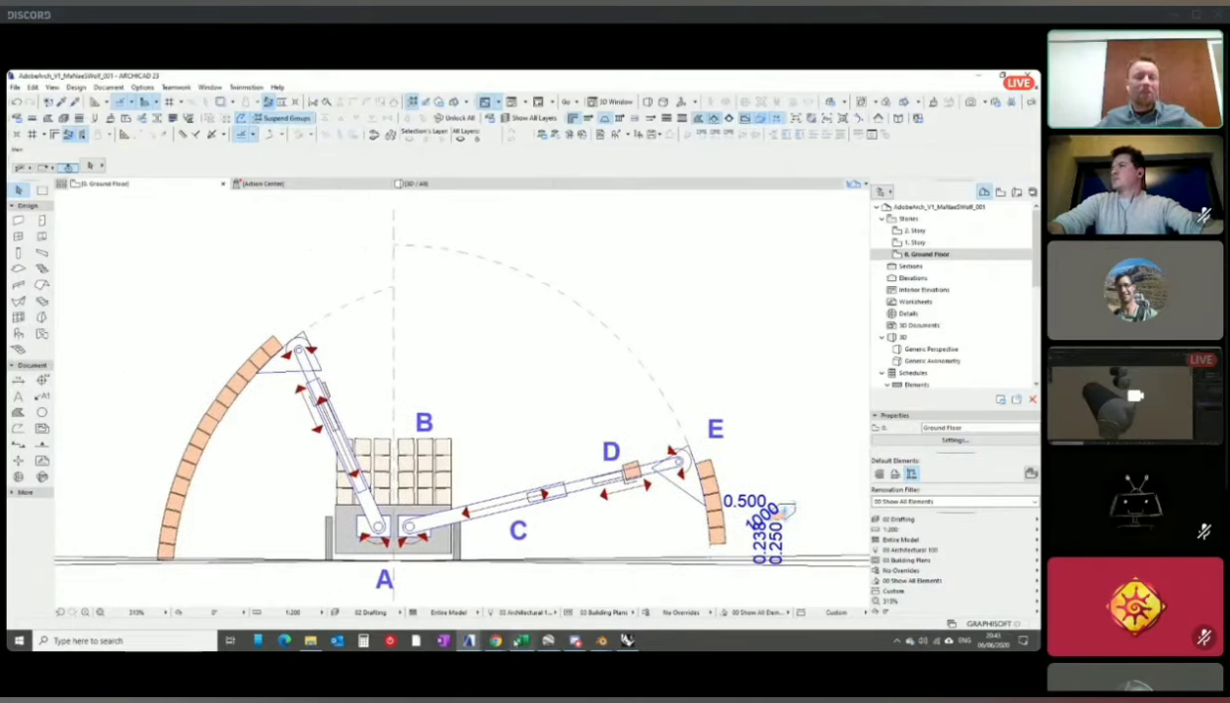
left_click(627, 641)
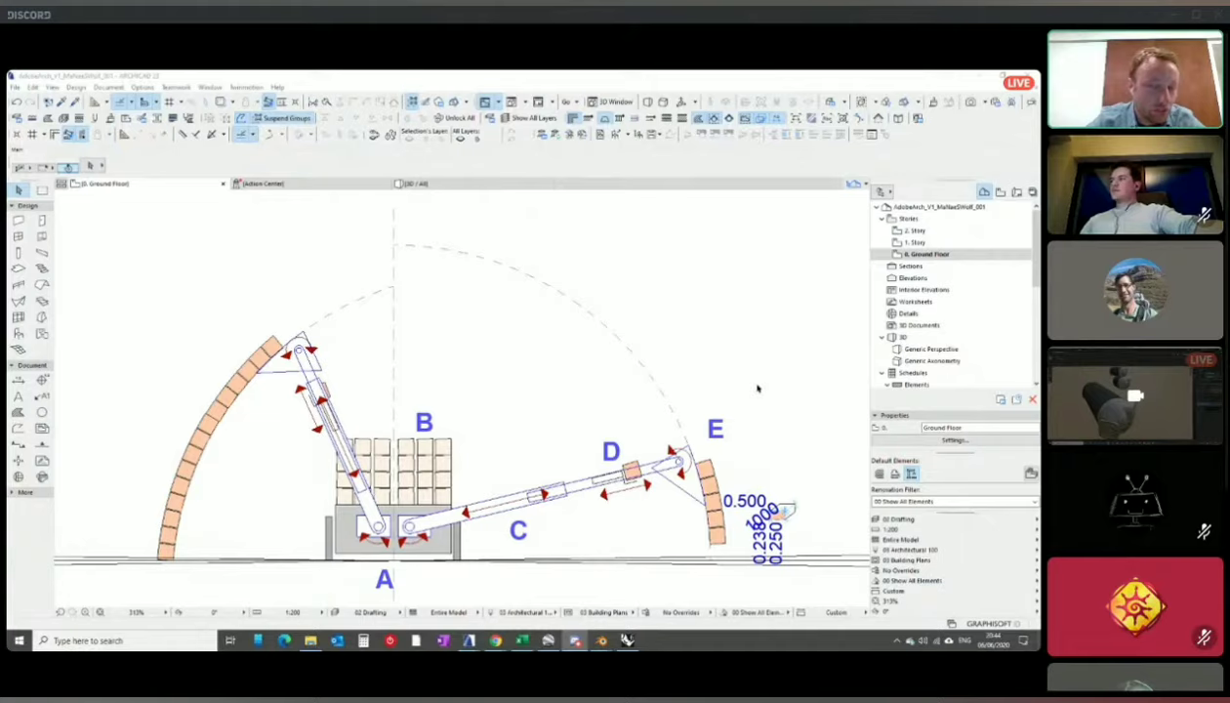
mouse_move(291, 417)
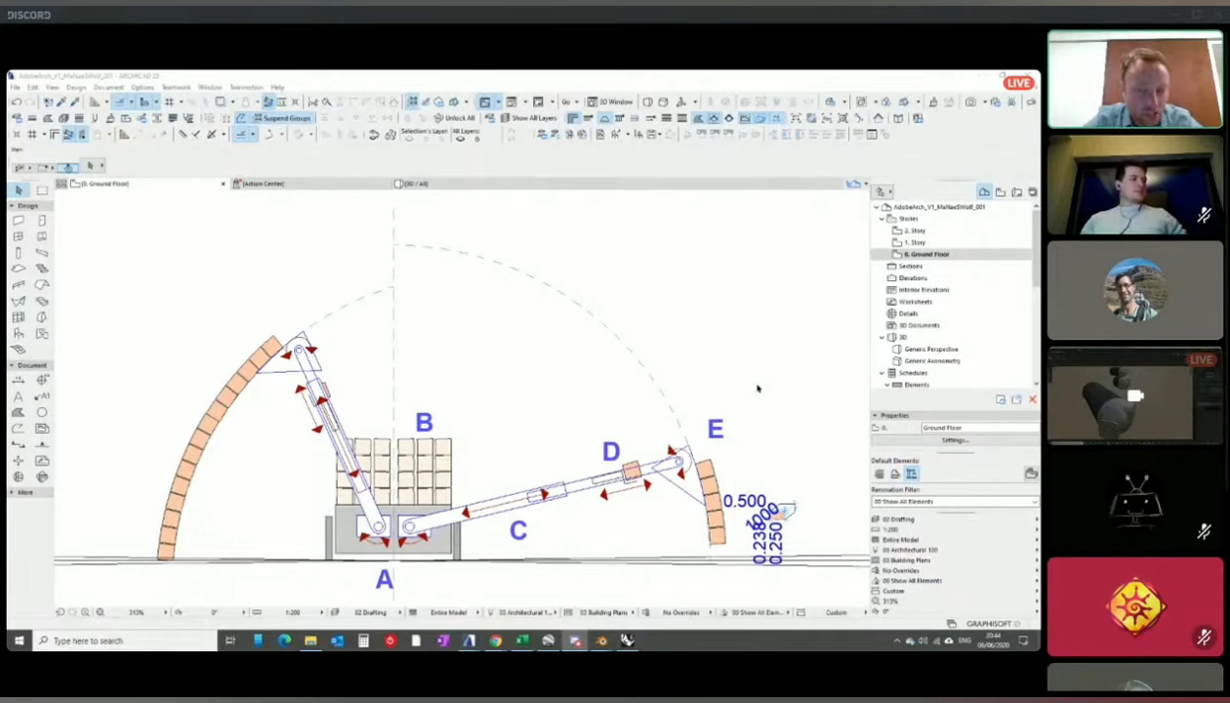
mouse_move(767, 395)
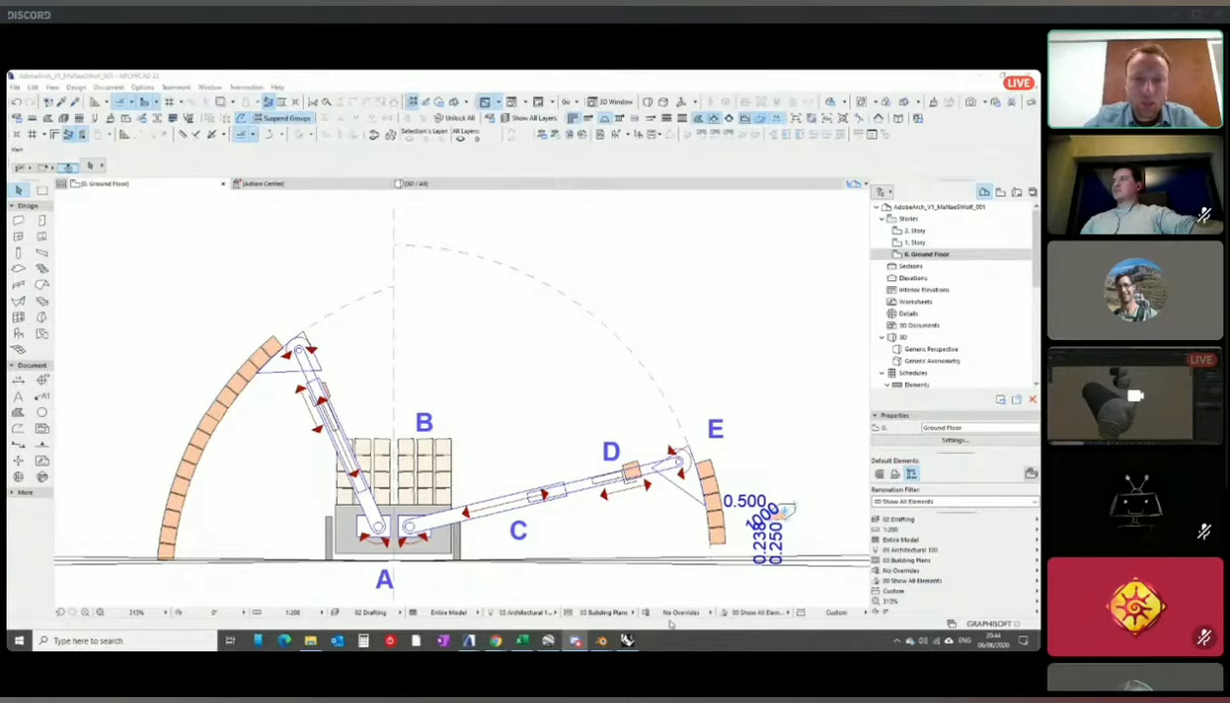
- Switch to the Mars design workshop slideshow and show the slide with side and top views of the pressurised capsules
mouse_move(496, 641)
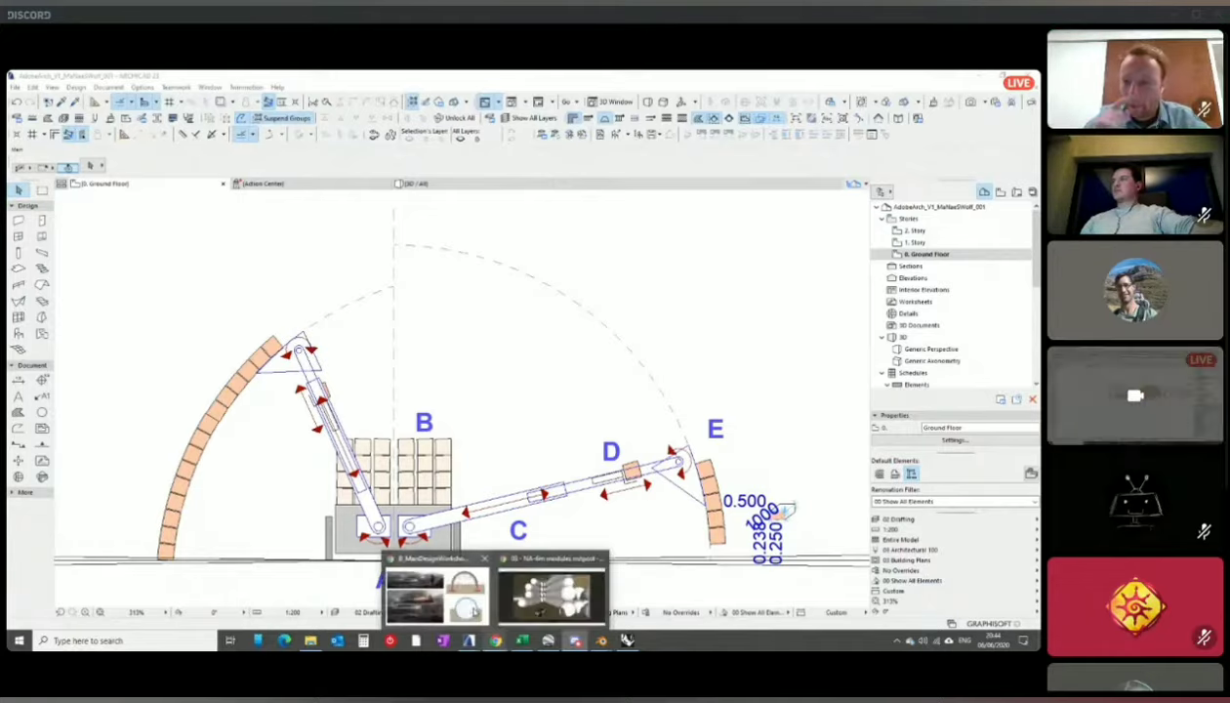
left_click(440, 586)
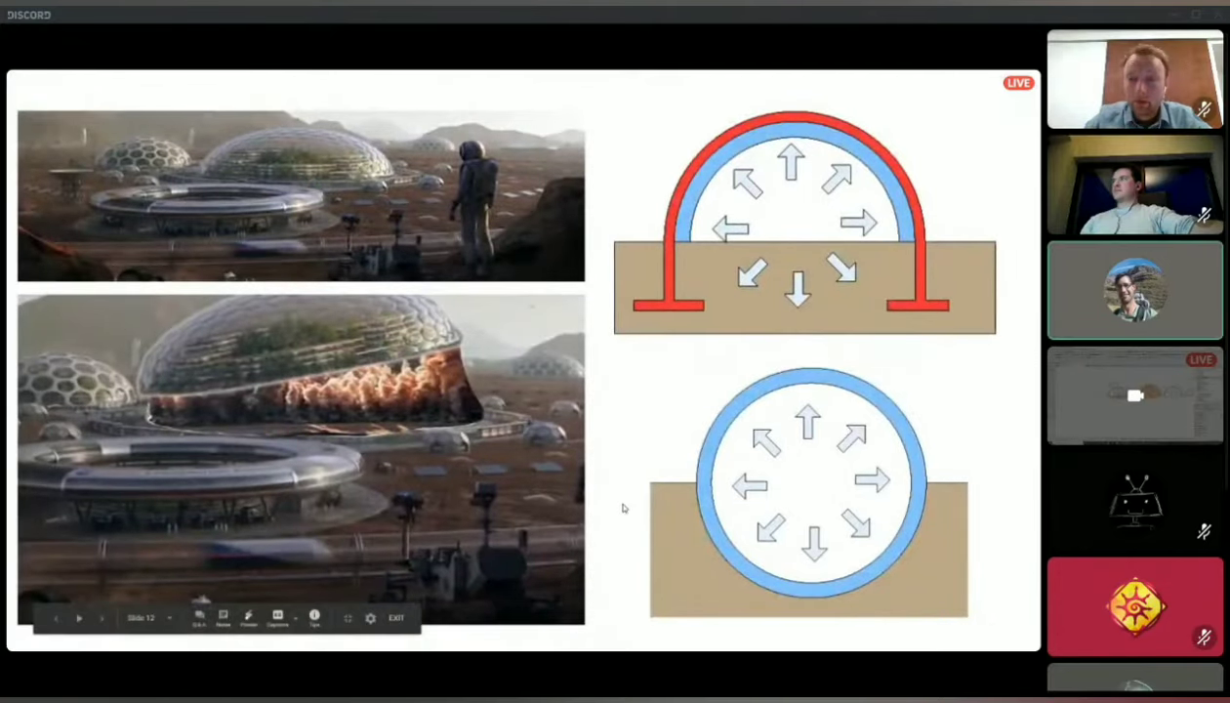
key("Right")
key("Right")
key("Right")
key("Right")
key("Right")
key("Right")
key("Left")
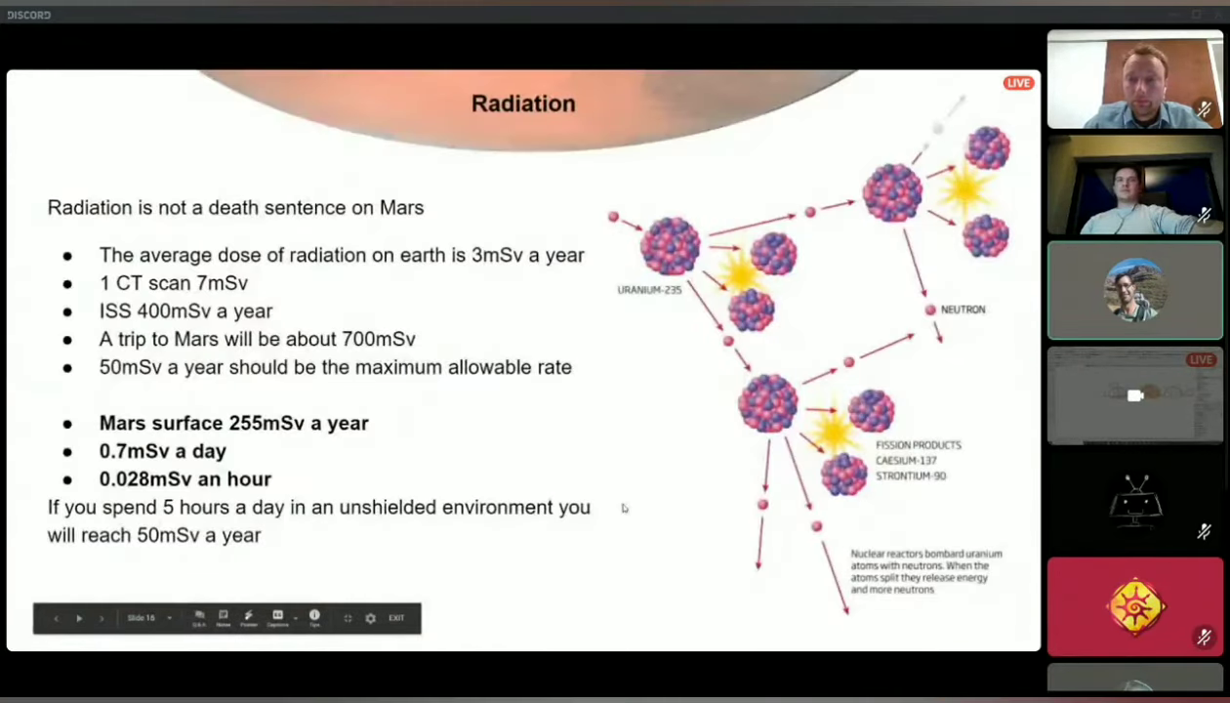
key("Left")
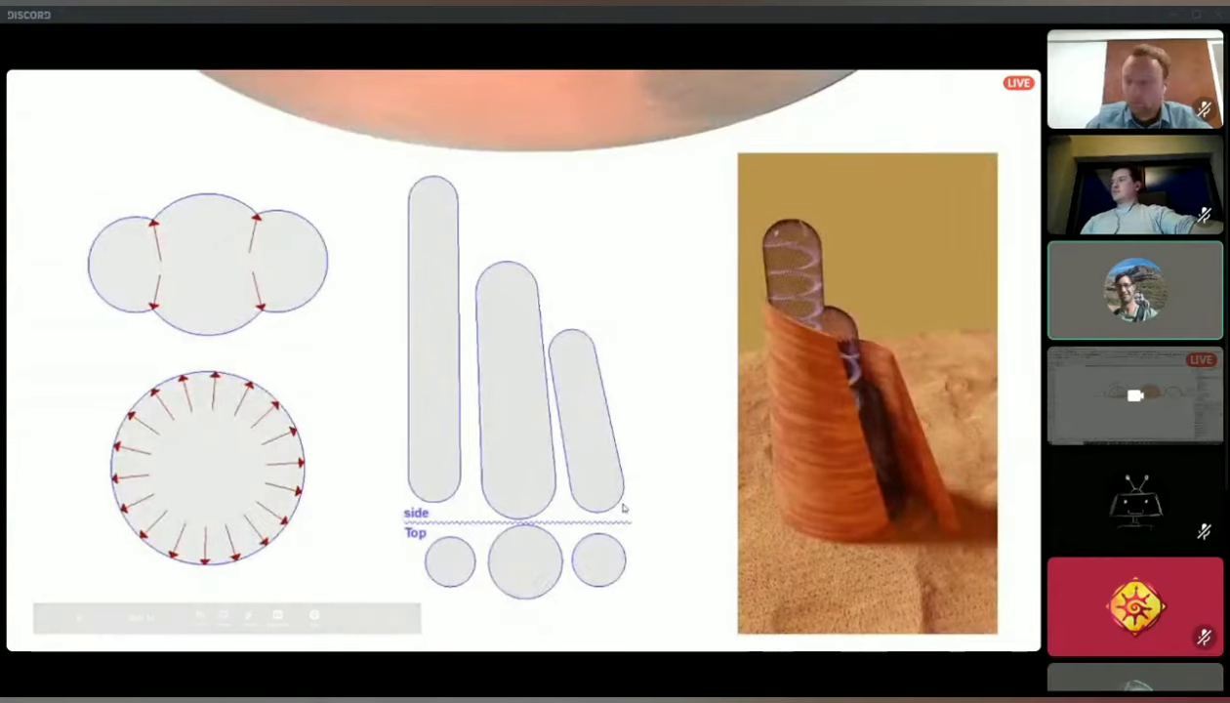
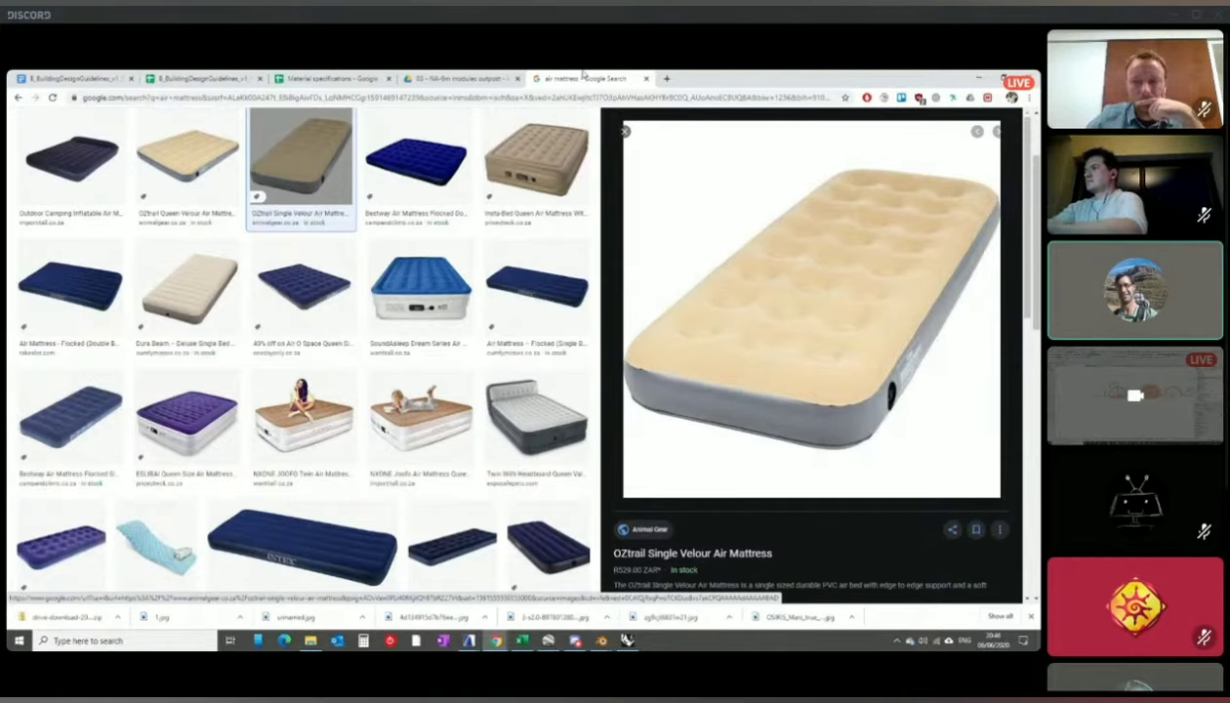
- Close the air mattress image search, view the workshop slide of red-framed transparent tubes, and exit the slideshow
left_click(645, 78)
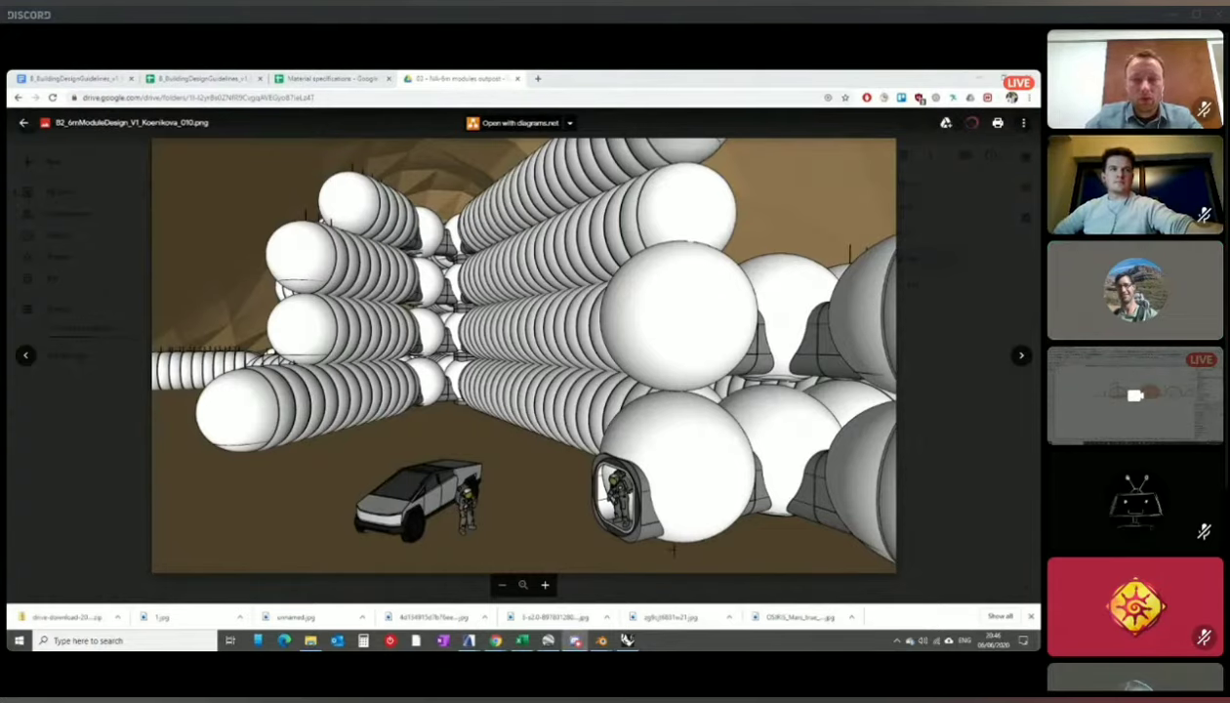
mouse_move(312, 635)
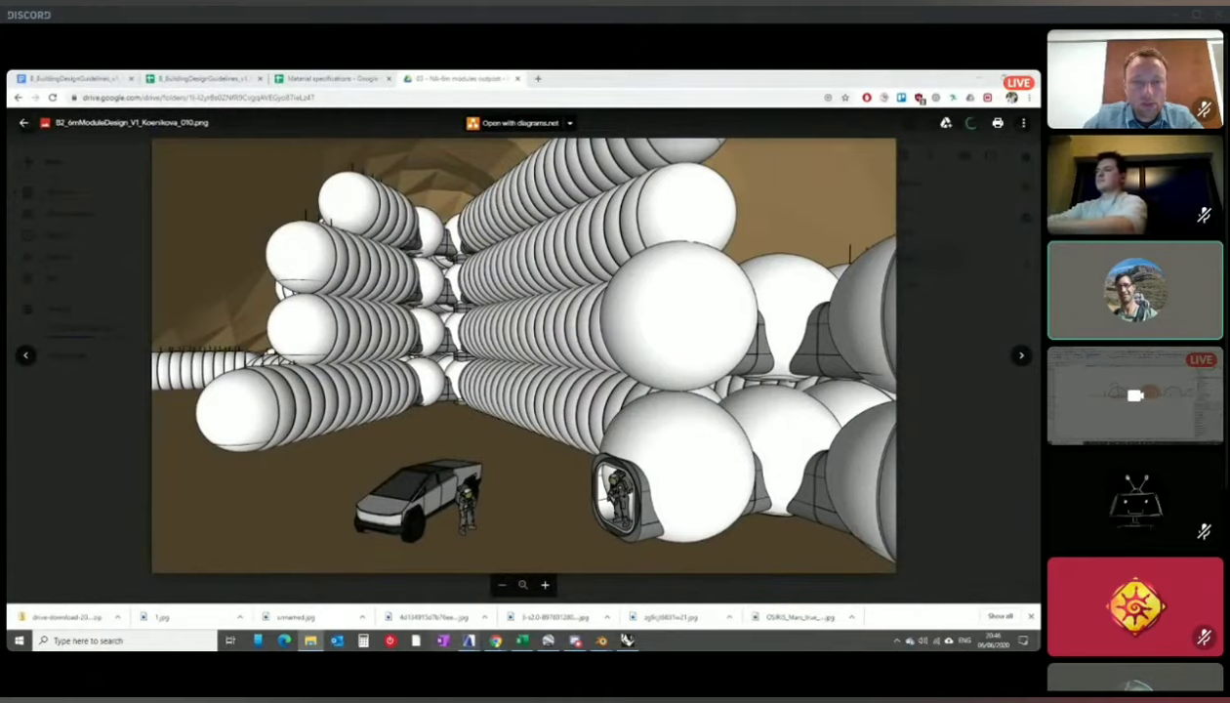
mouse_move(502, 643)
left_click(461, 597)
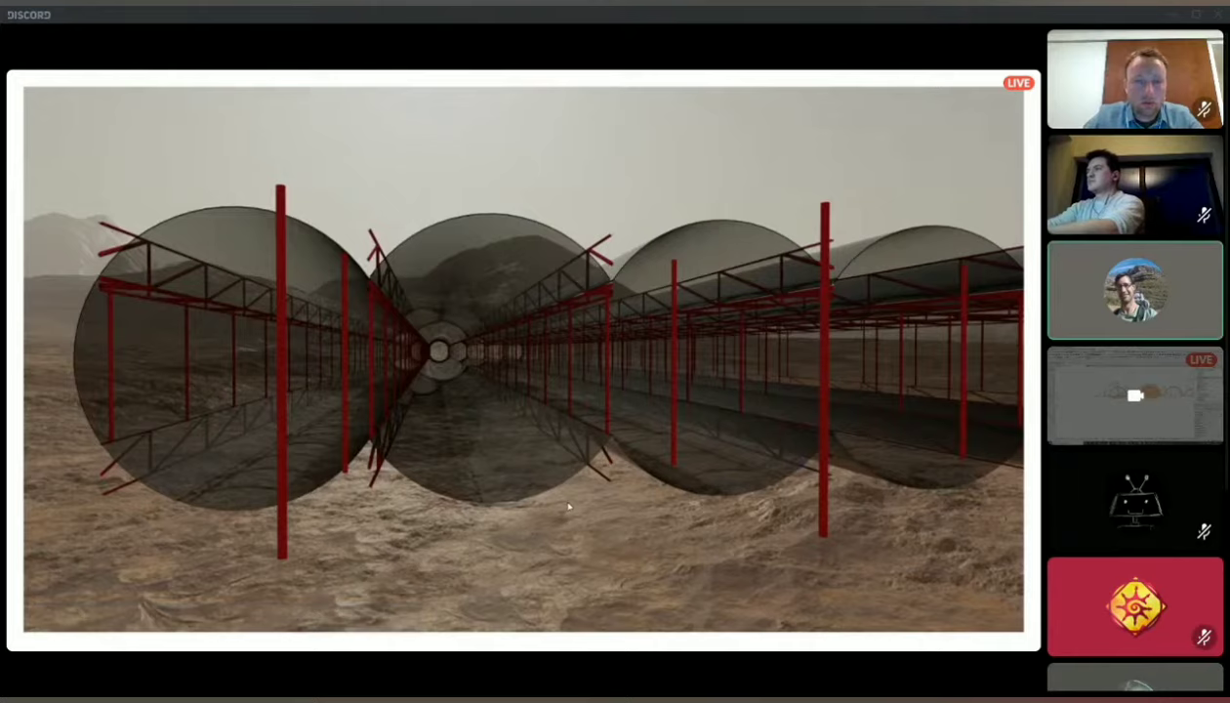
key("Escape")
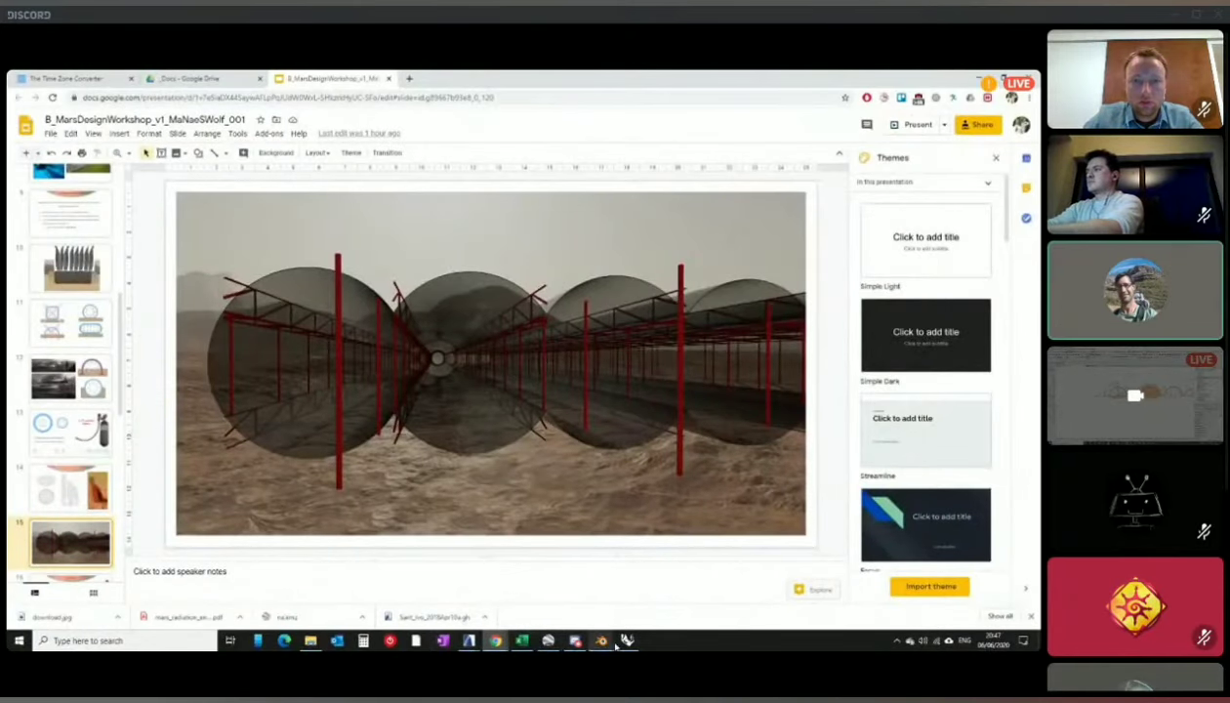
- Switch to the farm structure file in Blender and inspect the rows of tubes with red girders
mouse_move(601, 641)
left_click(480, 584)
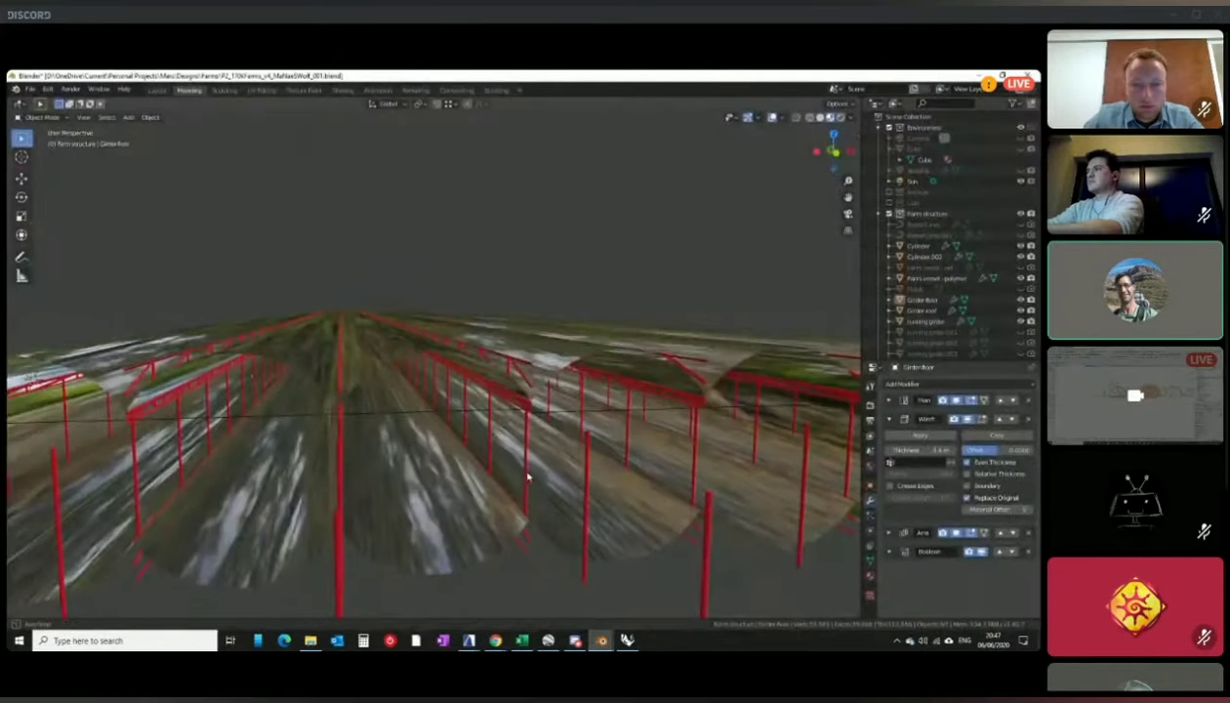
middle_click_drag(527, 477, 654, 517)
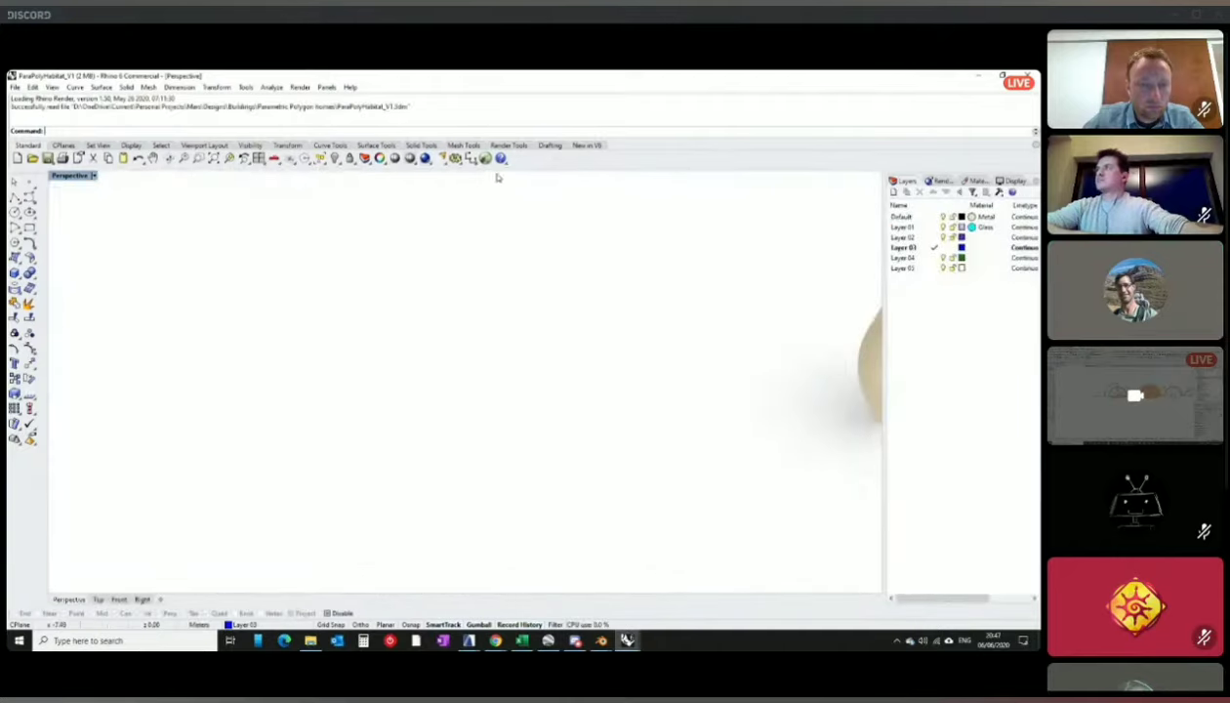
- Launch Grasshopper in Rhino and bring the large hexagonal ring habitat with its glass roof into close view
left_click(485, 159)
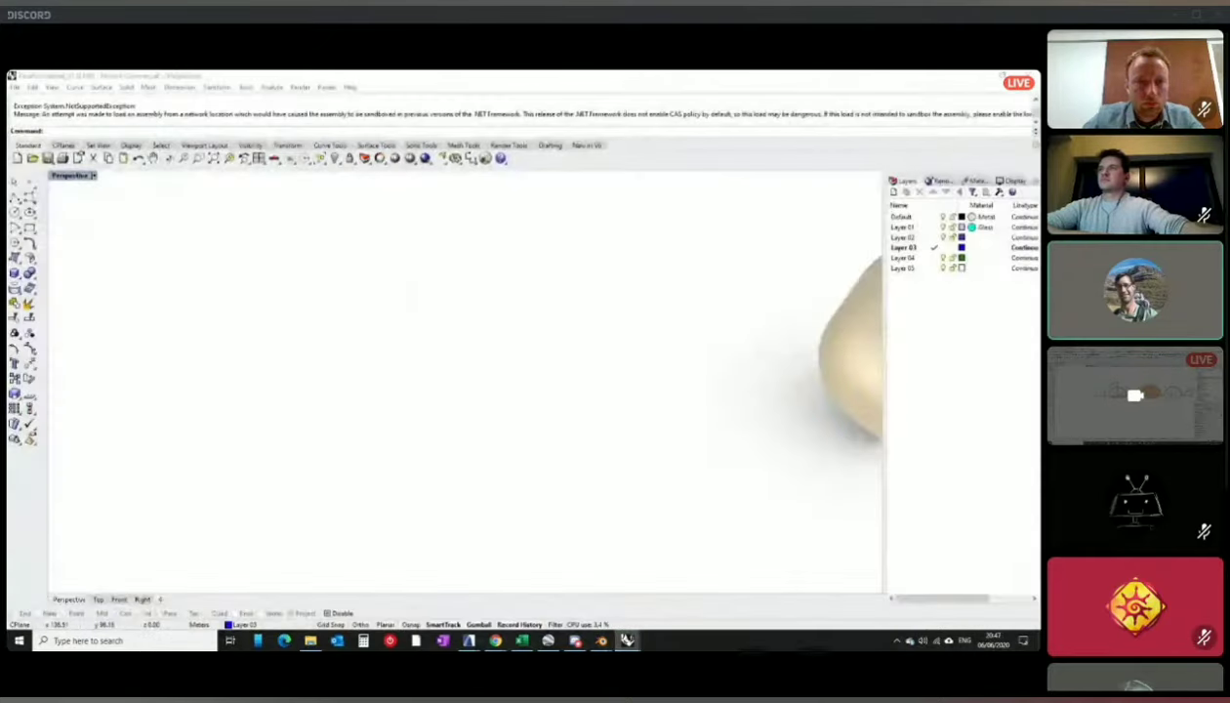
right_click_drag(664, 353, 709, 374)
middle_click(708, 374)
right_click_drag(736, 440, 381, 411)
scroll(382, 411, "up", 5)
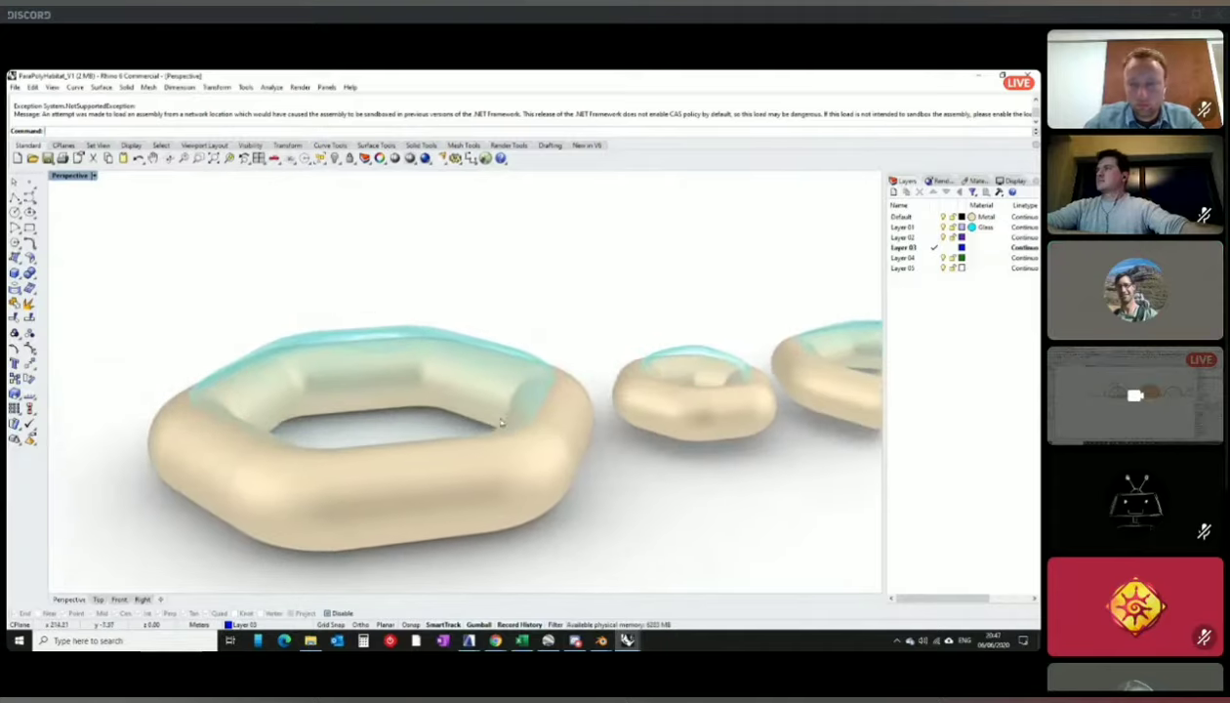
- View the browser image of the dimensioned square habitat with red inner blocks, then return to the Rhino model
mouse_move(495, 641)
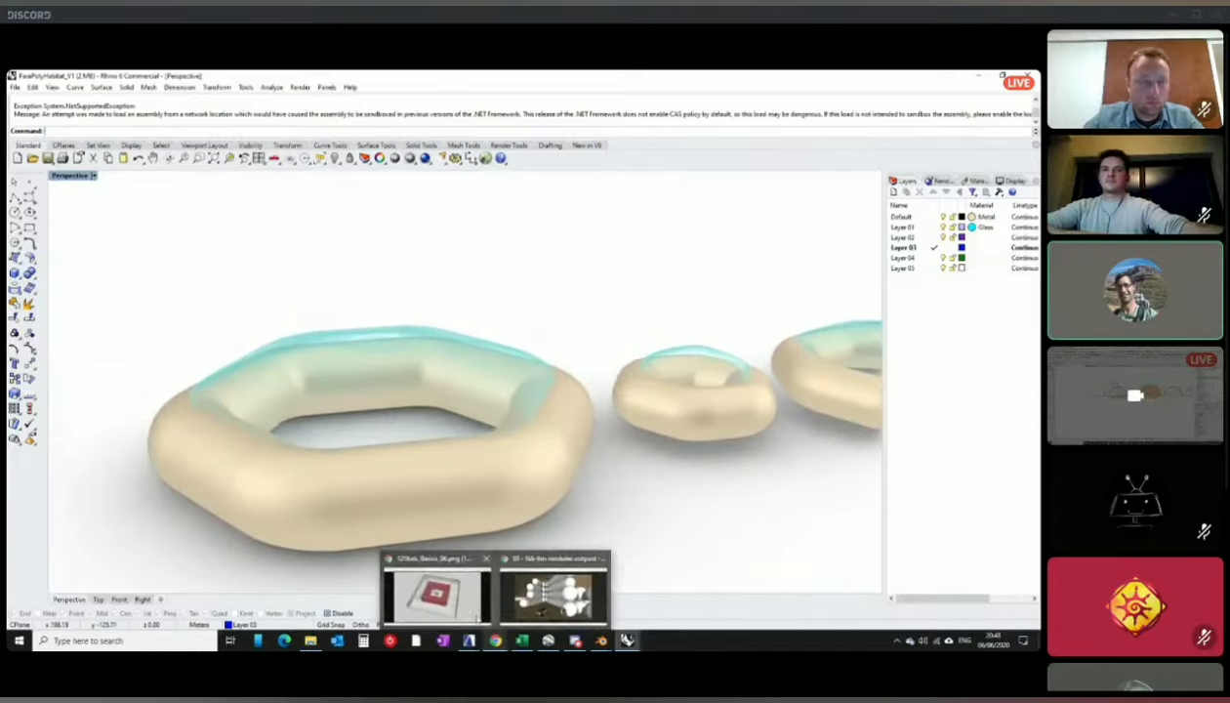
left_click(543, 589)
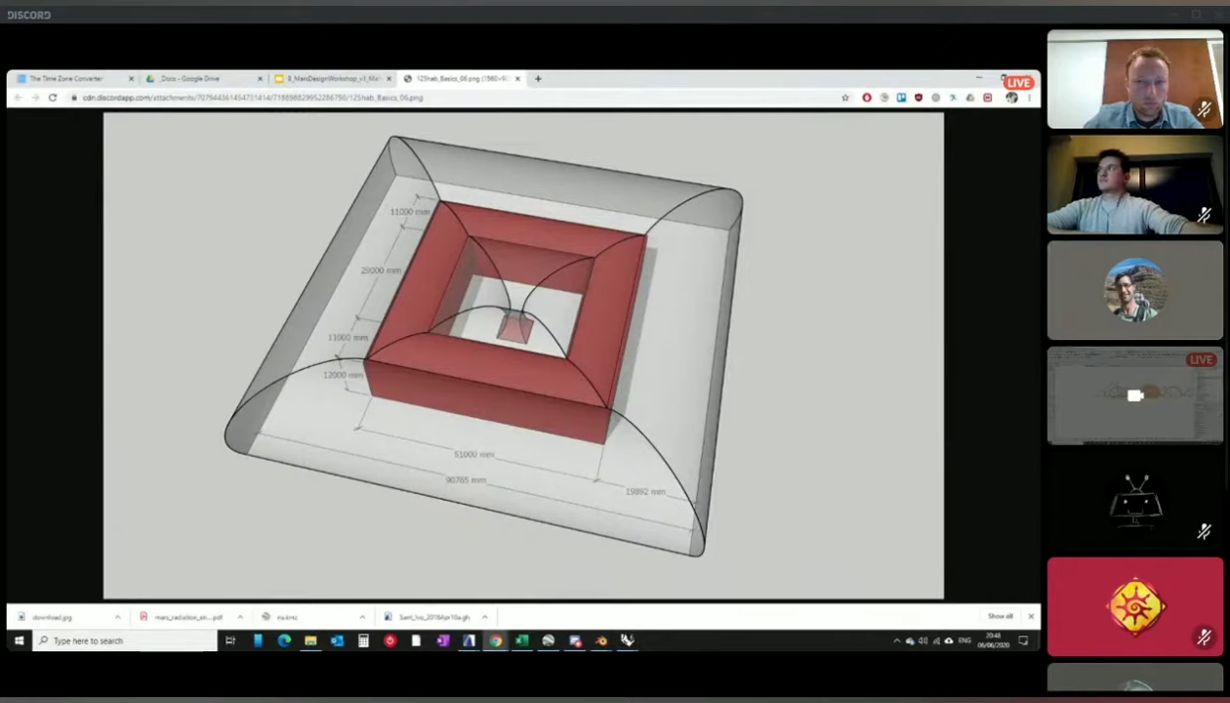
key("alt+Tab")
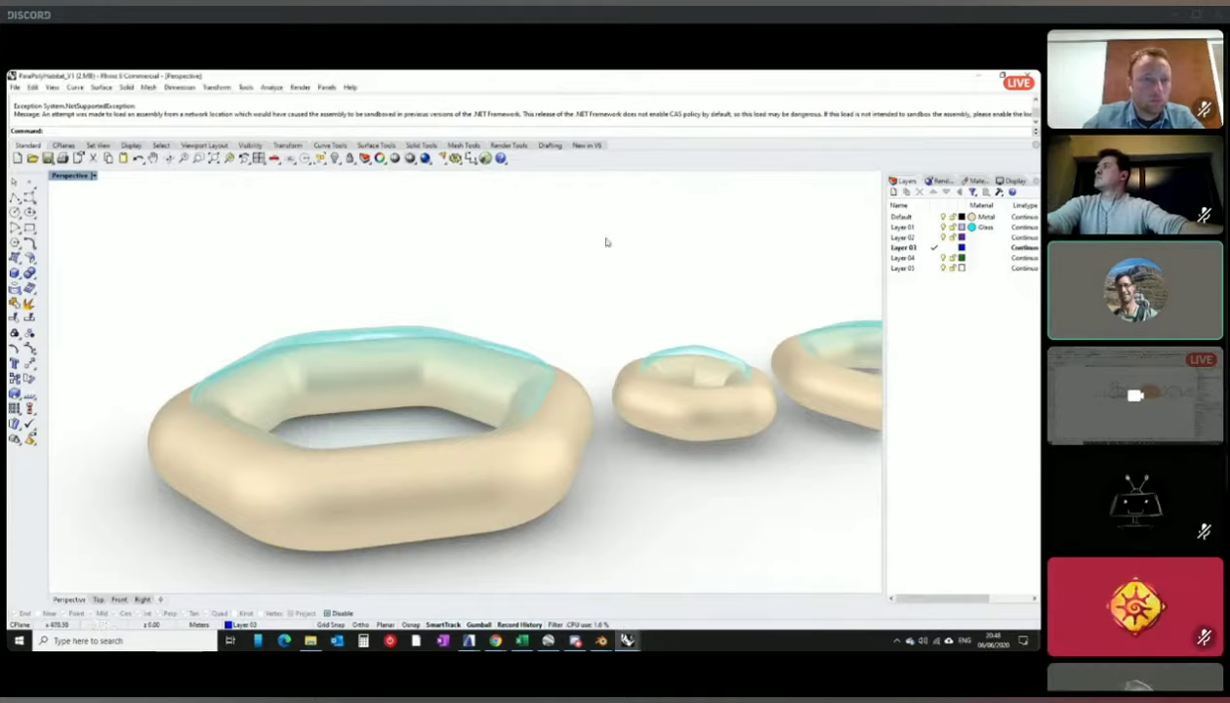
- Inspect the transparent parametric ring preview beside the solid ring habitats, including its rounded corners
scroll(625, 369, "down", 5)
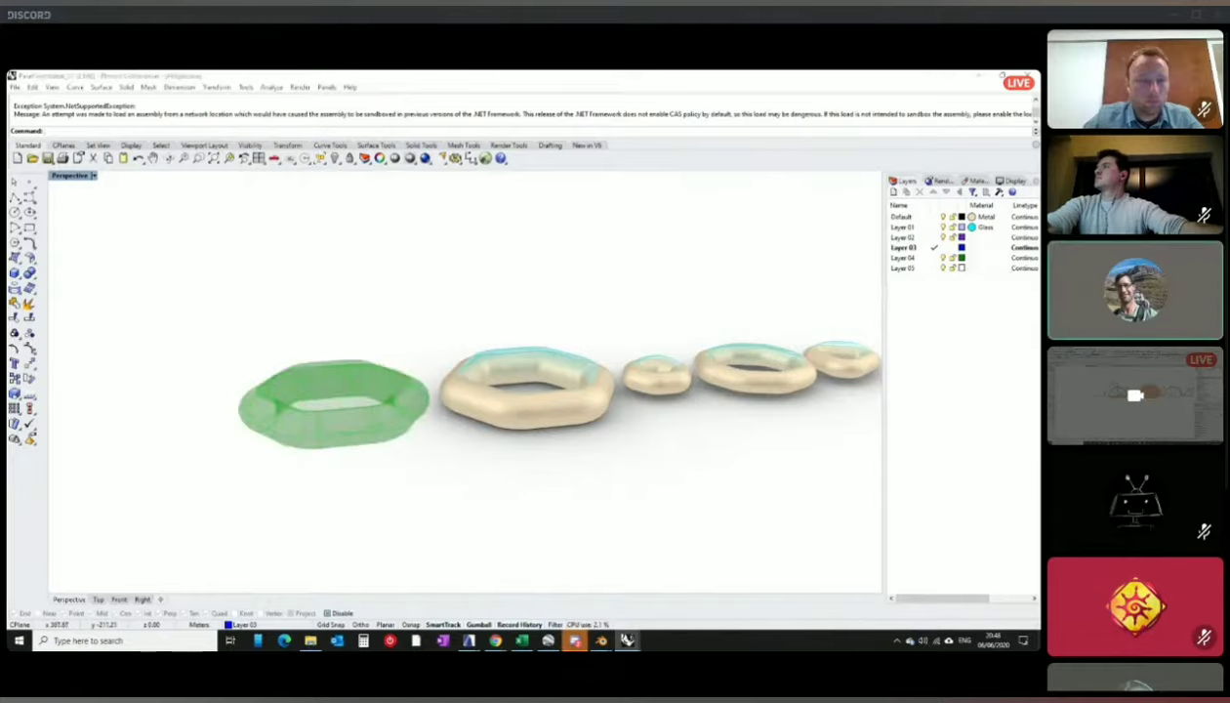
scroll(420, 447, "up", 5)
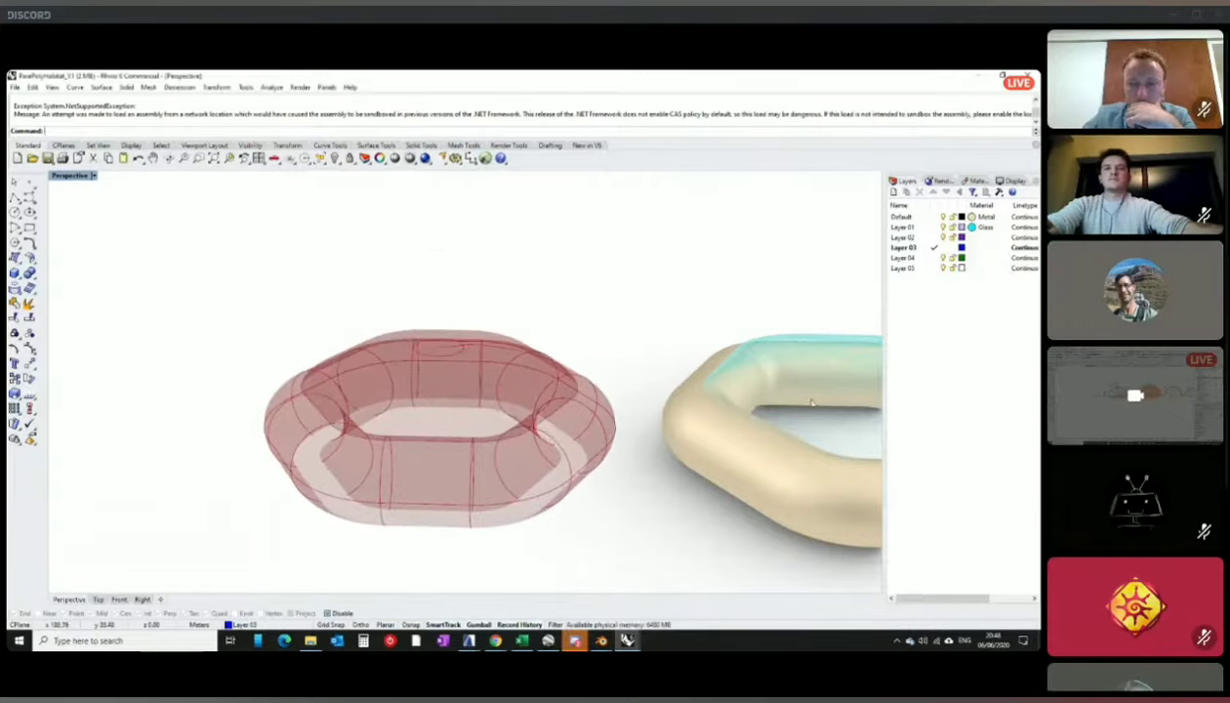
scroll(599, 366, "up", 6)
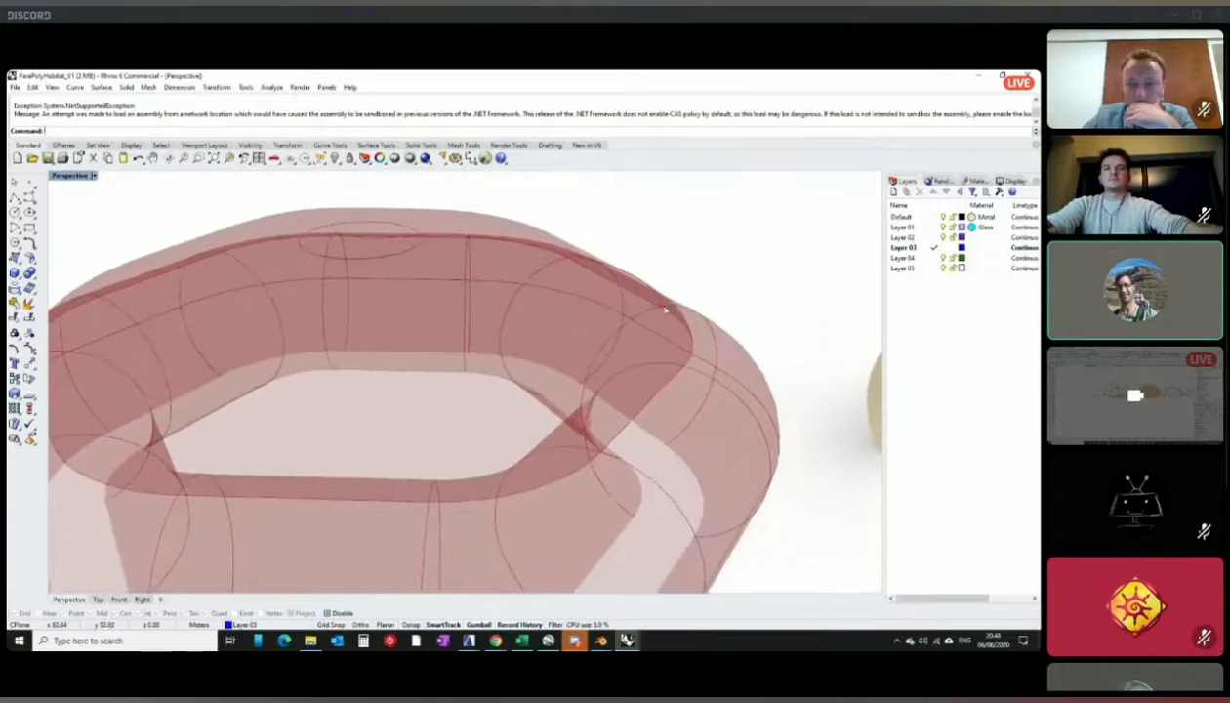
scroll(664, 310, "down", 6)
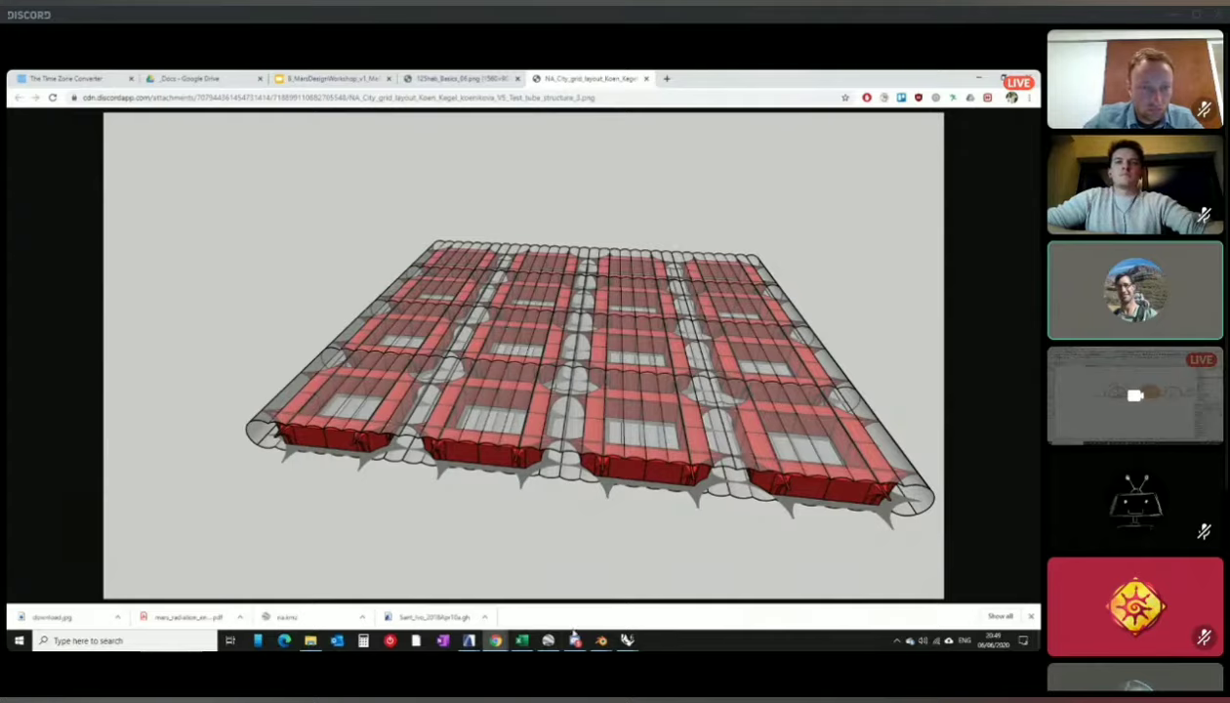
- Switch to the farm structure file in Blender and examine the red girder frames up close from between the tubes
mouse_move(575, 639)
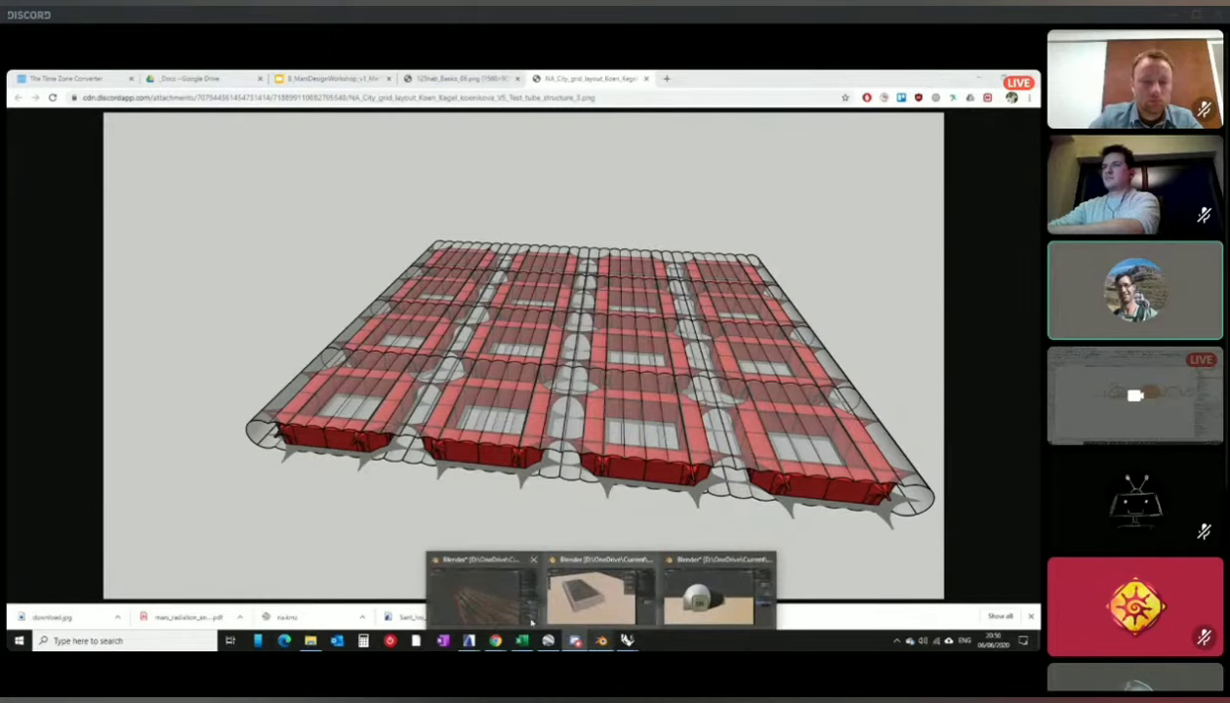
left_click(533, 621)
right_click(583, 468)
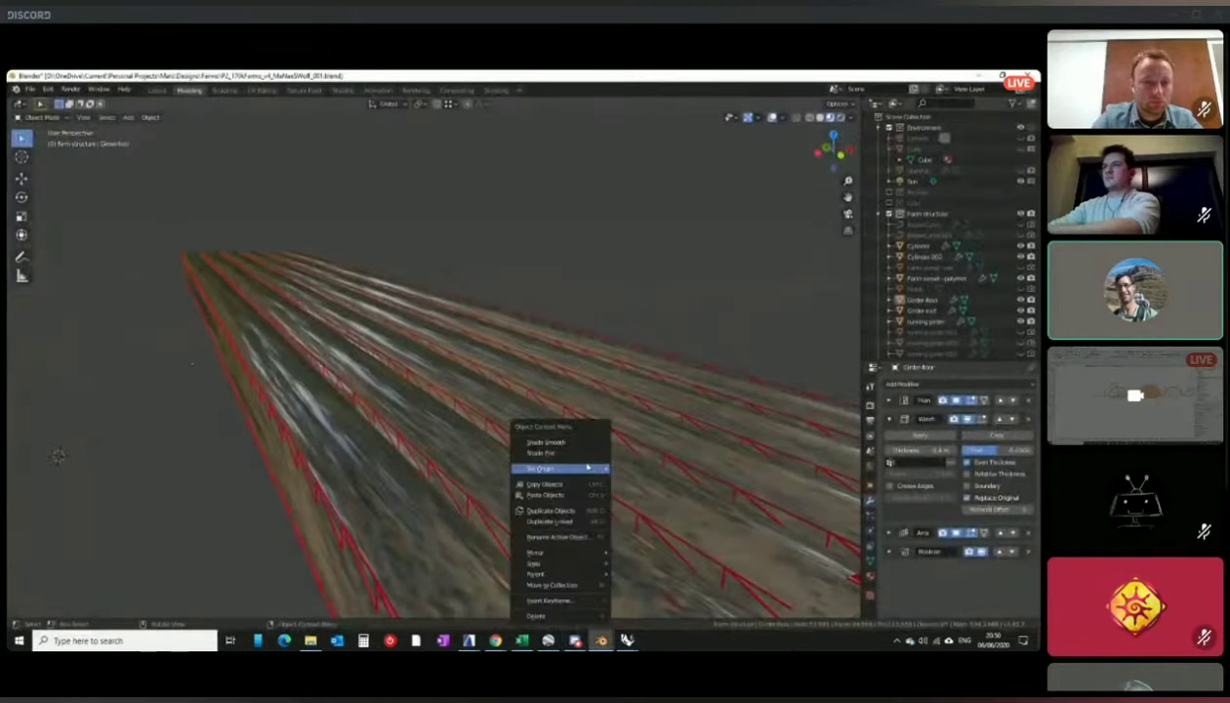
middle_click_drag(654, 412, 478, 341)
middle_click_drag(401, 336, 421, 257)
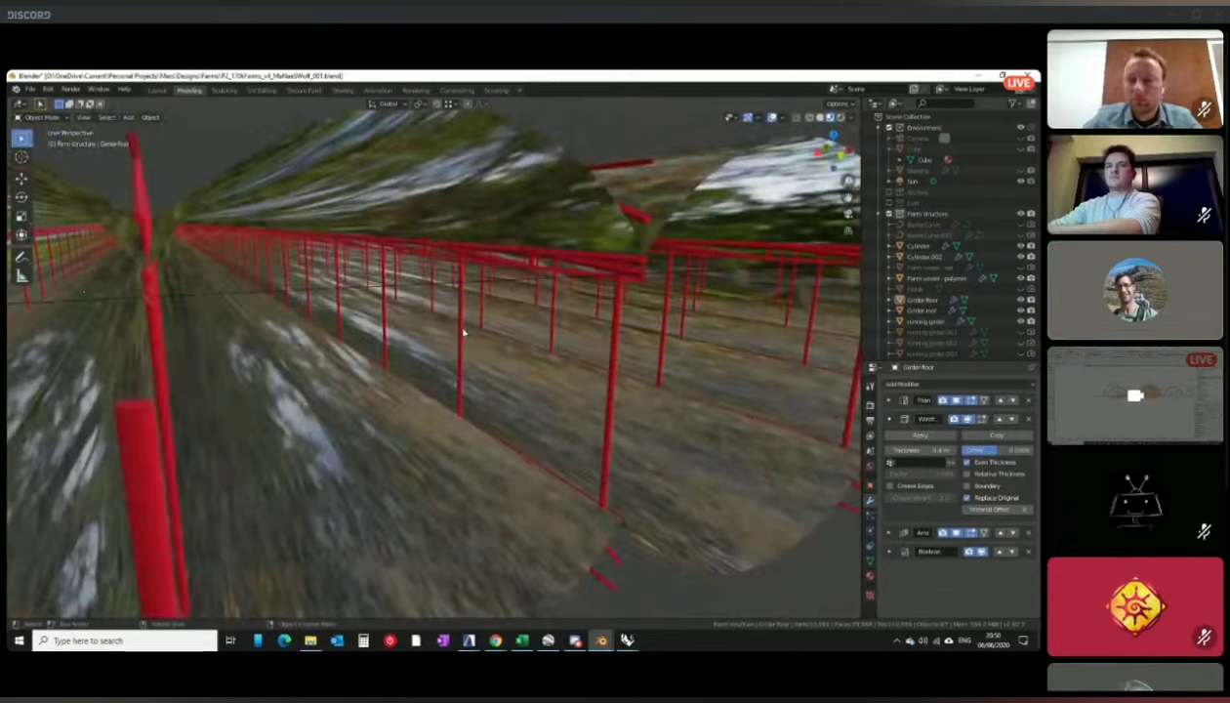
- Annotate the red girder frame freehand with the Annotate tool, tracing its posts, upper beam and floor line along the tube
left_click(19, 258)
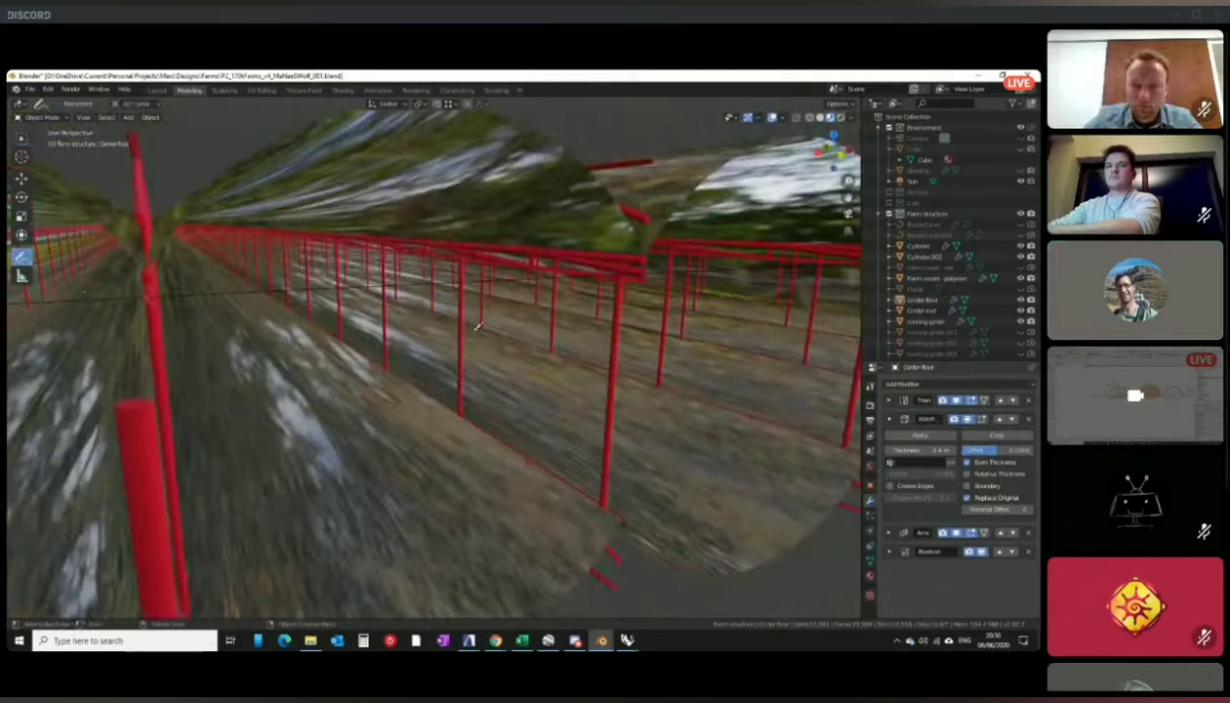
left_click_drag(461, 255, 452, 398)
left_click_drag(460, 331, 464, 250)
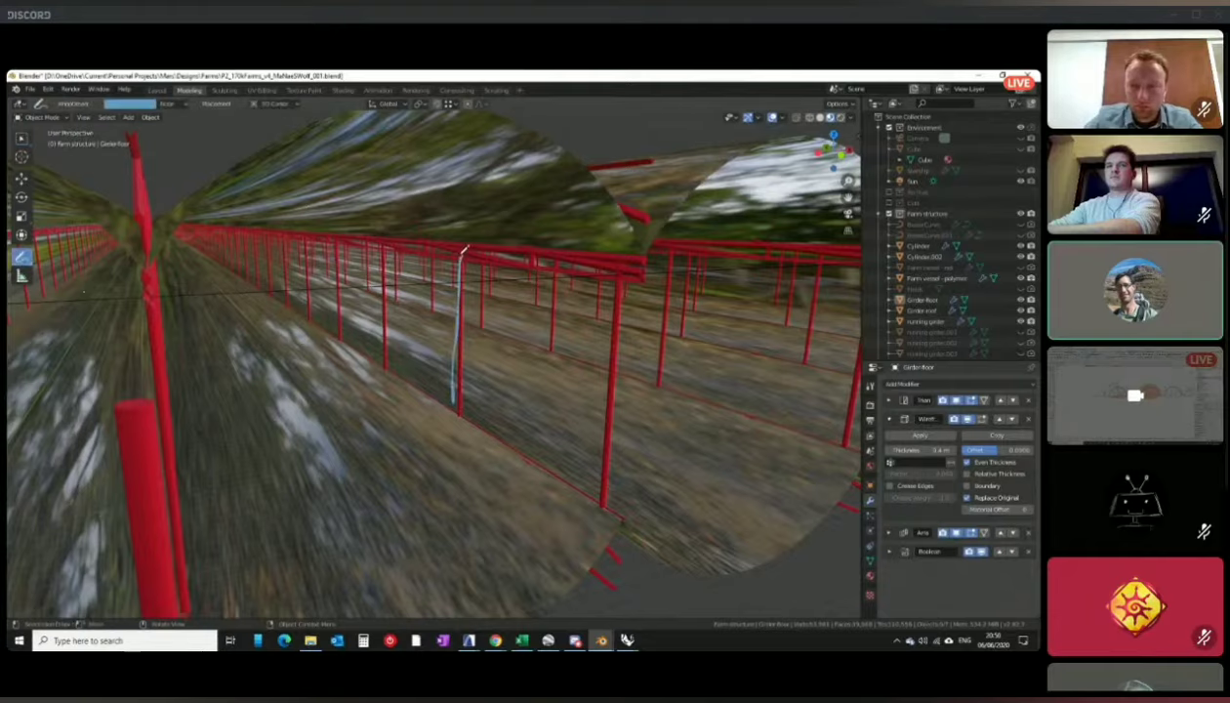
mouse_move(613, 266)
left_mouse_down()
mouse_move(375, 245)
mouse_move(470, 247)
mouse_move(383, 235)
mouse_move(380, 367)
left_mouse_up()
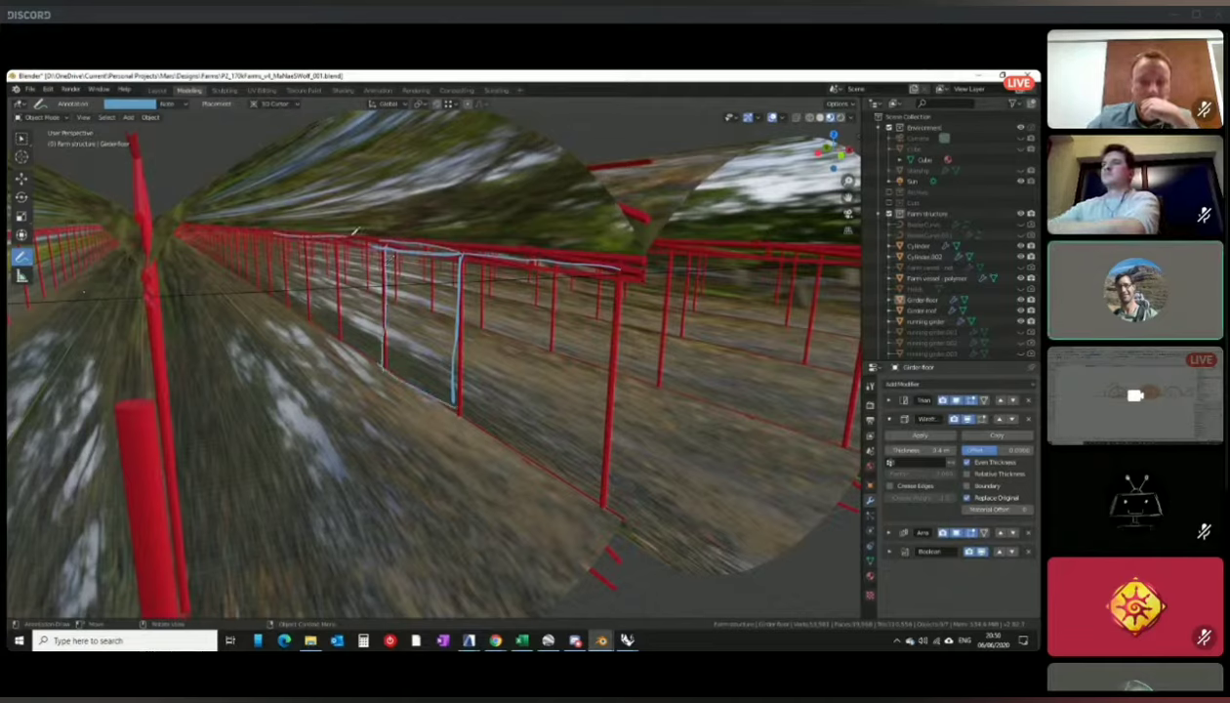
mouse_move(239, 270)
left_mouse_down()
mouse_move(449, 386)
mouse_move(601, 485)
left_mouse_up()
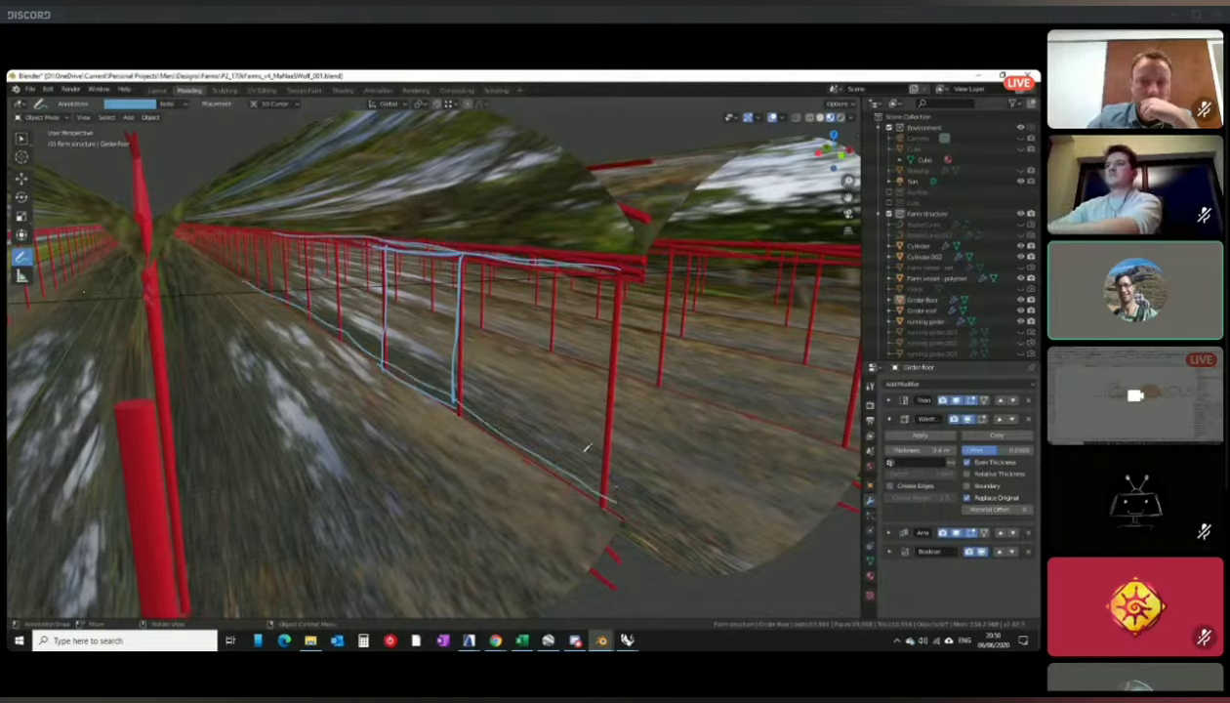
mouse_move(621, 415)
middle_mouse_down()
mouse_move(557, 430)
mouse_move(621, 415)
middle_mouse_up()
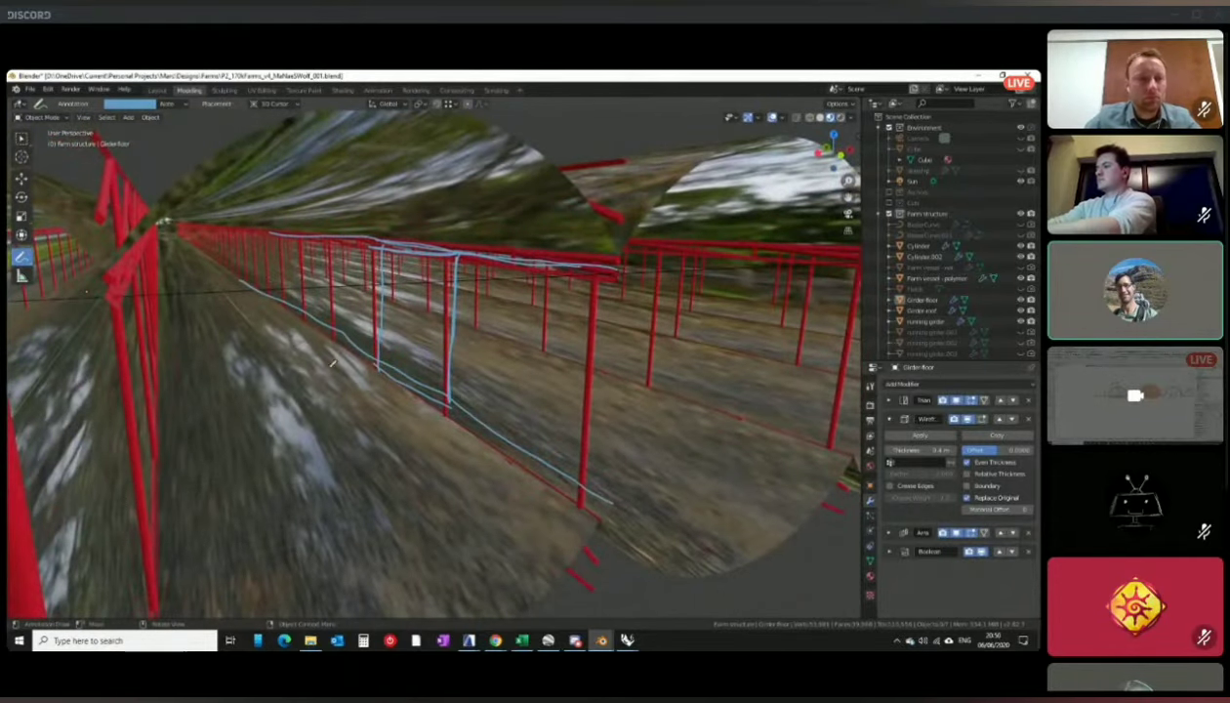
right_click(23, 257)
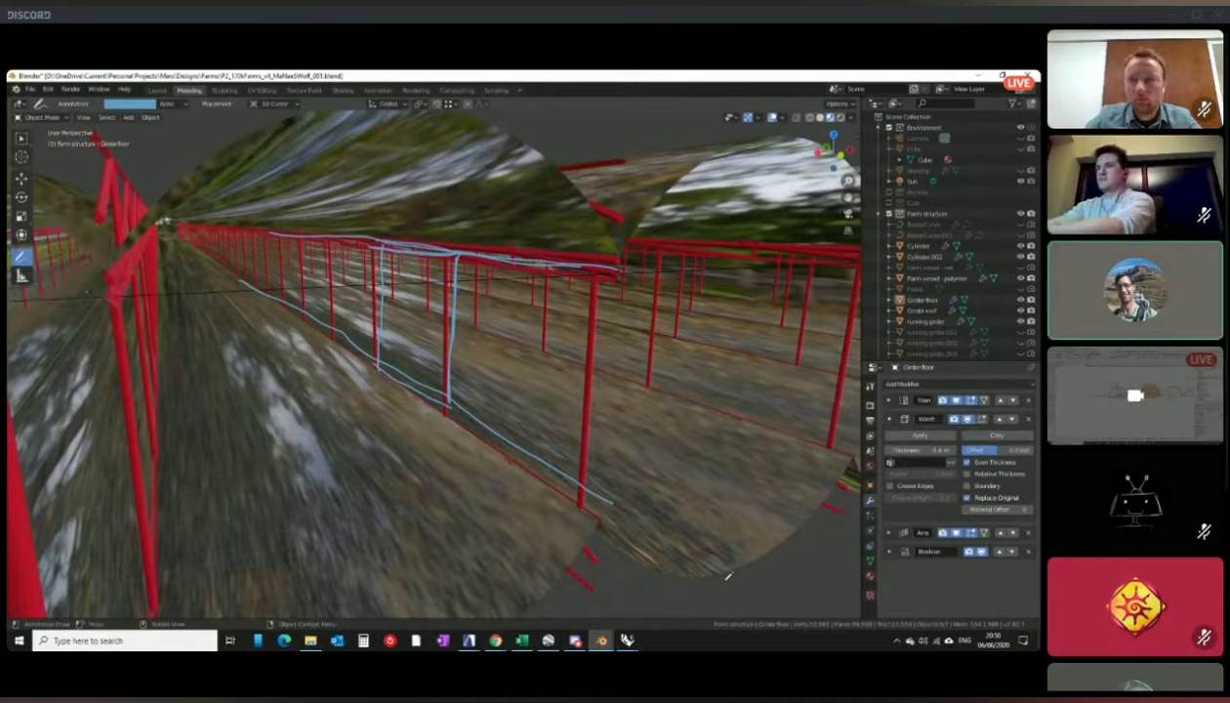
- Switch to the Chrome window with the city grid layout image and close that image's tab
mouse_move(575, 640)
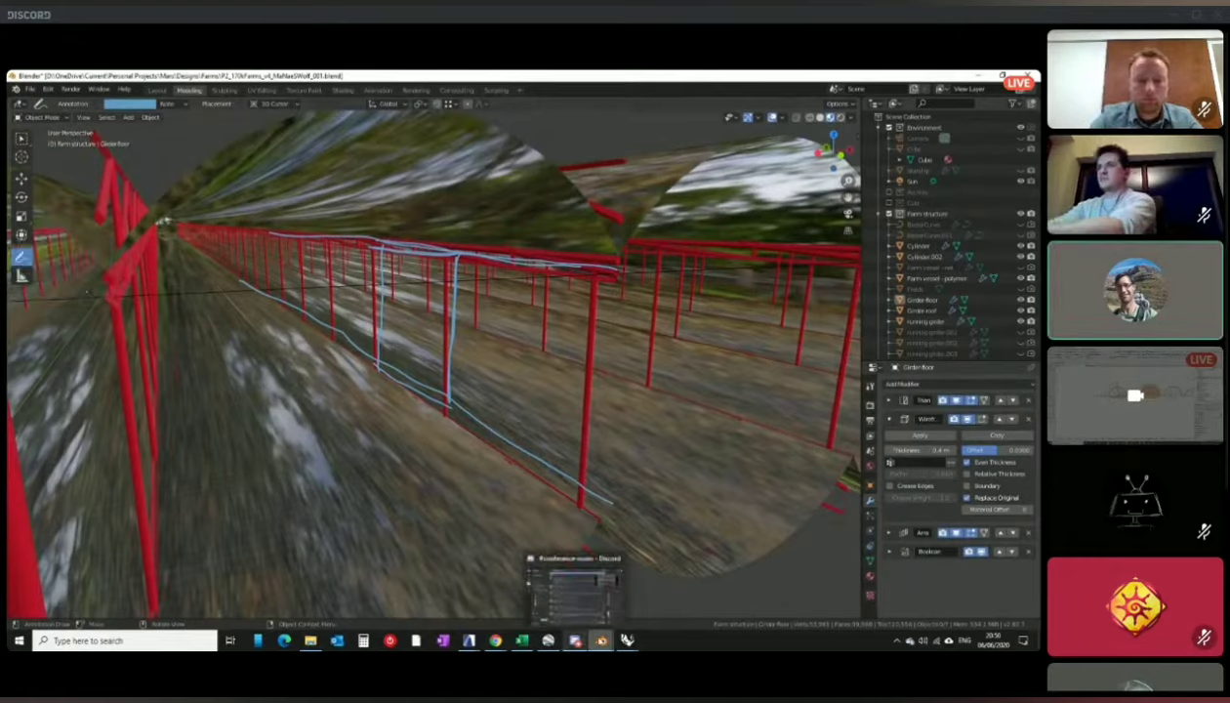
mouse_move(496, 641)
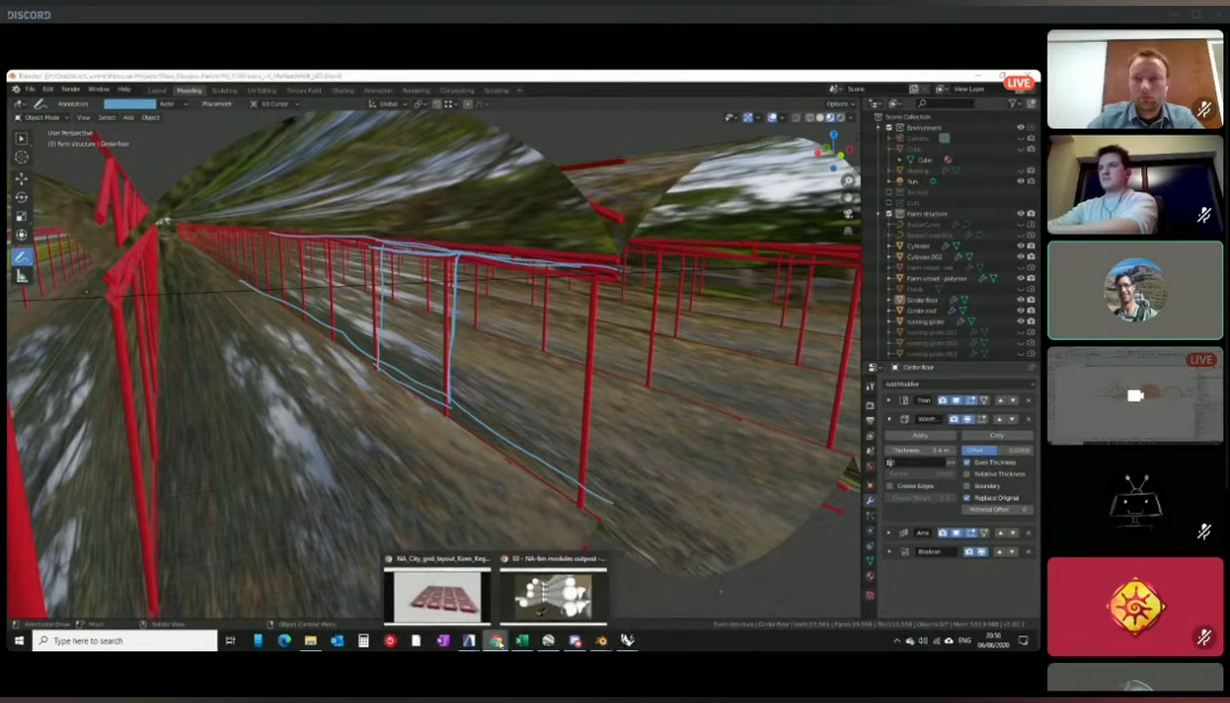
left_click(437, 591)
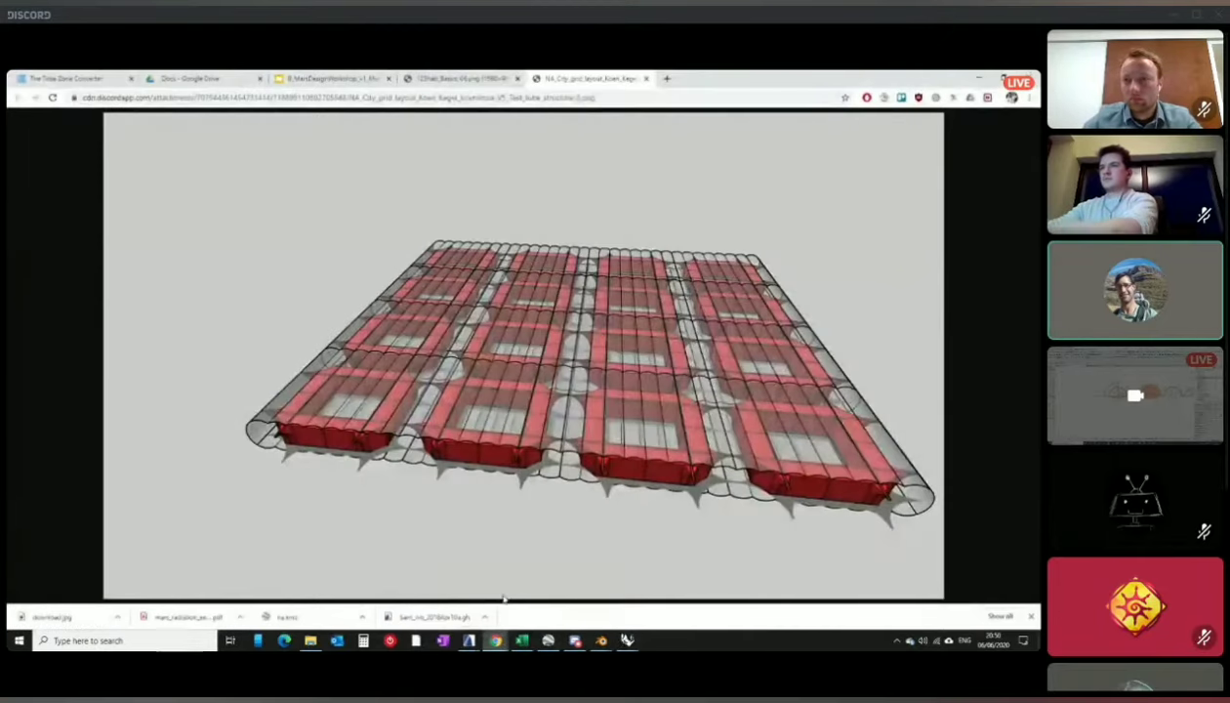
left_click(646, 78)
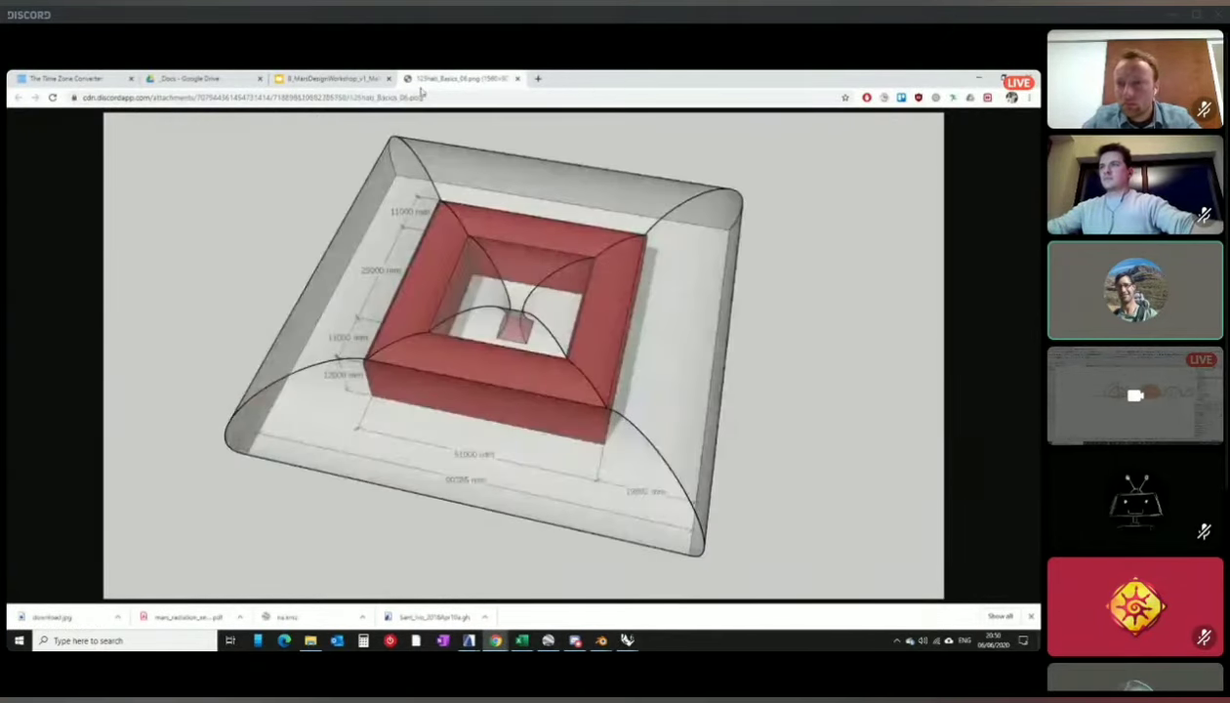
- Open the Mars design workshop presentation, check the Radiation slide and return to the slide with the farm tube render
left_click(337, 78)
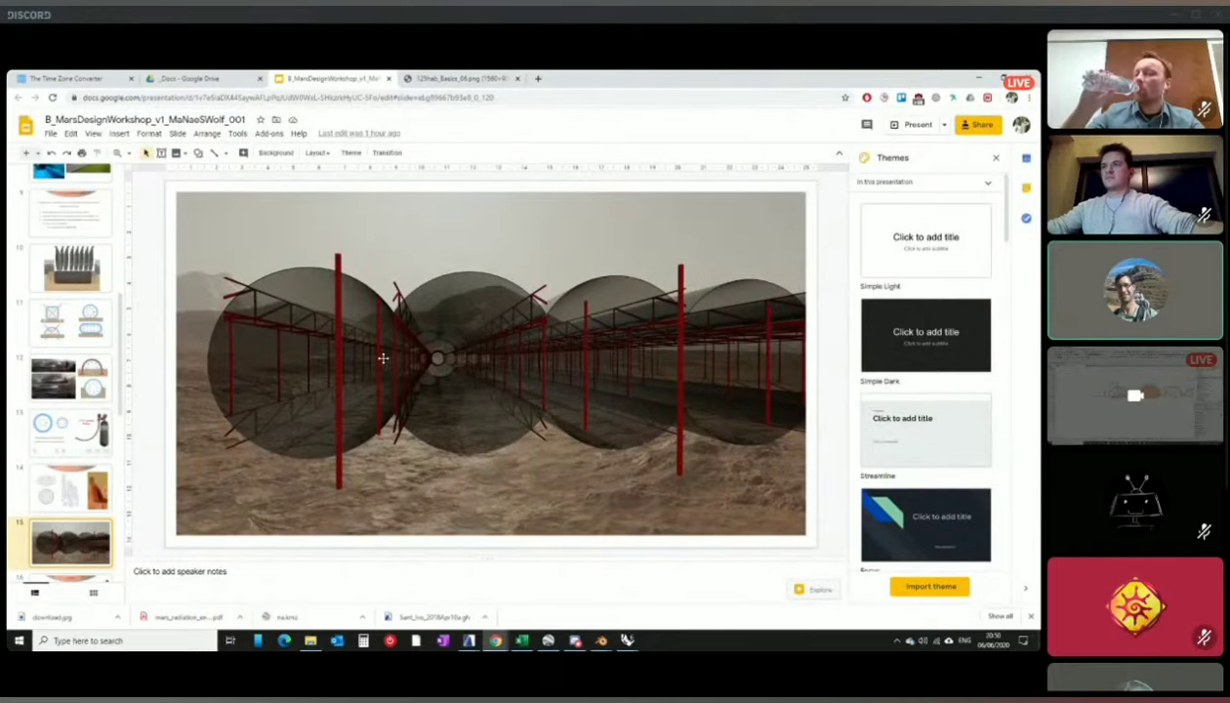
key("Down")
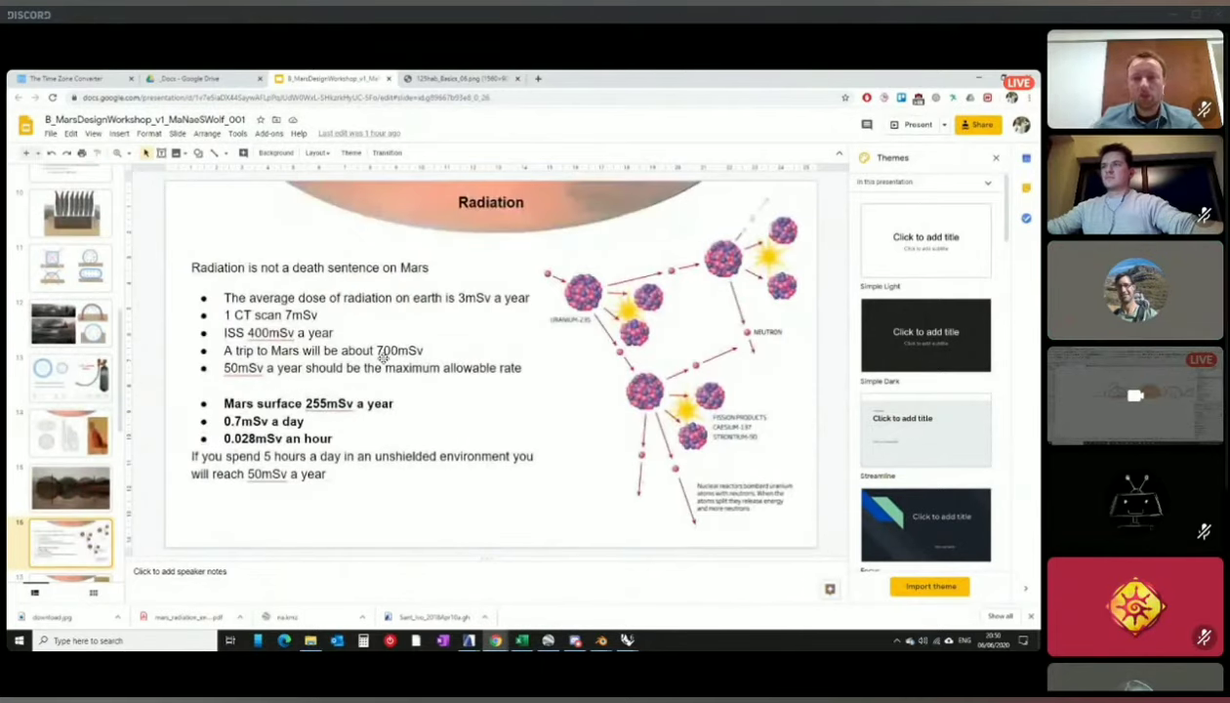
key("Up")
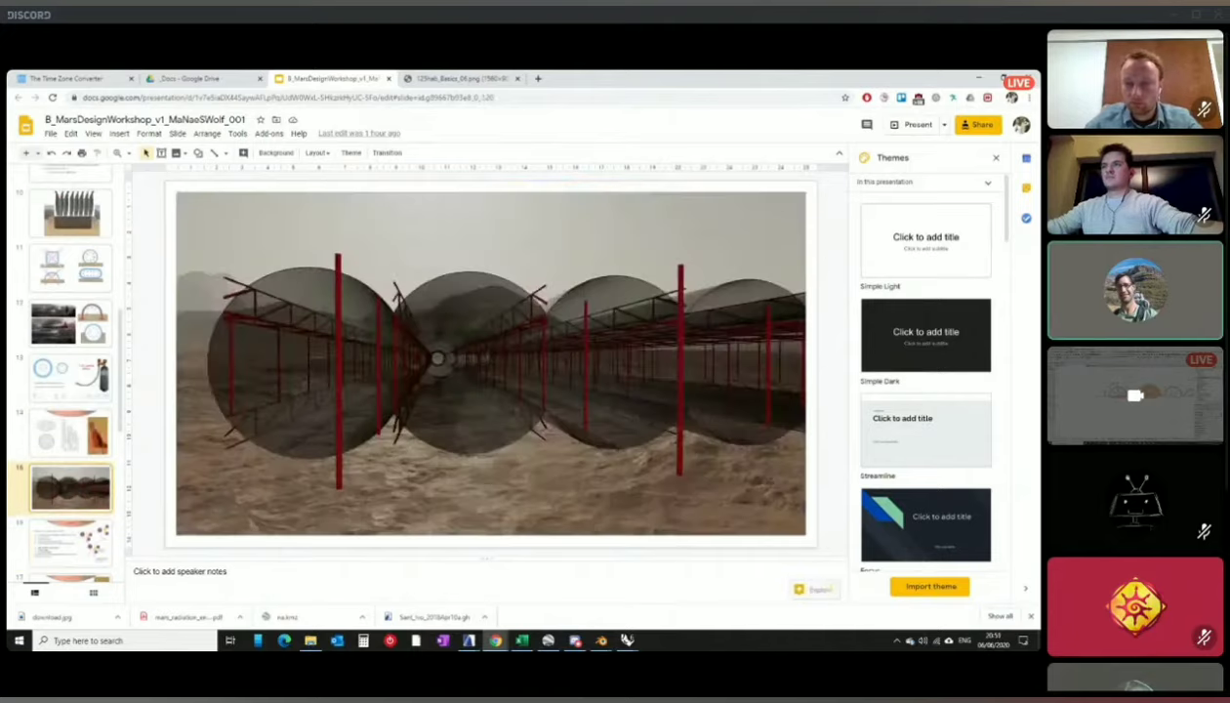
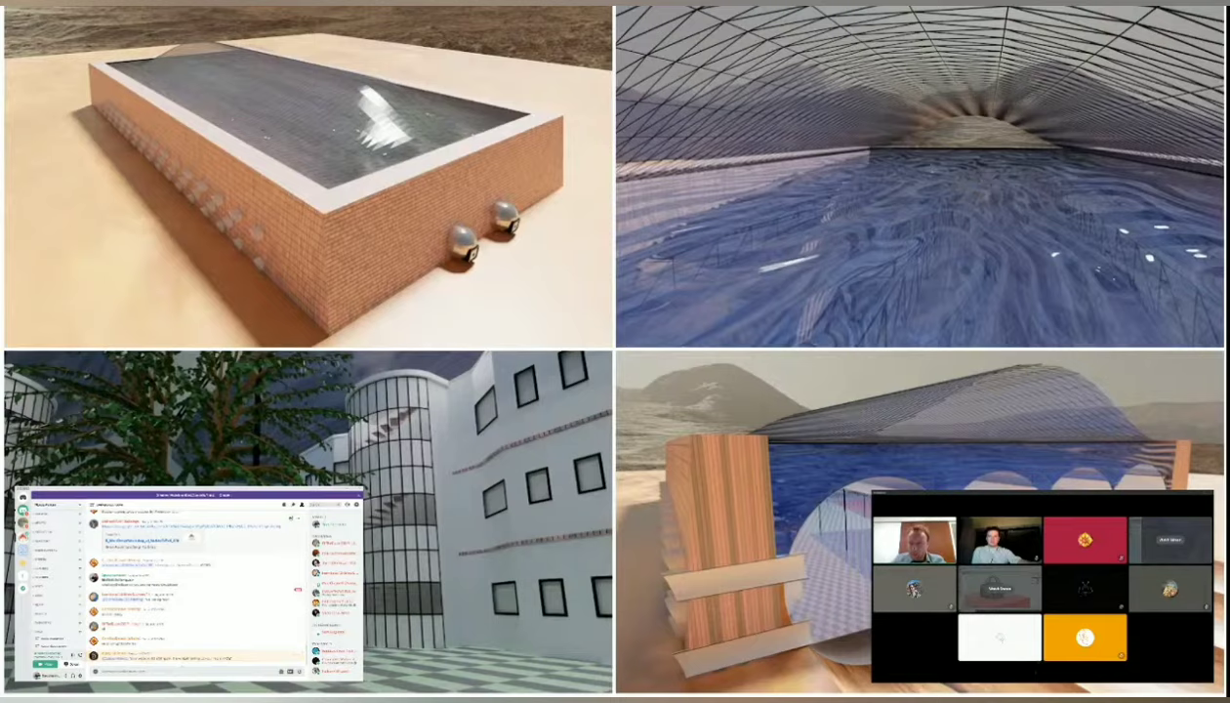
- Advance through the collage images from the pool building renders to the tower renders and sketches and beyond
key("Right")
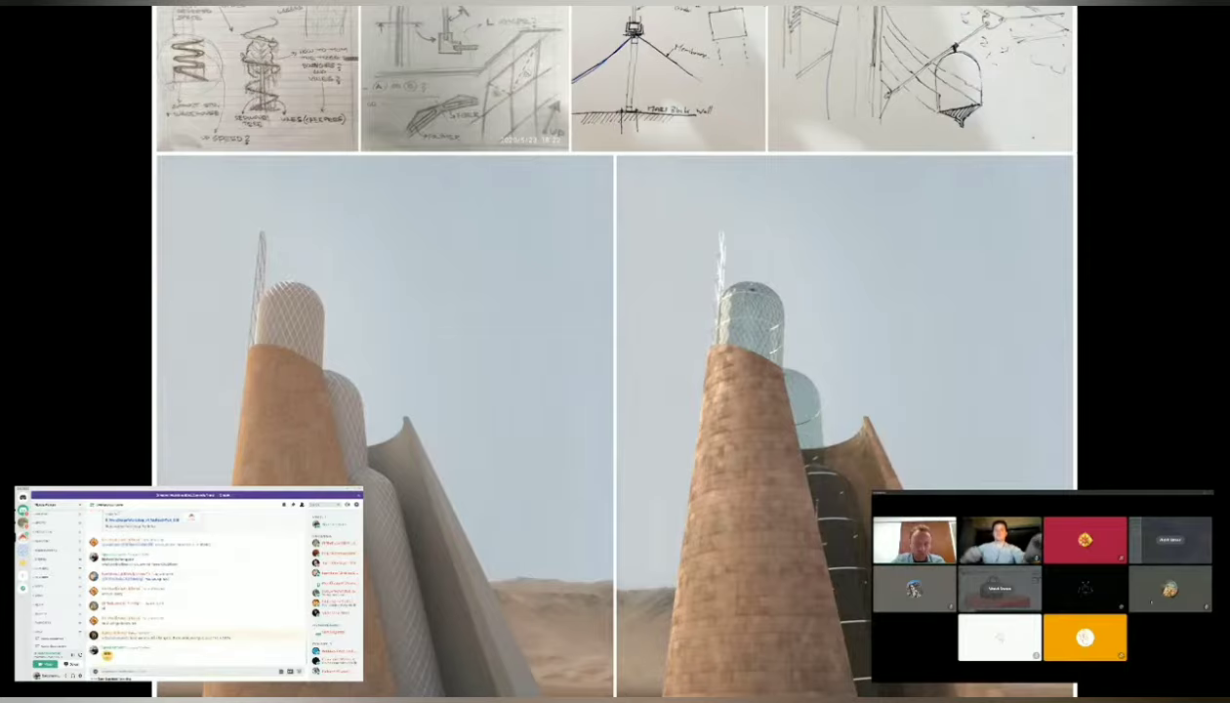
key("Right")
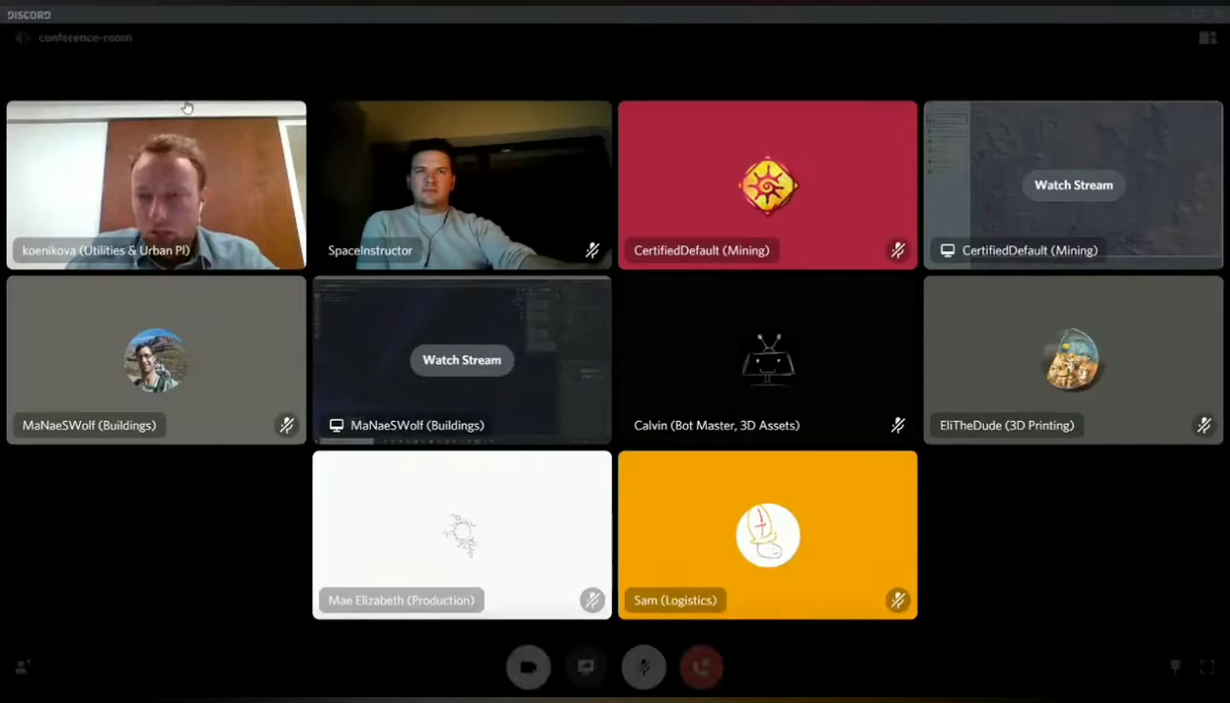
- View the mining participant's shared Mars map and the utilities participant's enlarged camera, ending at the call overview
left_click(1073, 184)
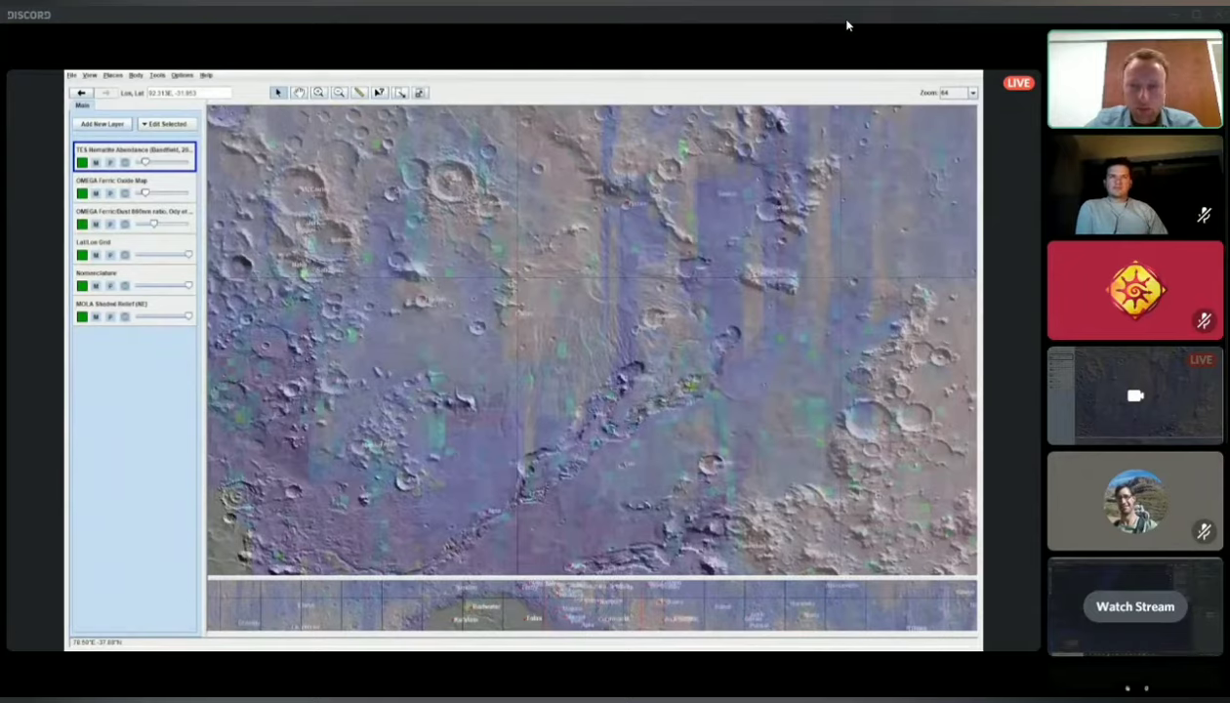
mouse_move(897, 186)
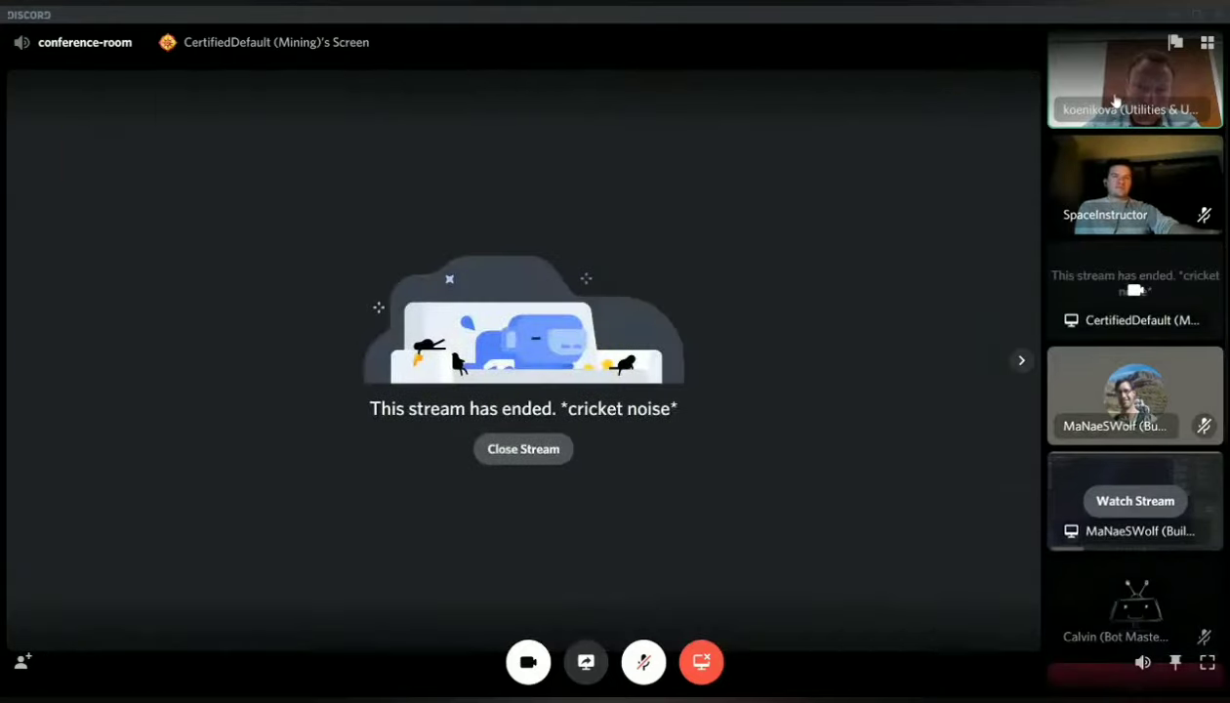
left_click(1116, 101)
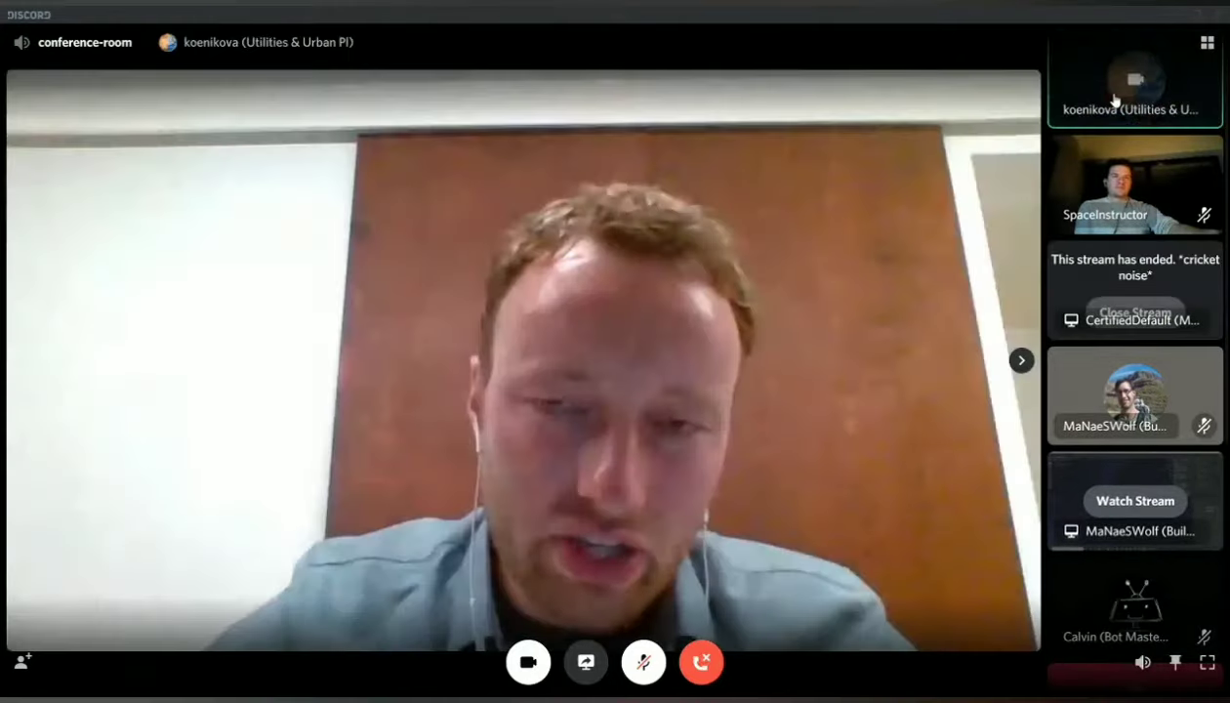
left_click(1101, 82)
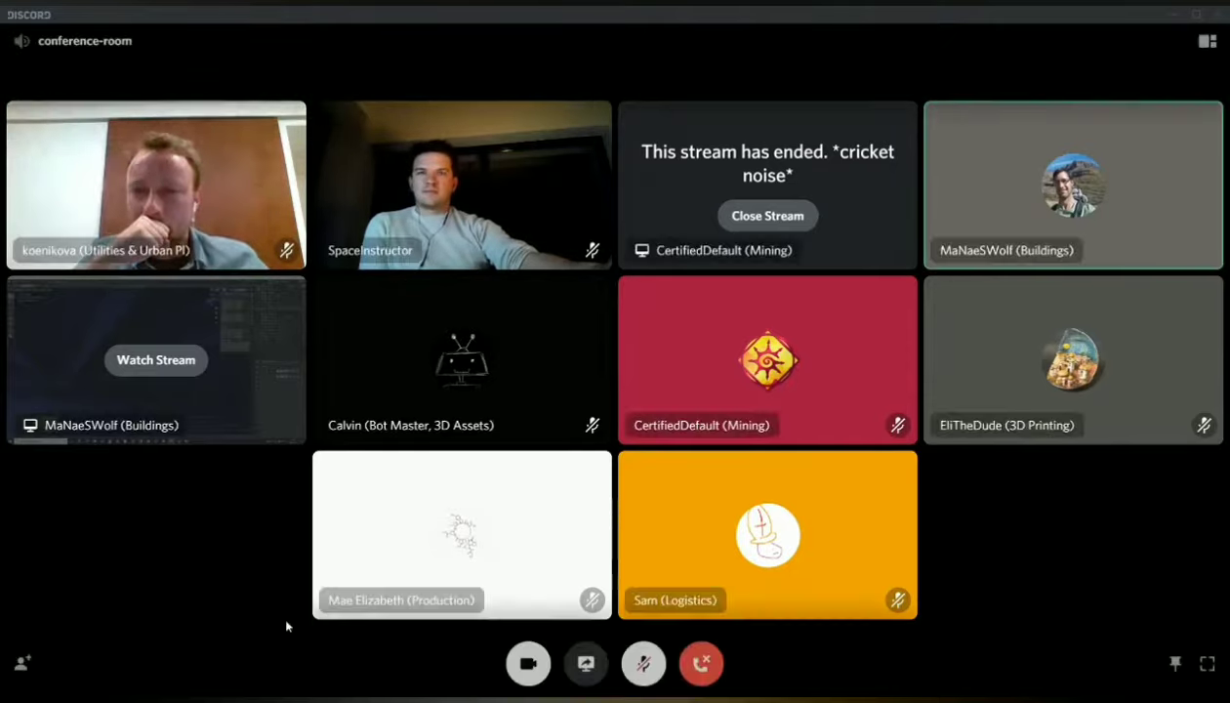
- Watch the buildings participant's stream and view the triangular ring habitat models in Rhino
left_click(232, 391)
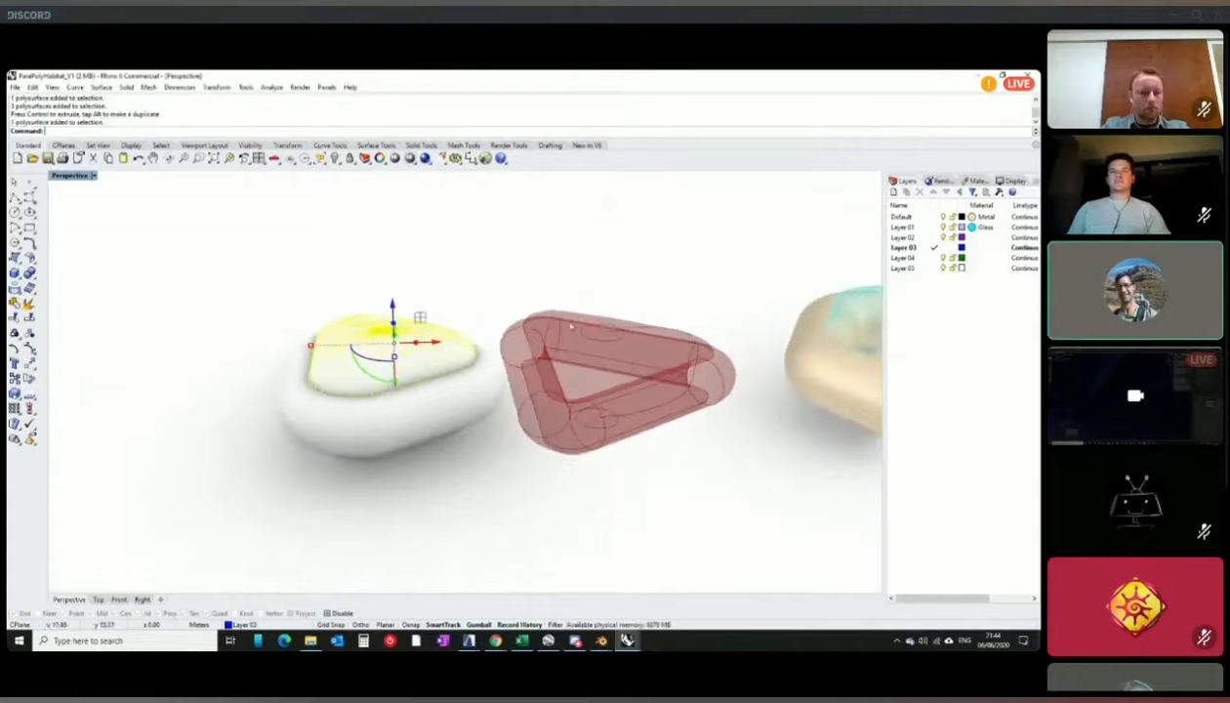
left_click(948, 183)
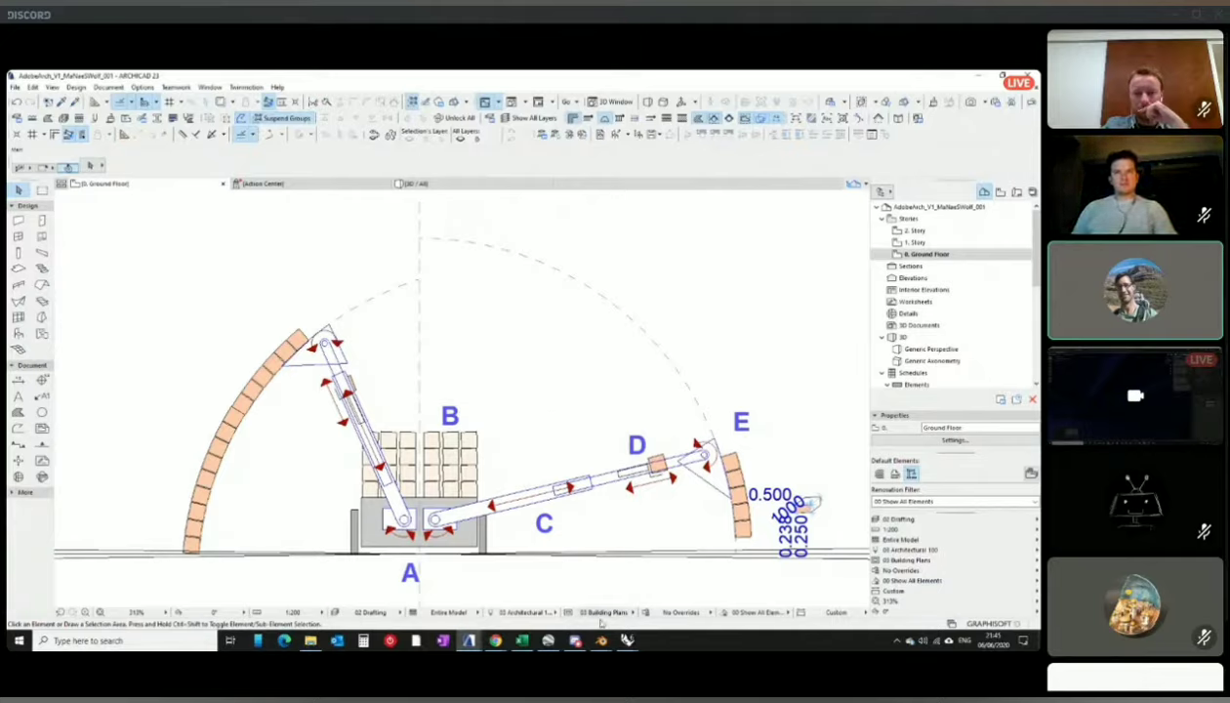
- Switch to Google Earth Pro, examine the Mars terrain around the red landing zone outline, and return to the Archicad drawing
left_click(548, 641)
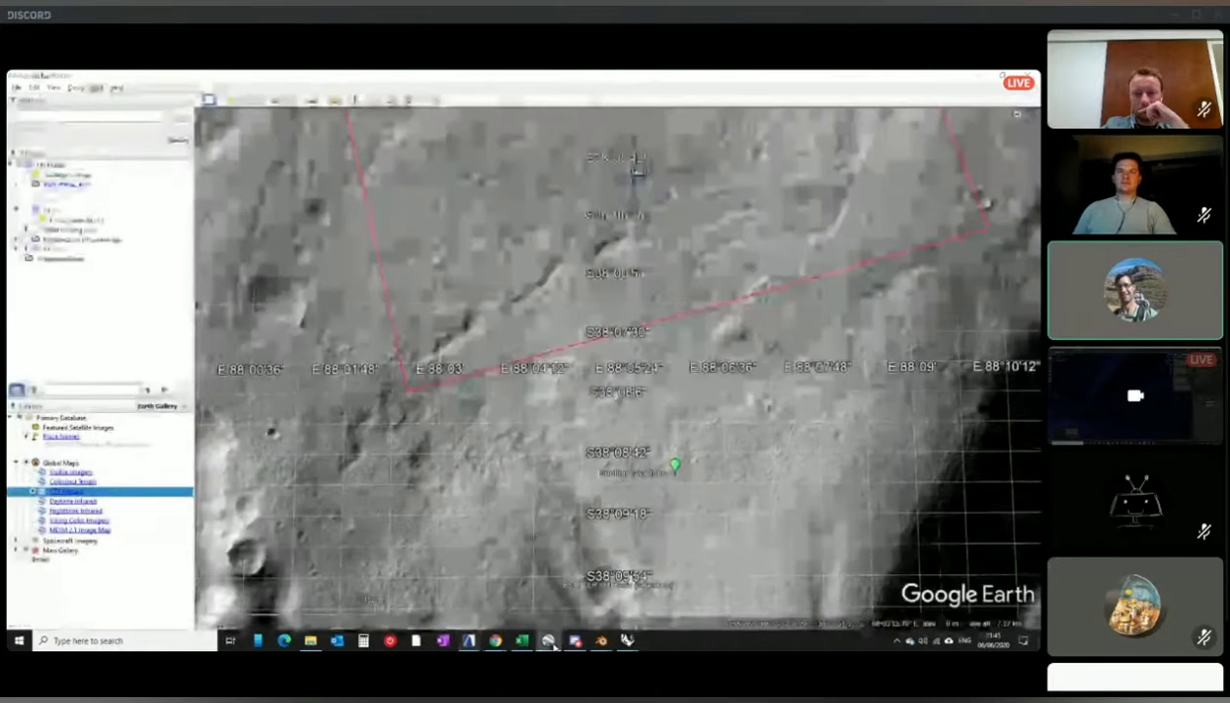
scroll(525, 438, "down", 3)
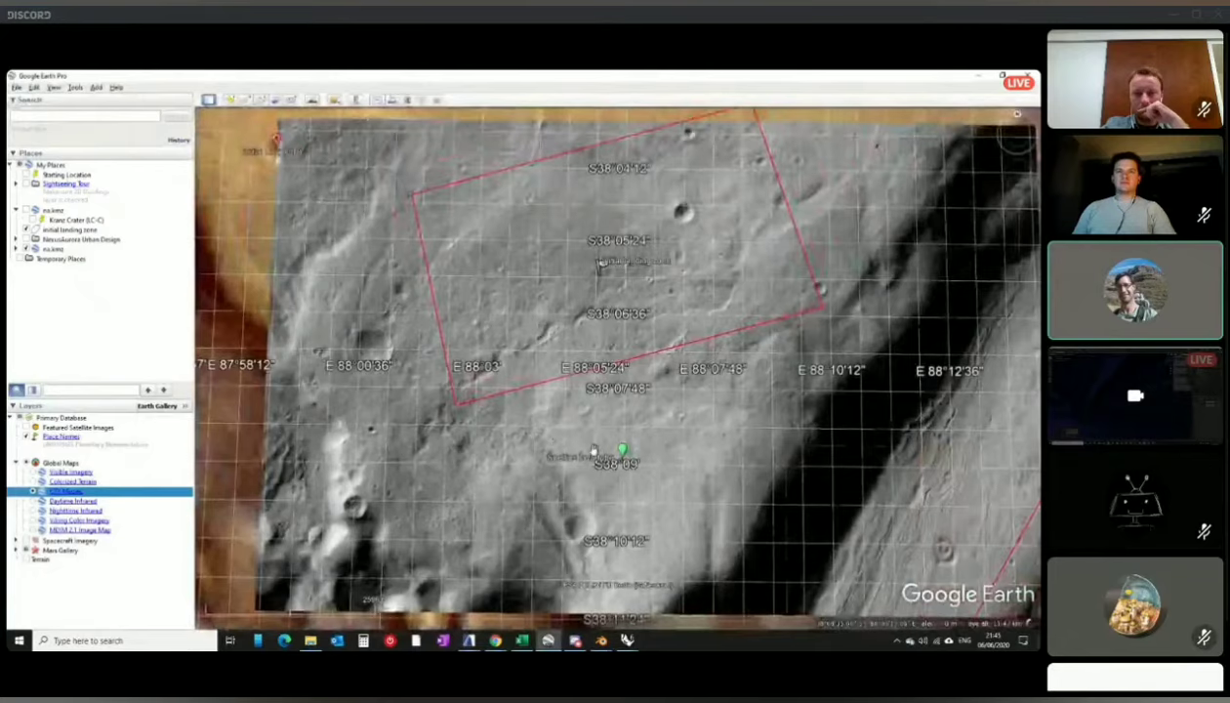
middle_click_drag(584, 474, 485, 331)
scroll(485, 331, "up", 3)
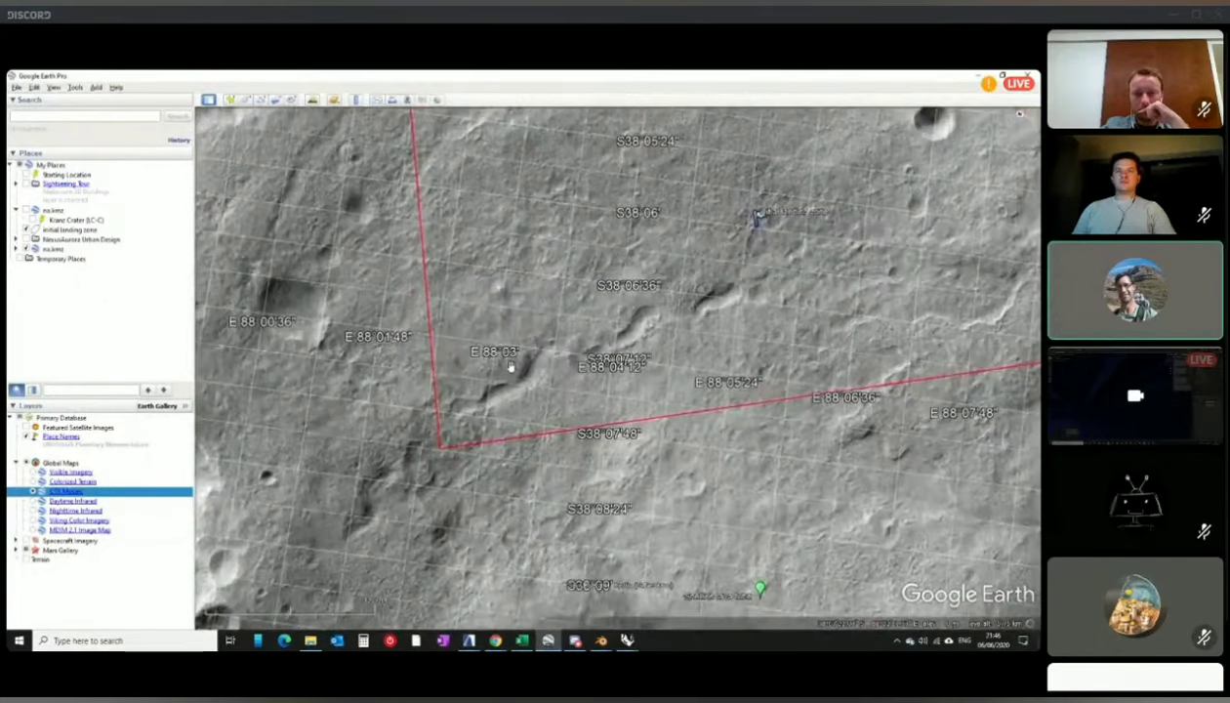
left_click(976, 75)
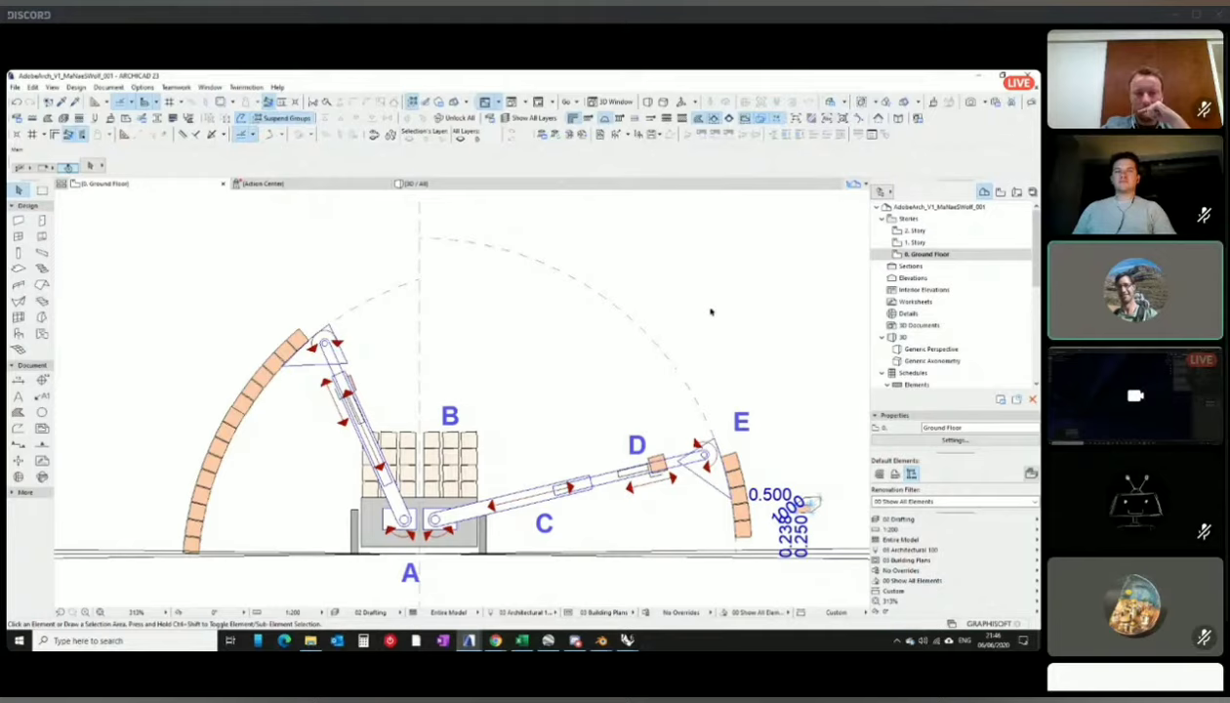
- Examine the whole brick-laying machine section, including arms A to E and the partly built arch, in Archicad
scroll(711, 312, "down", 2)
scroll(578, 418, "up", 1)
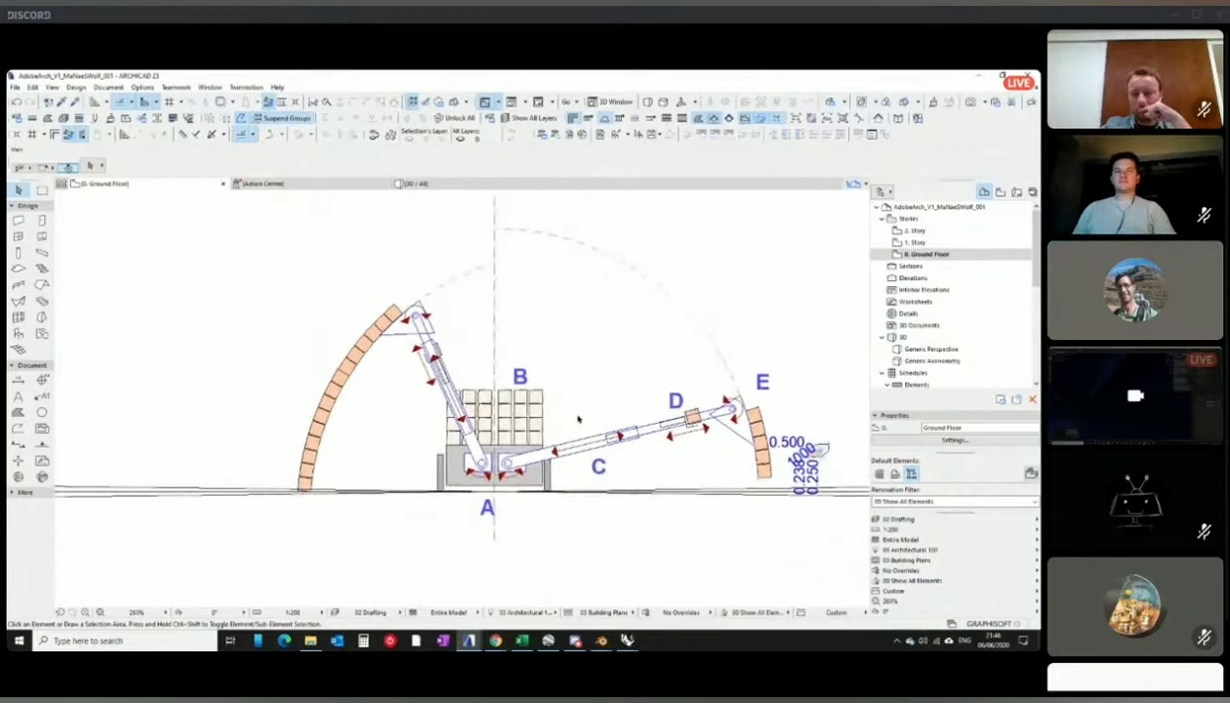
middle_click_drag(657, 396, 629, 414)
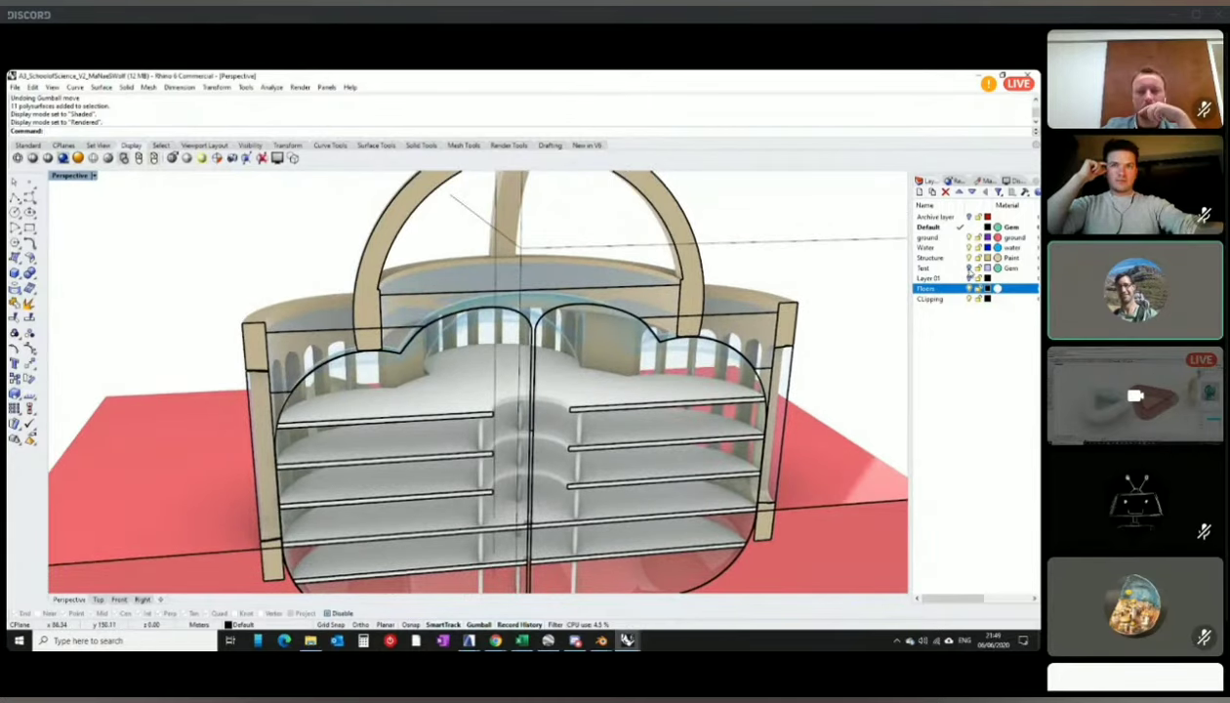
- Show the glass layer listed below Structure and set the Perspective viewport of the school building model to Ghosted display
left_click(930, 267)
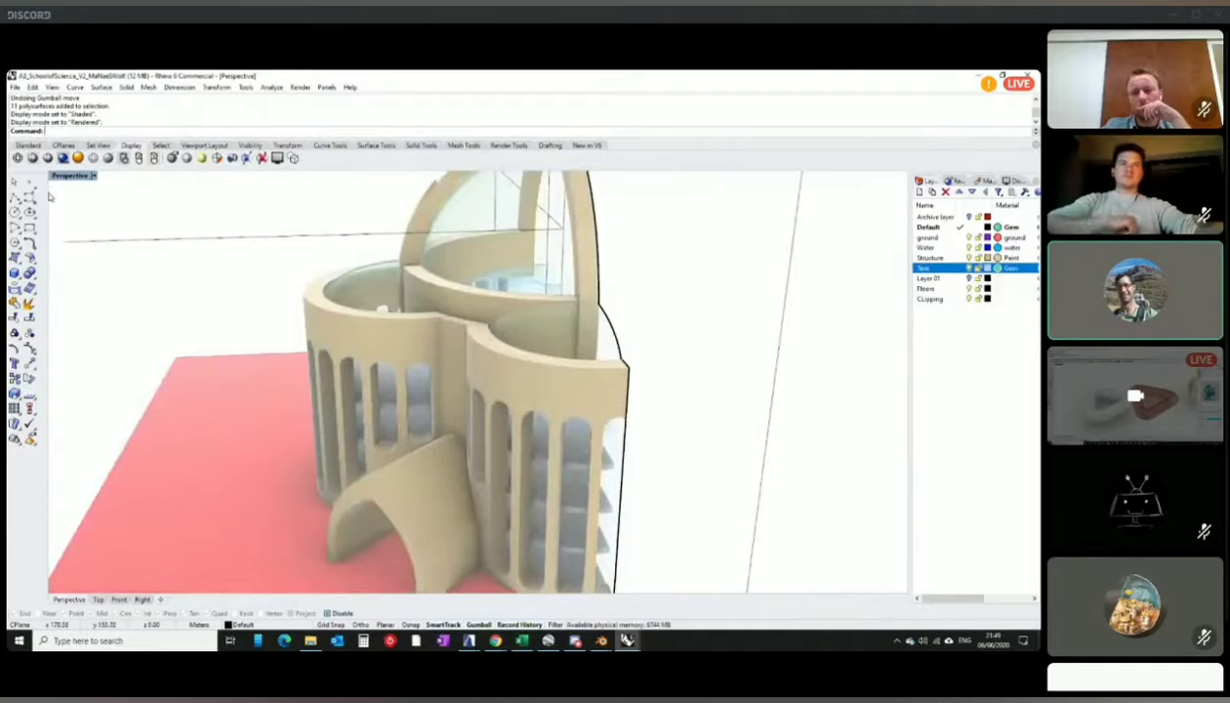
left_click(86, 176)
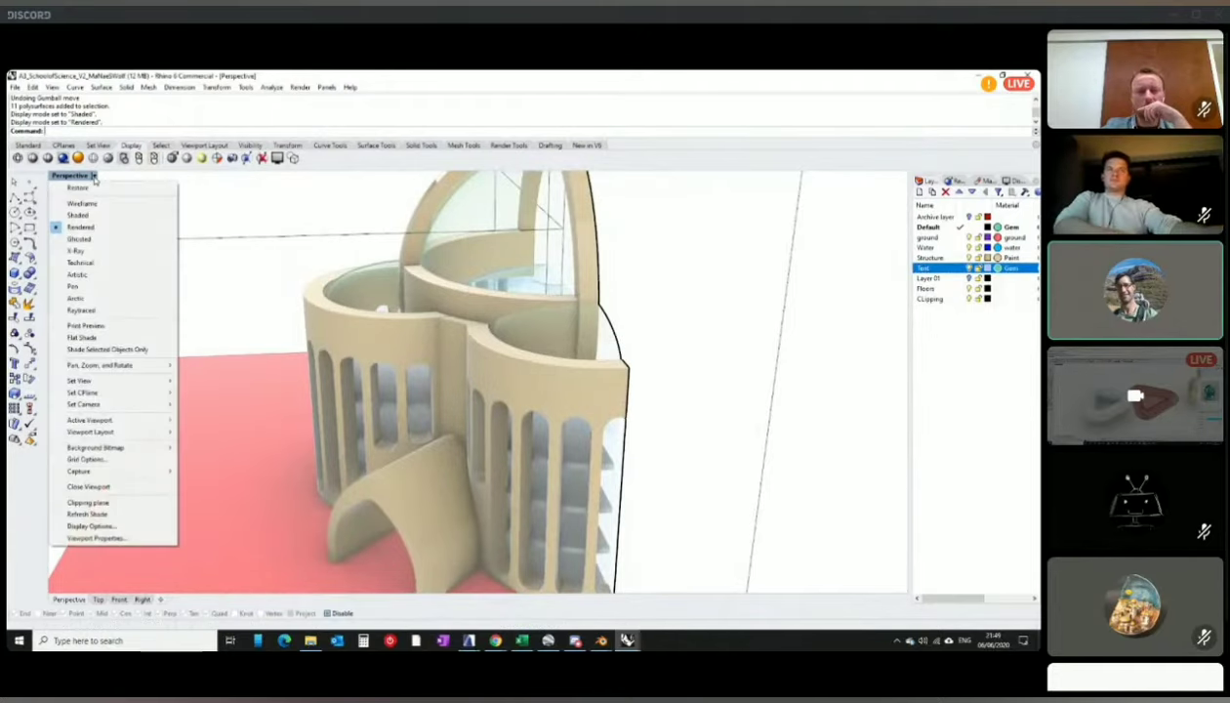
left_click(78, 238)
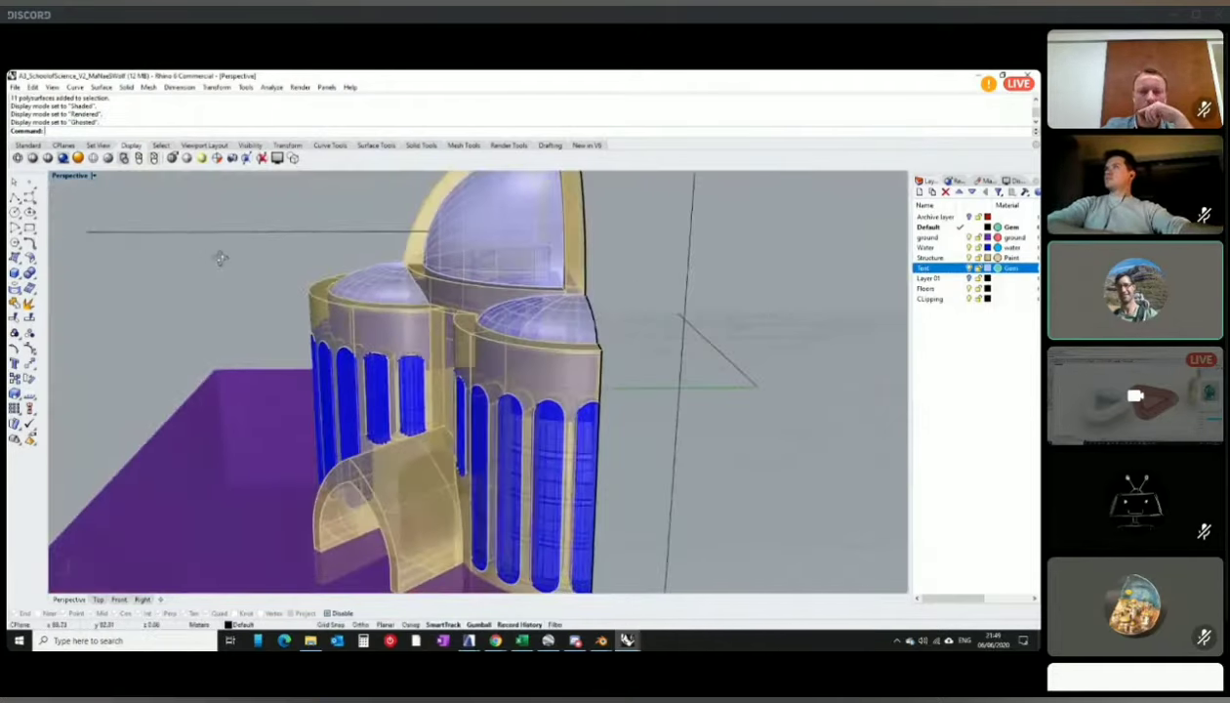
- Select the glass dome surface of the school building and examine the cut side with its stacked floors
left_click(519, 224)
right_click_drag(621, 304, 468, 357)
scroll(344, 339, "up", 2)
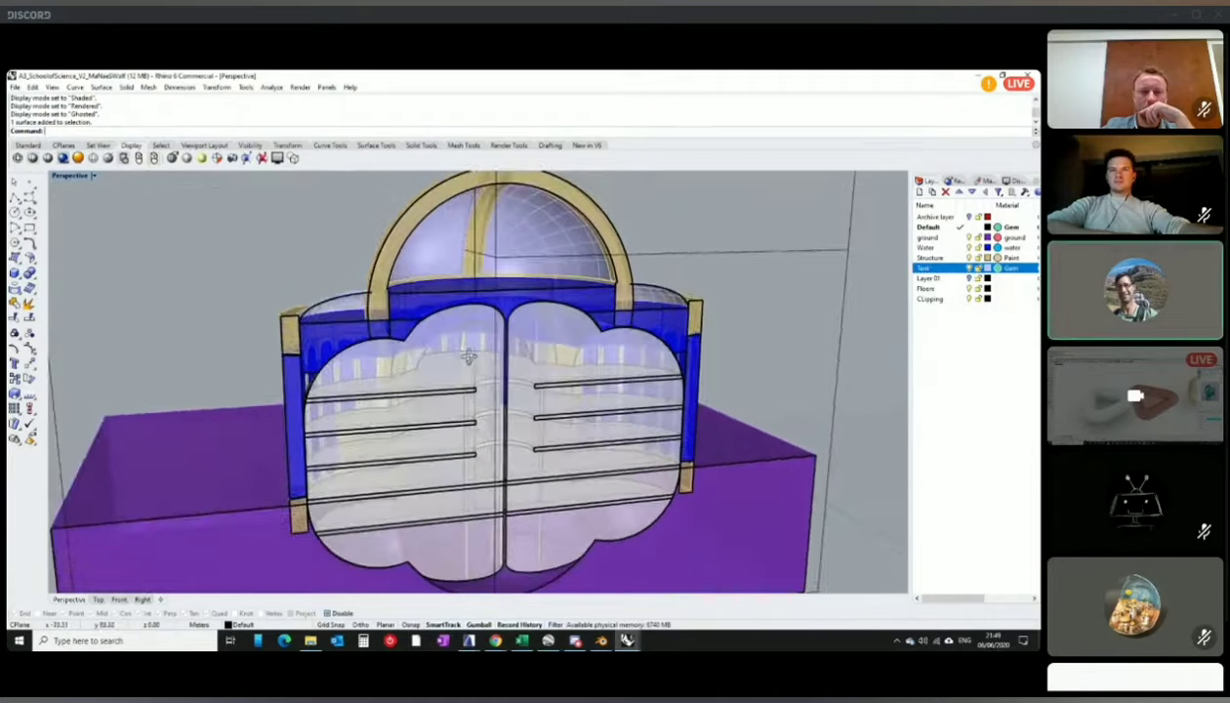
- Select the blue water volume below the dome in the school building's section, and clear the selection
right_click_drag(617, 254, 377, 390)
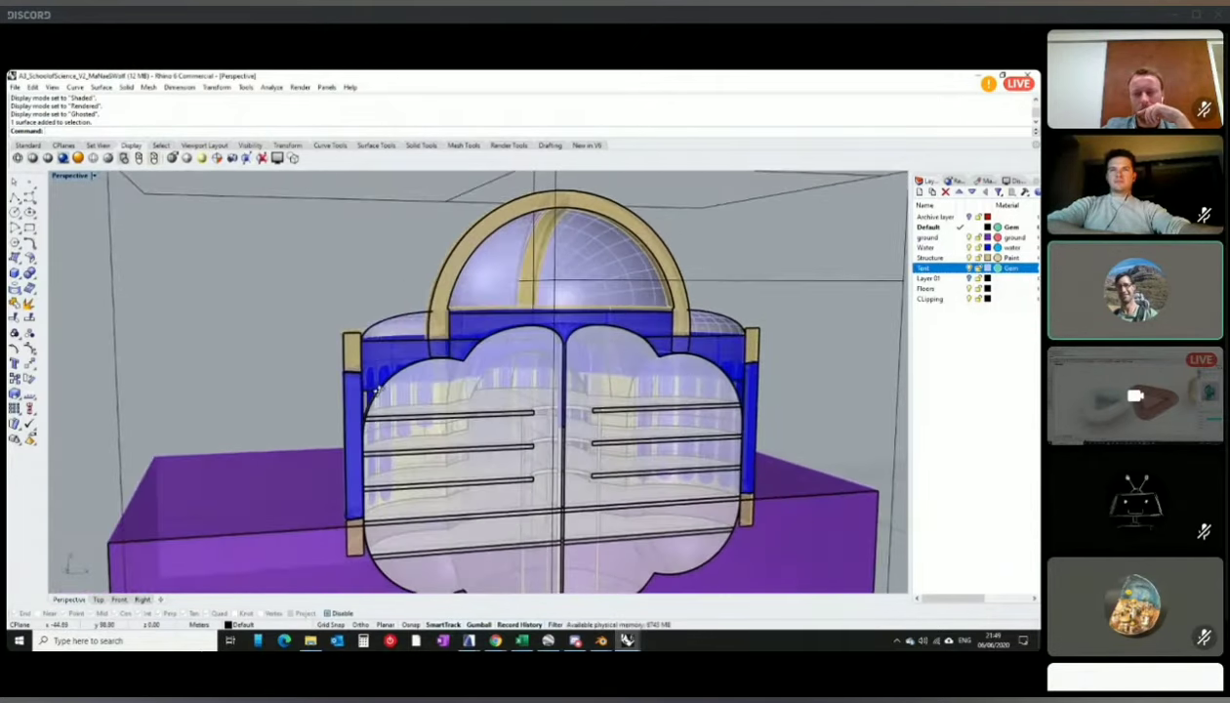
left_click(626, 313)
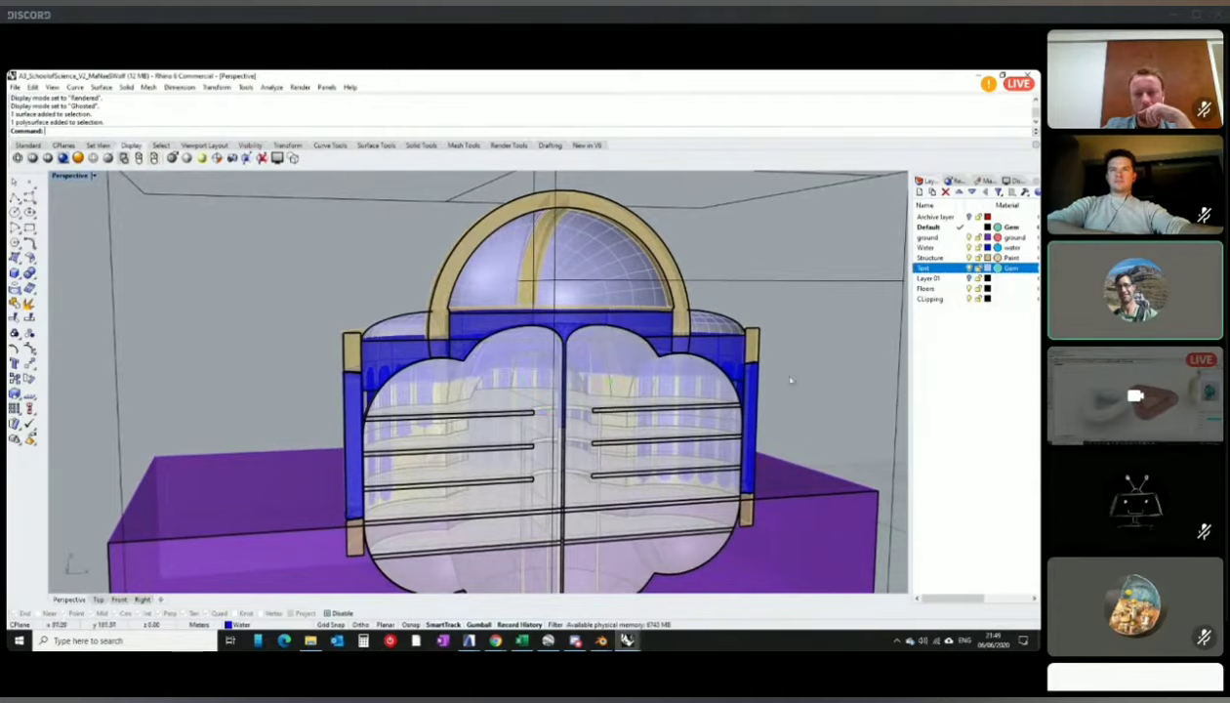
left_click(750, 393)
key("Escape")
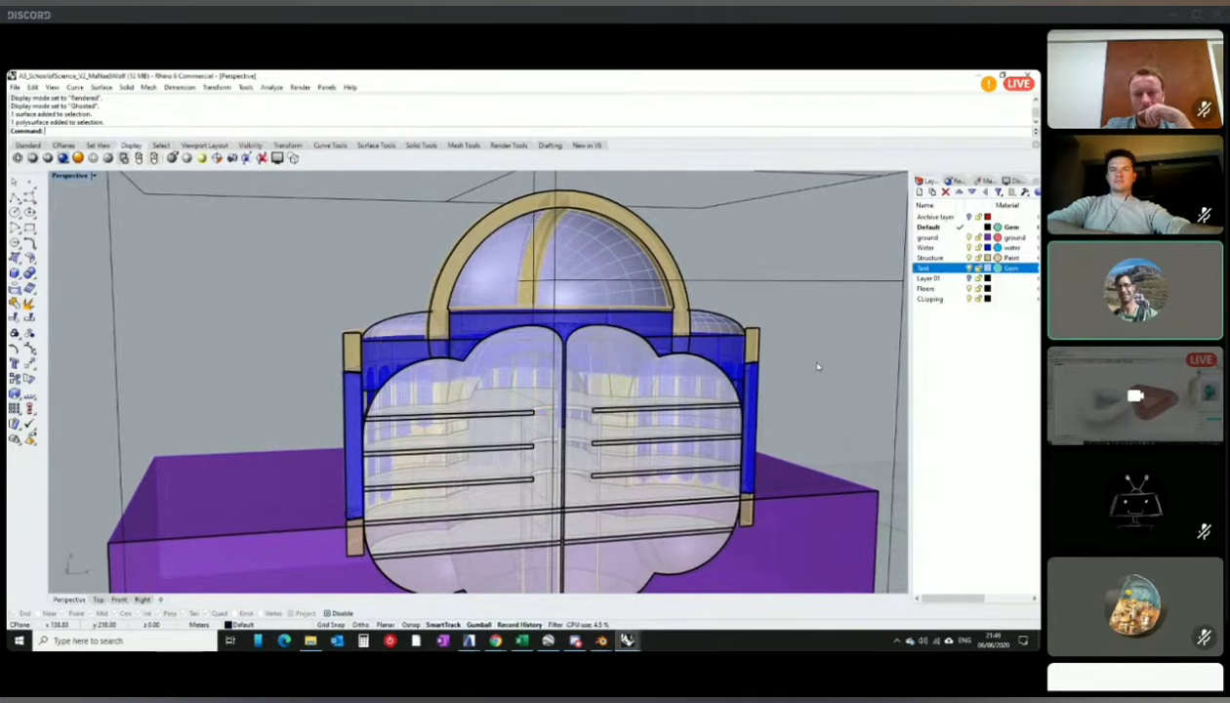
- Examine the ghosted section of the school building from both sides, including the dome, water-filled walls and stacked floors
right_click_drag(805, 359, 711, 437)
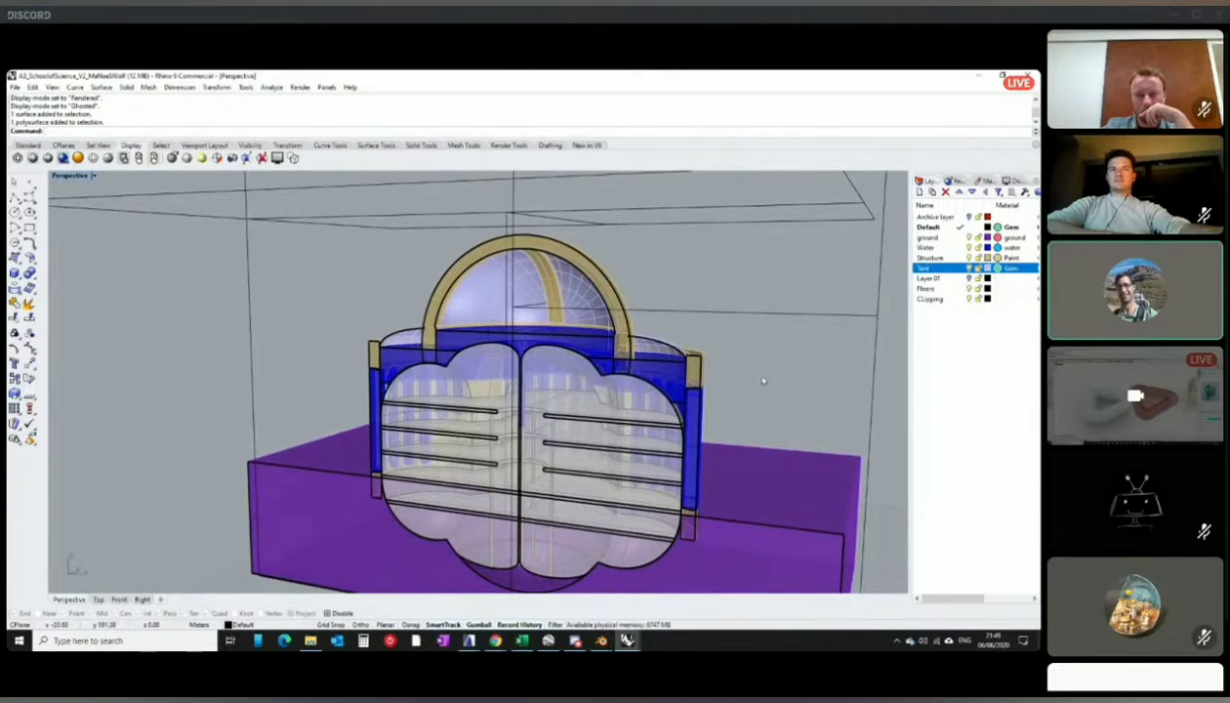
mouse_move(765, 377)
right_mouse_down()
mouse_move(714, 371)
mouse_move(744, 375)
right_mouse_up()
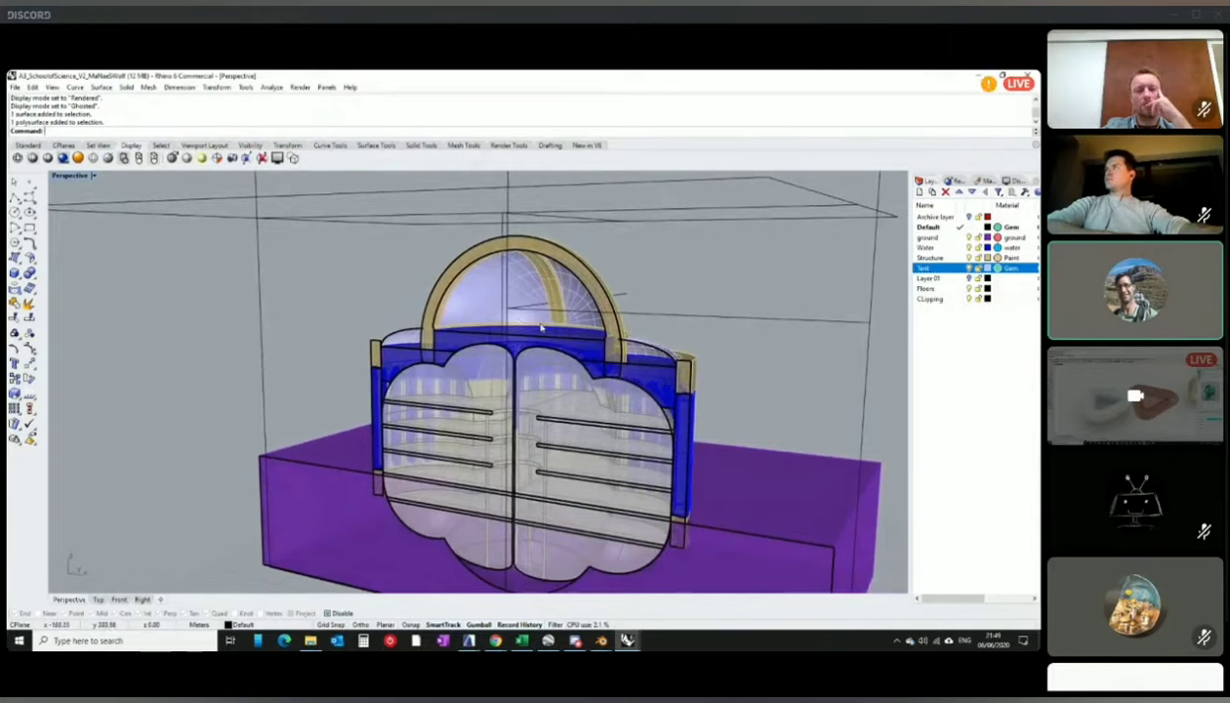
right_click_drag(547, 323, 598, 341)
scroll(598, 341, "up", 3)
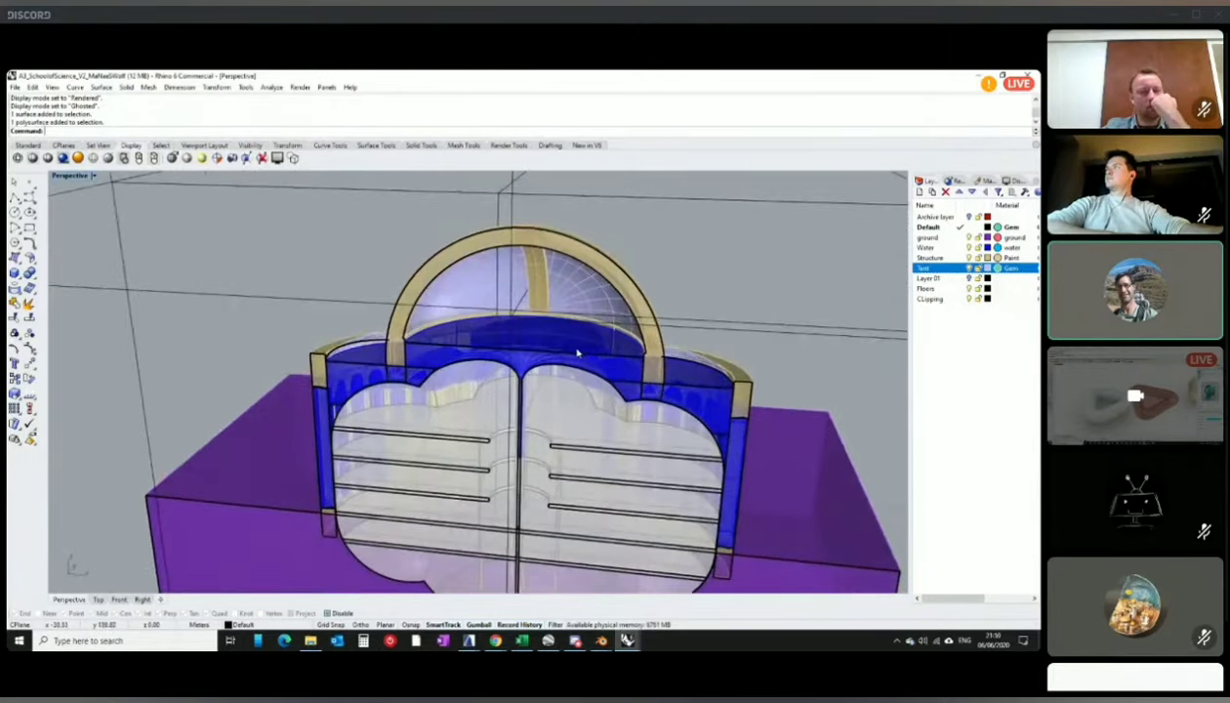
left_click(593, 438)
right_click_drag(806, 379, 695, 424)
right_click_drag(684, 474, 661, 422)
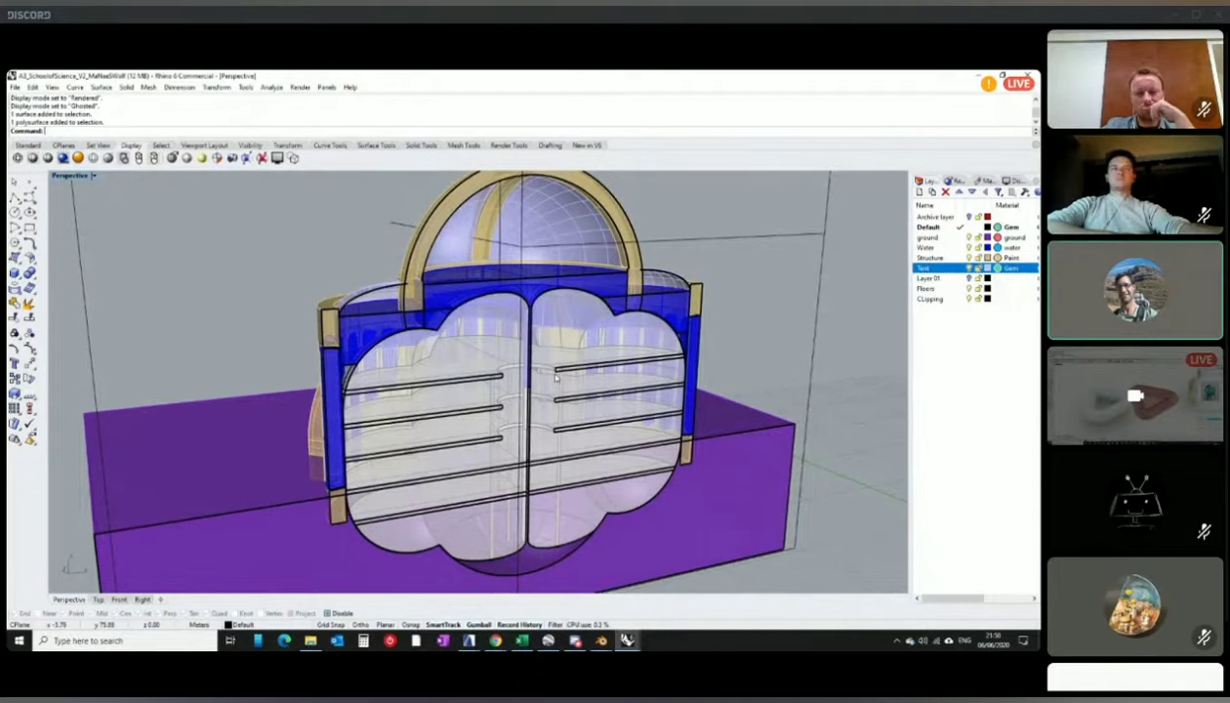
mouse_move(544, 403)
right_mouse_down()
mouse_move(534, 388)
mouse_move(523, 405)
right_mouse_up()
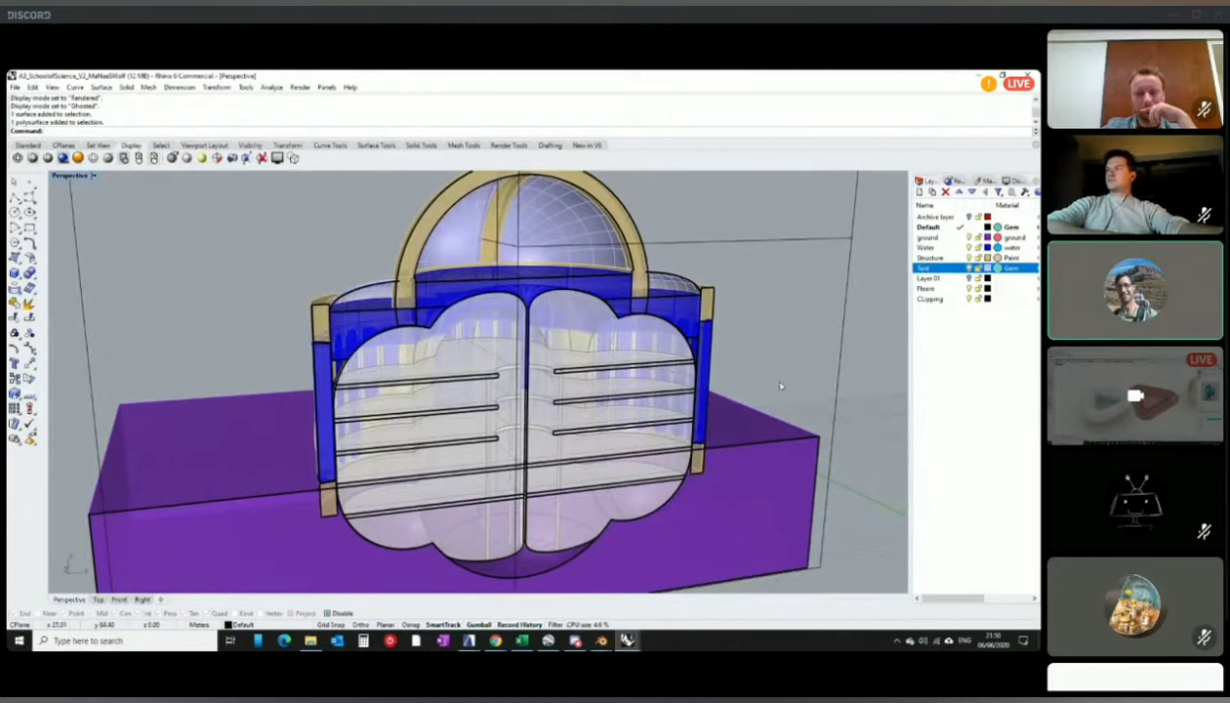
right_click_drag(774, 392, 821, 363)
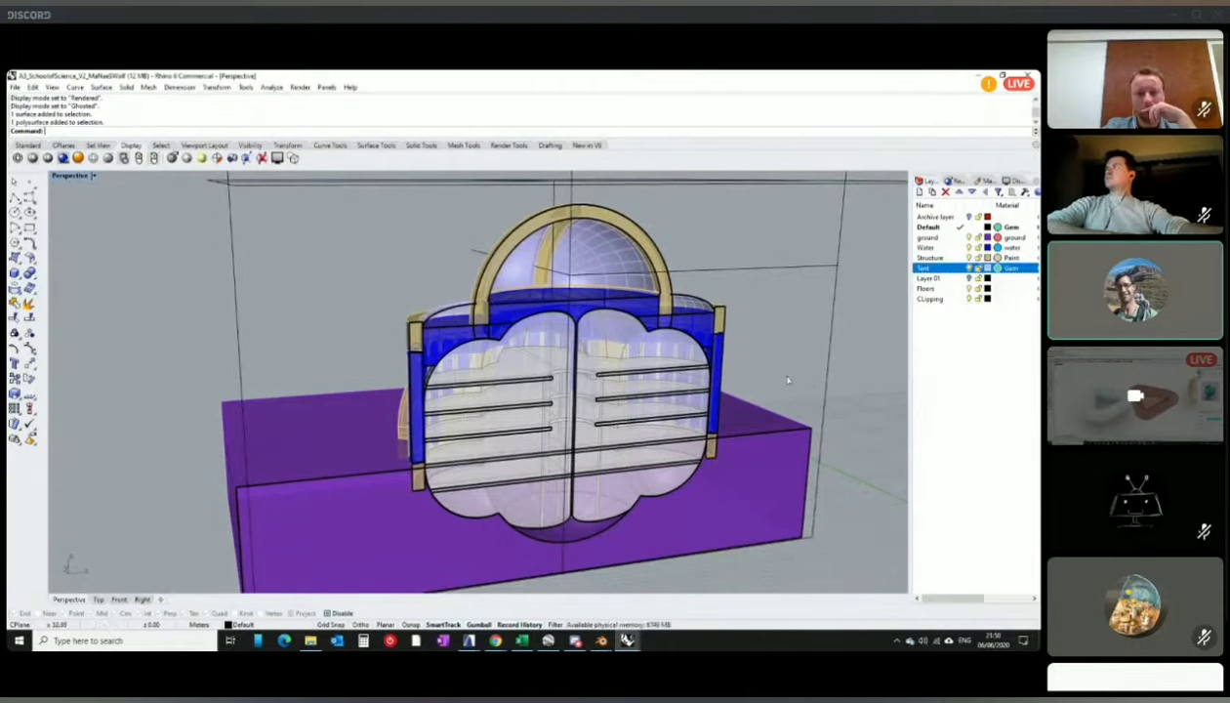
- Set the Perspective viewport of the school building model to Rendered display
left_click(93, 176)
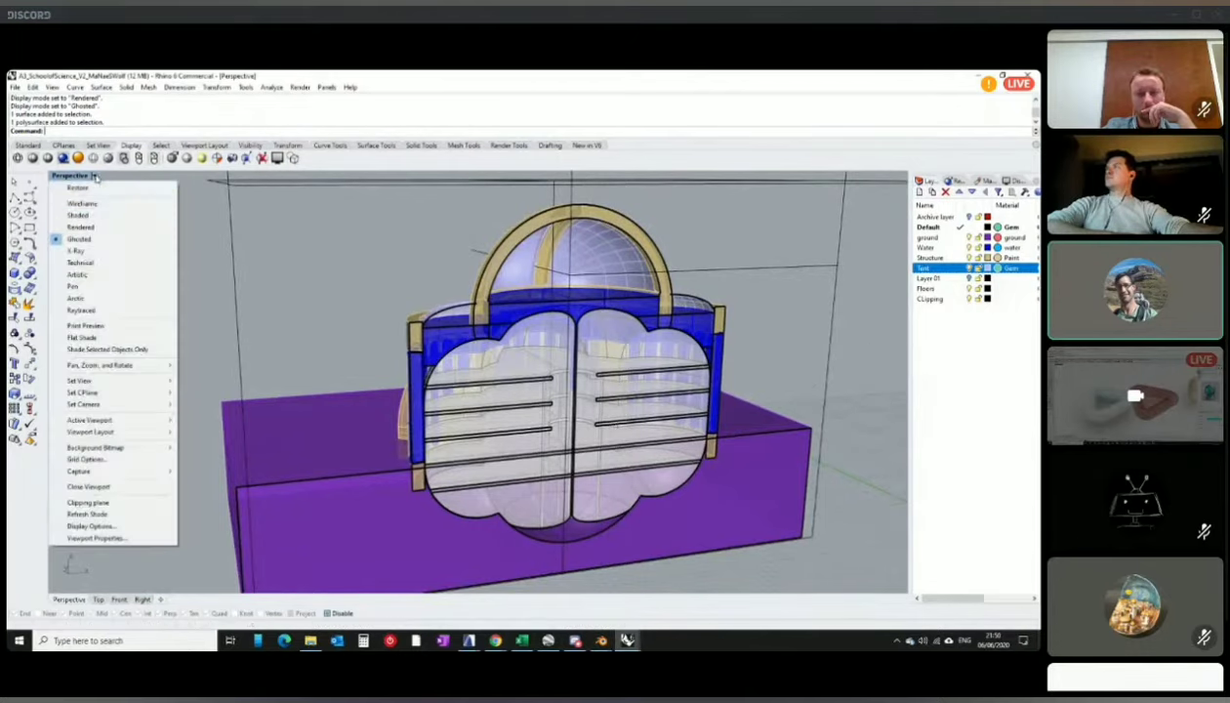
left_click(95, 228)
right_click_drag(143, 277, 313, 342)
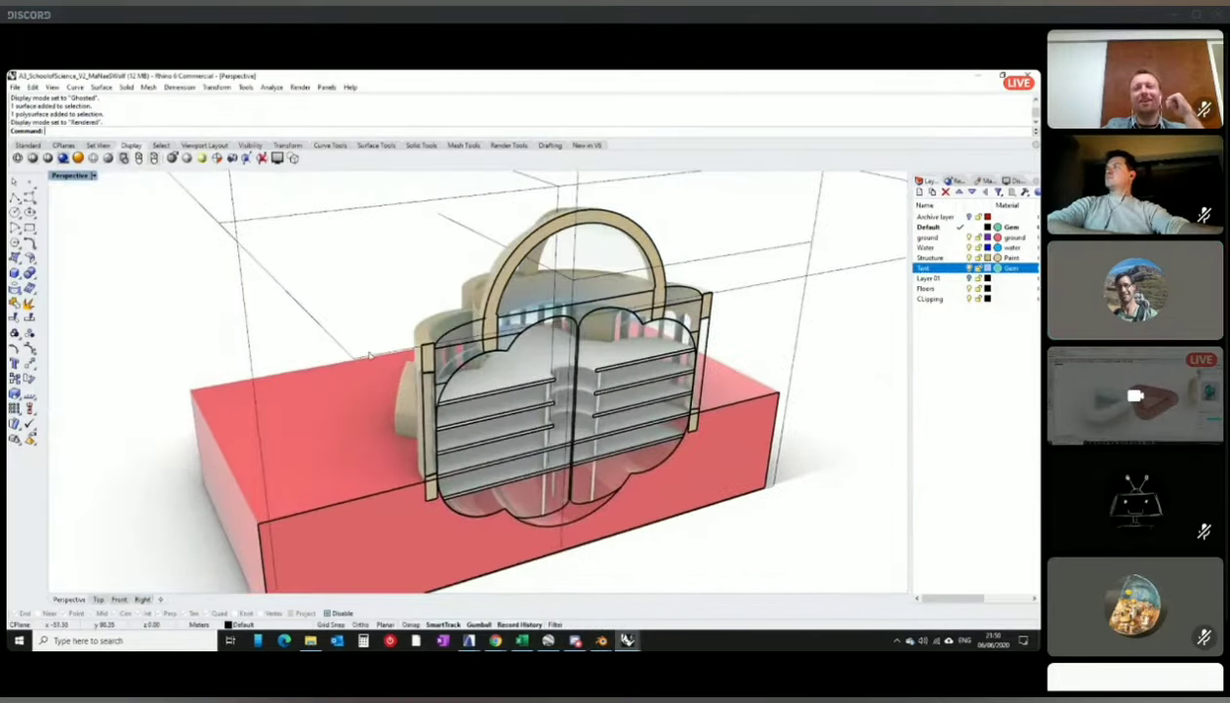
- Move the vertical clipping plane out in front of the building and lower the horizontal one to cut through an upper floor
left_click(258, 330)
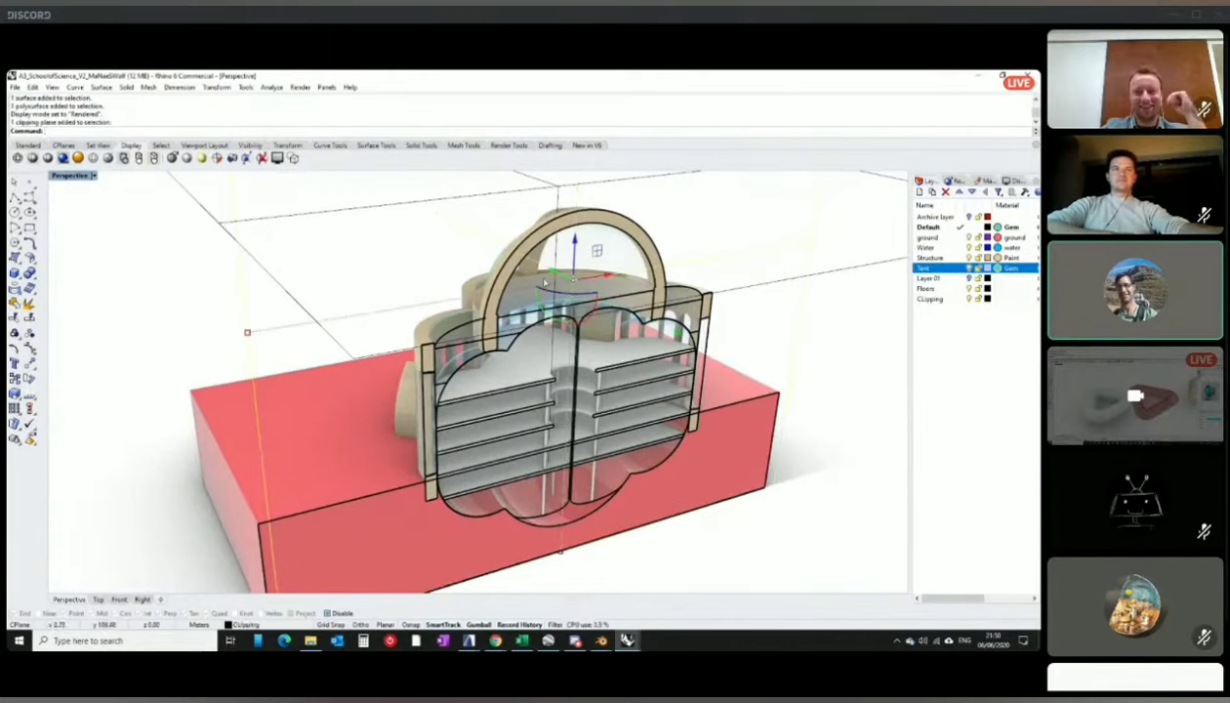
left_click_drag(258, 330, 688, 364)
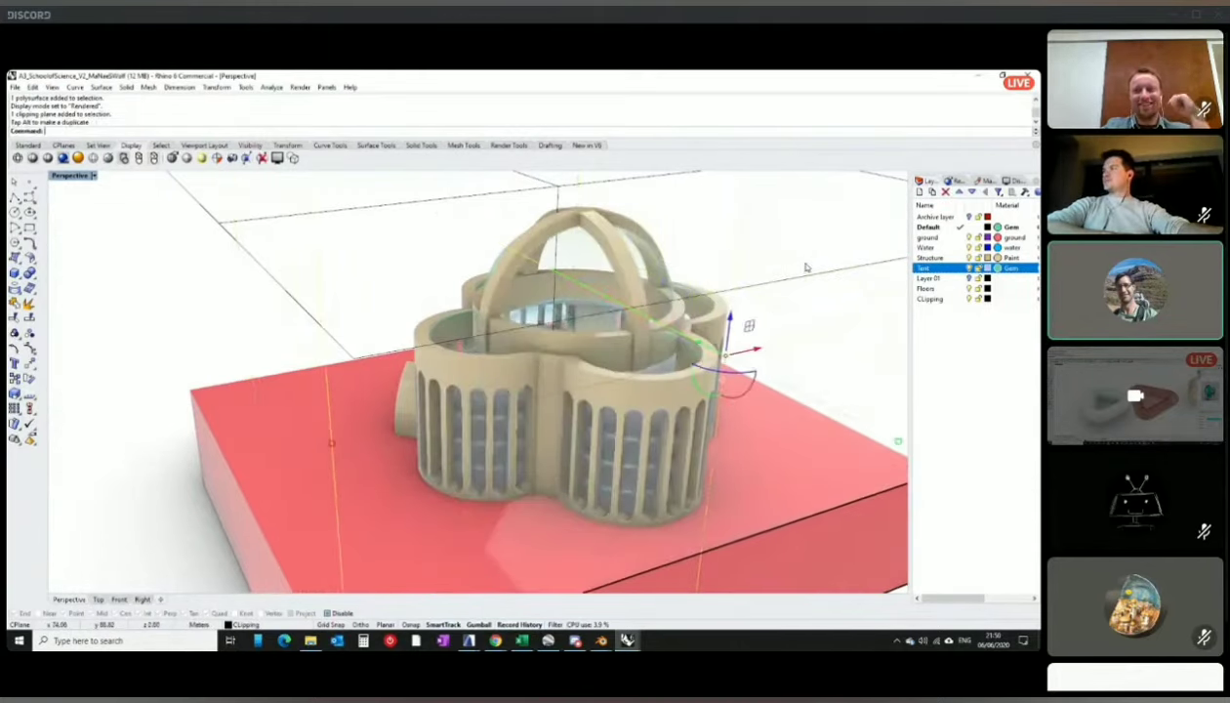
left_click(215, 217)
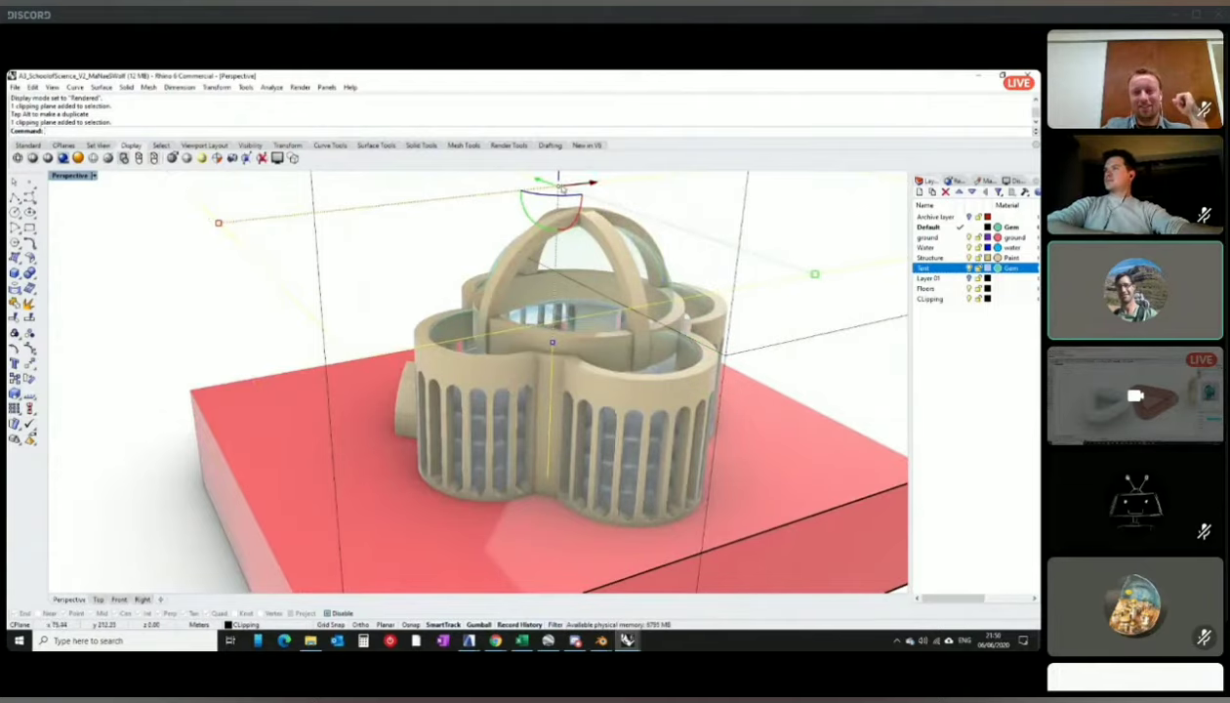
right_click_drag(641, 426, 606, 293)
left_click_drag(589, 244, 593, 352)
right_click_drag(688, 256, 616, 376)
scroll(635, 410, "up", 3)
scroll(622, 379, "up", 3)
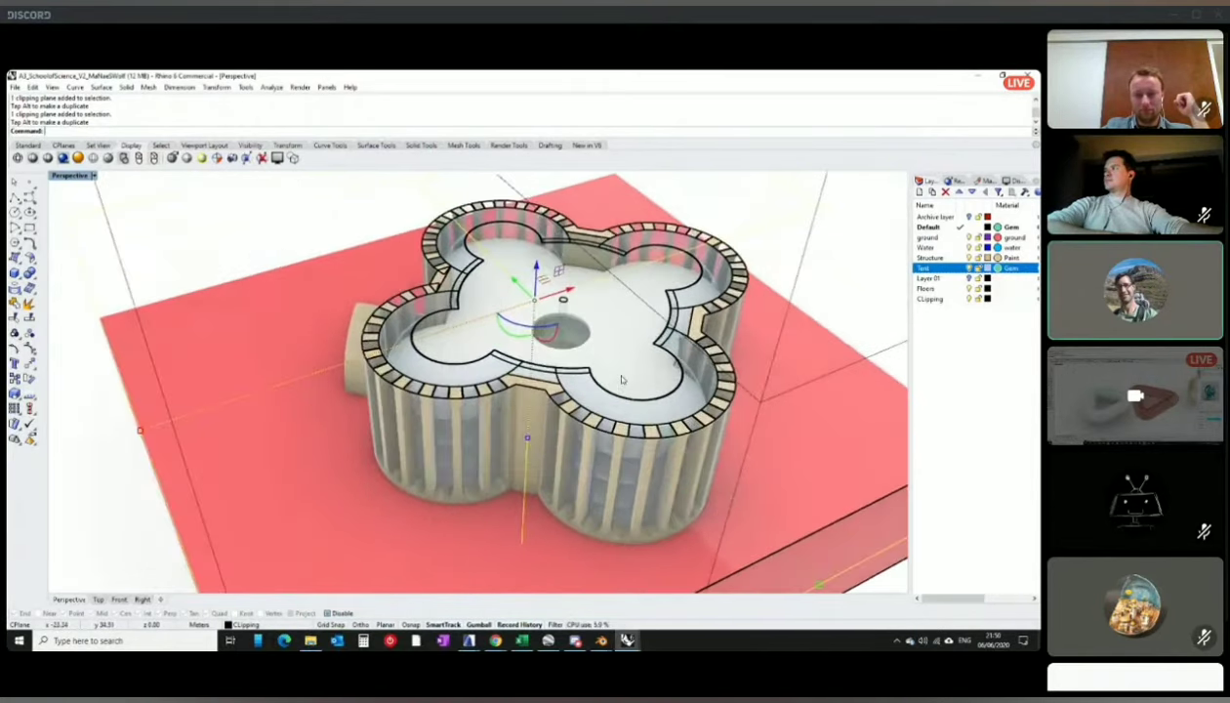
- Lower the horizontal clipping plane to expose the floor with columns around the central opening, and deselect the plane
right_click_drag(622, 373, 614, 360)
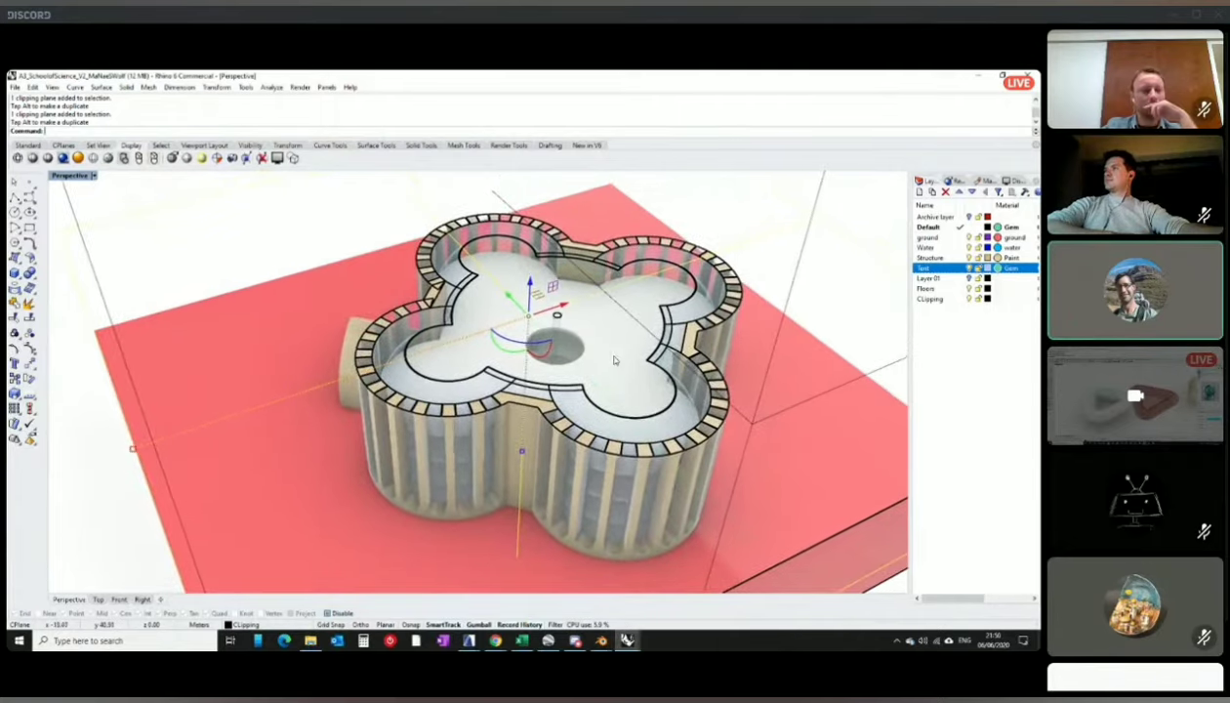
left_click_drag(528, 293, 532, 324)
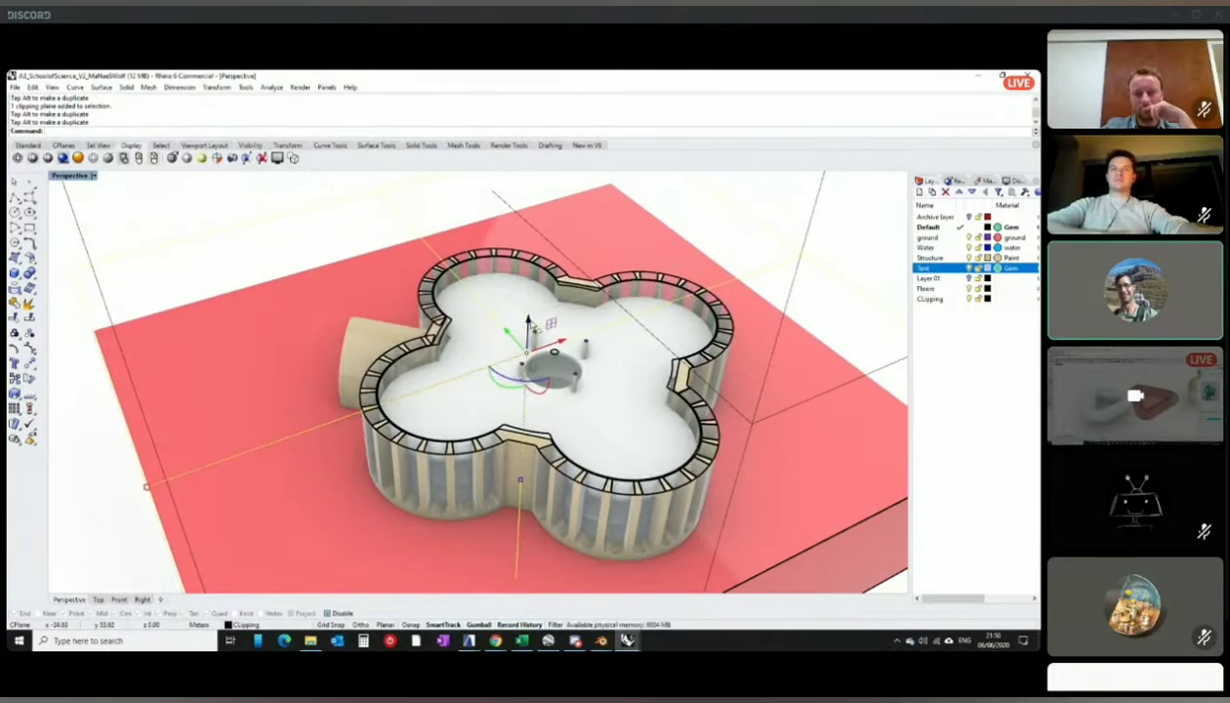
scroll(553, 350, "up", 2)
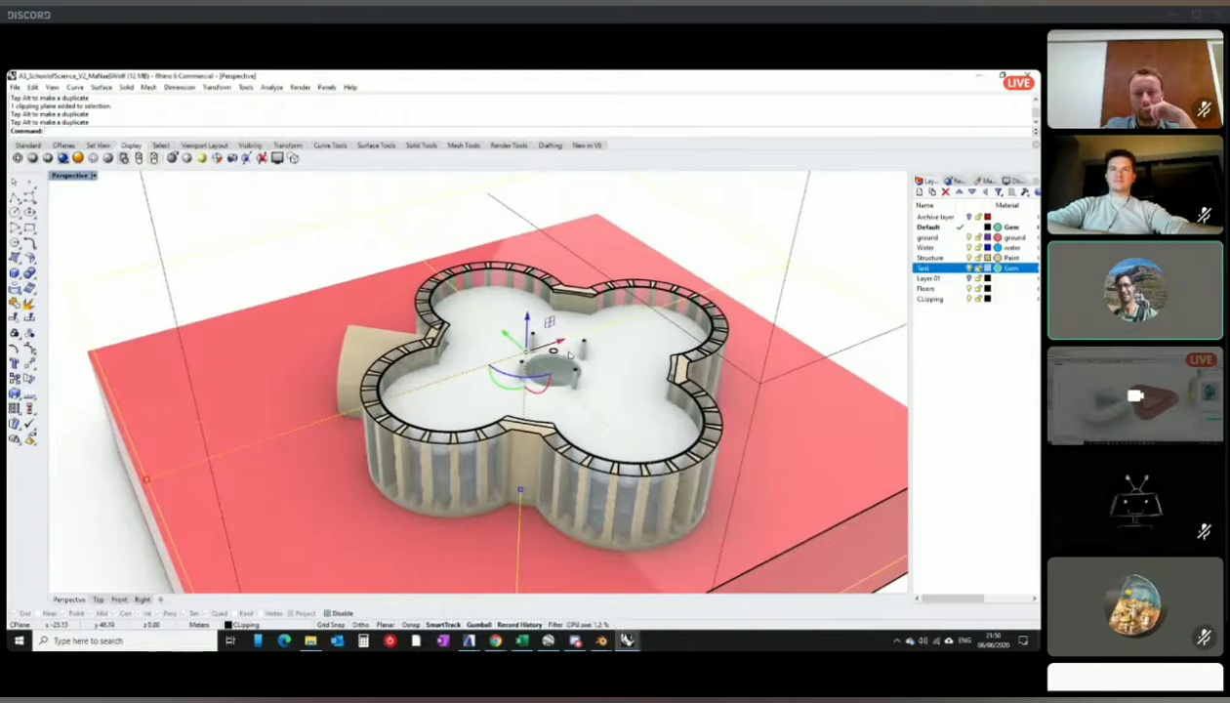
scroll(552, 350, "up", 2)
mouse_move(518, 316)
left_mouse_down()
mouse_move(532, 376)
mouse_move(527, 323)
left_mouse_up()
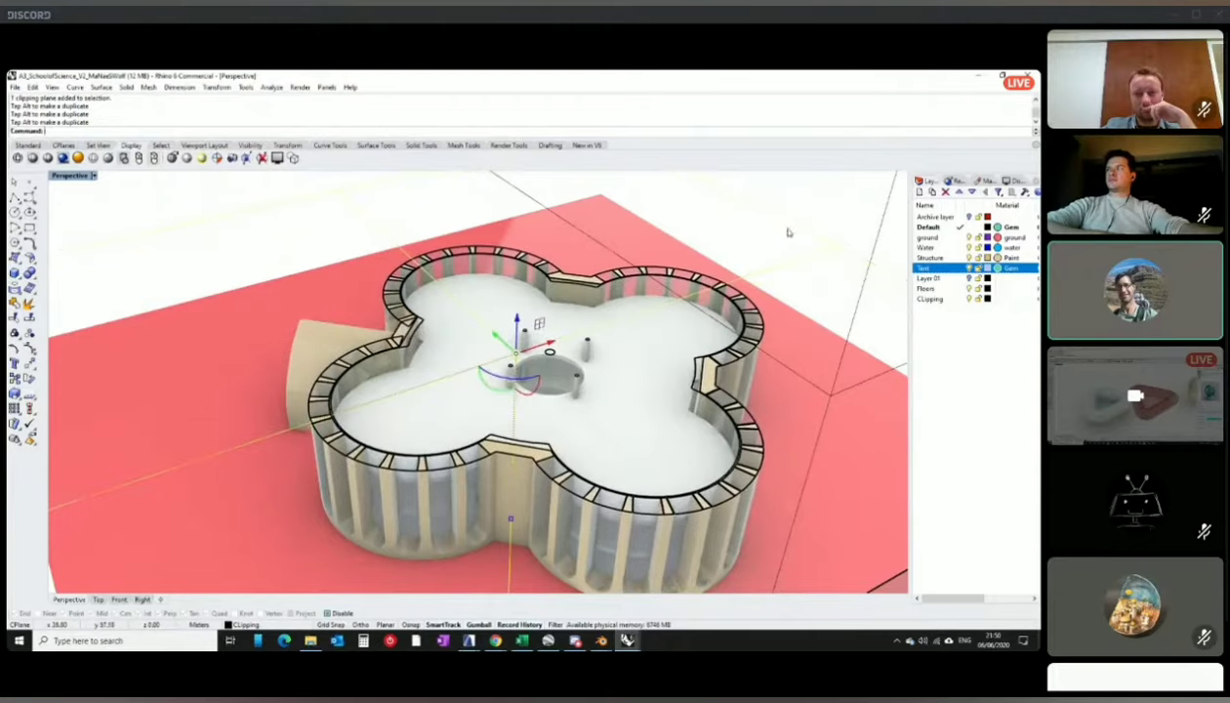
key("Escape")
- Raise the horizontal clipping plane so it cuts the four-lobed building at a higher floor
right_click_drag(532, 389, 650, 293)
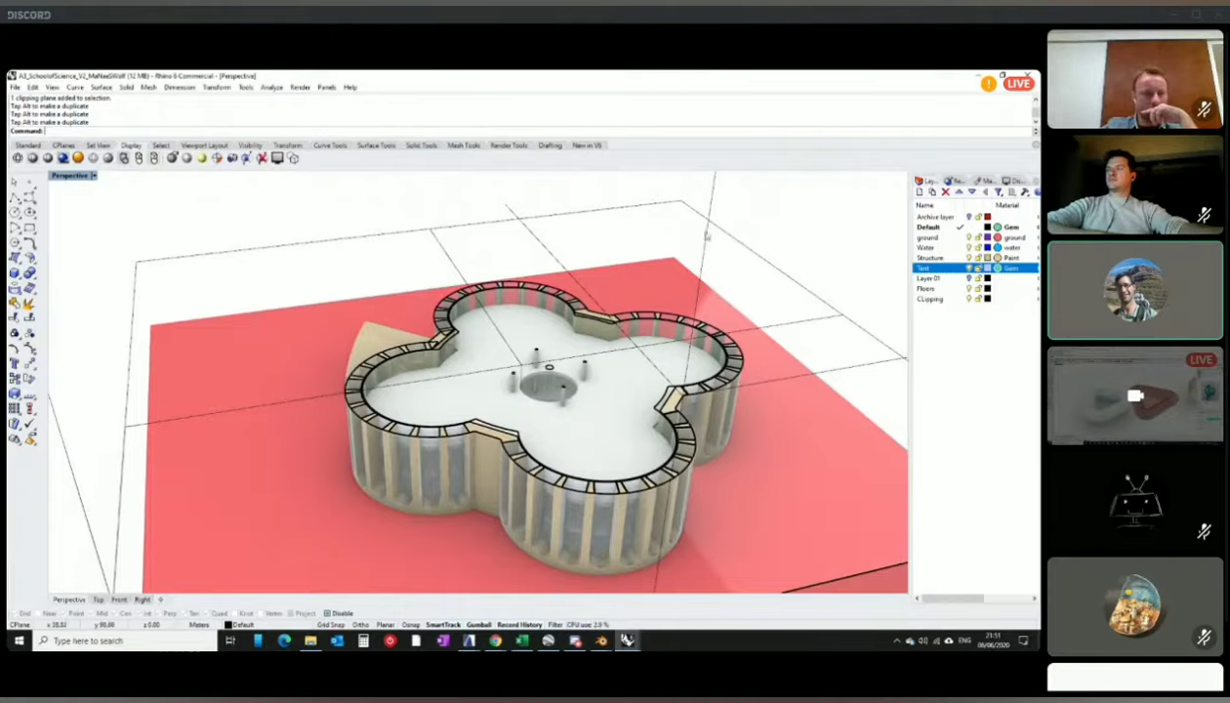
right_click_drag(631, 388, 684, 396)
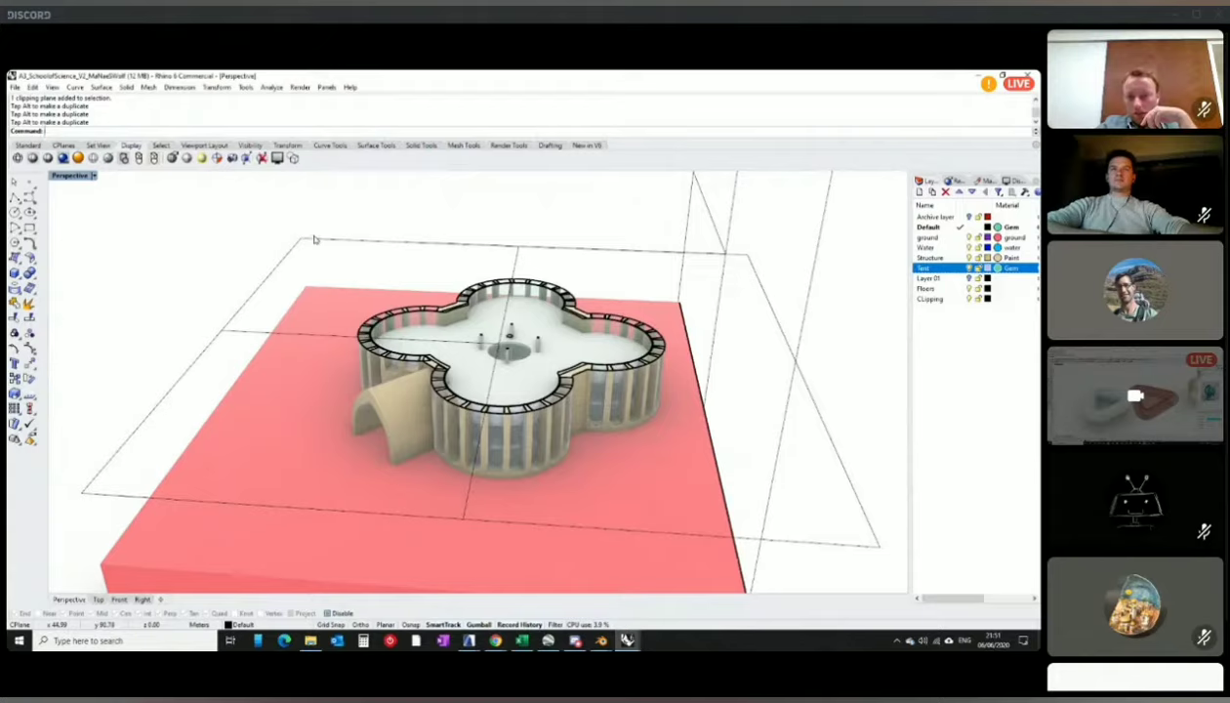
left_click(298, 240)
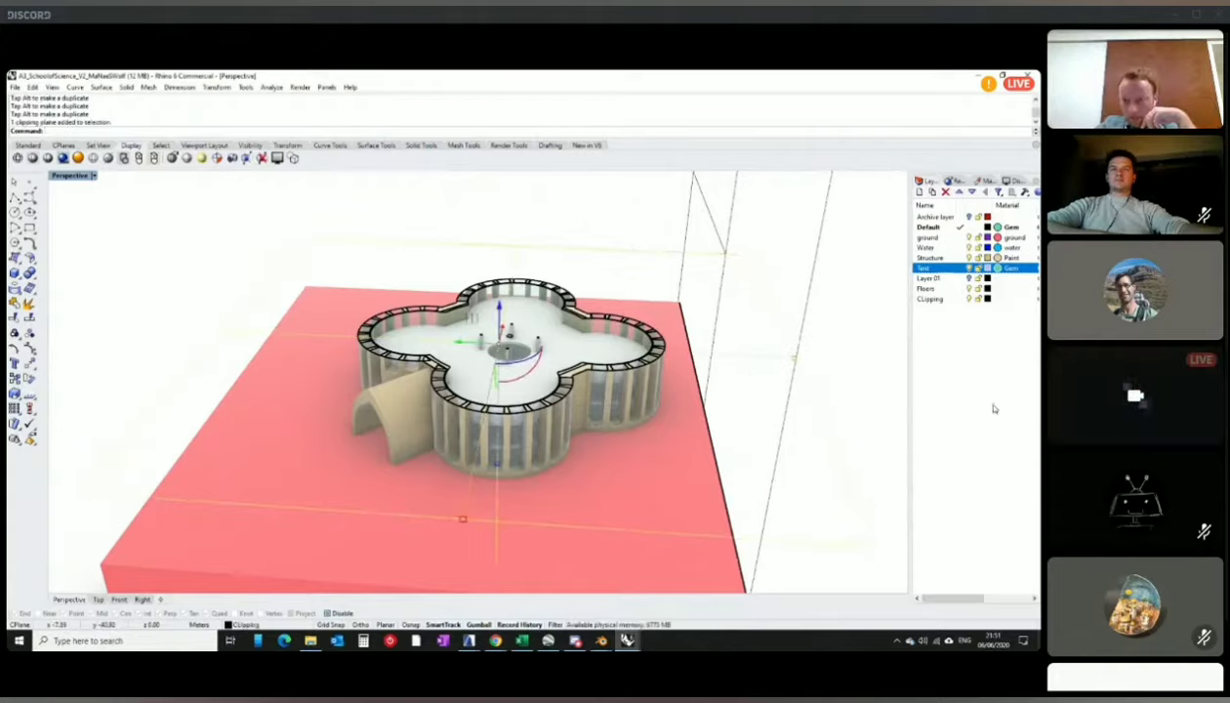
left_click_drag(496, 305, 499, 293)
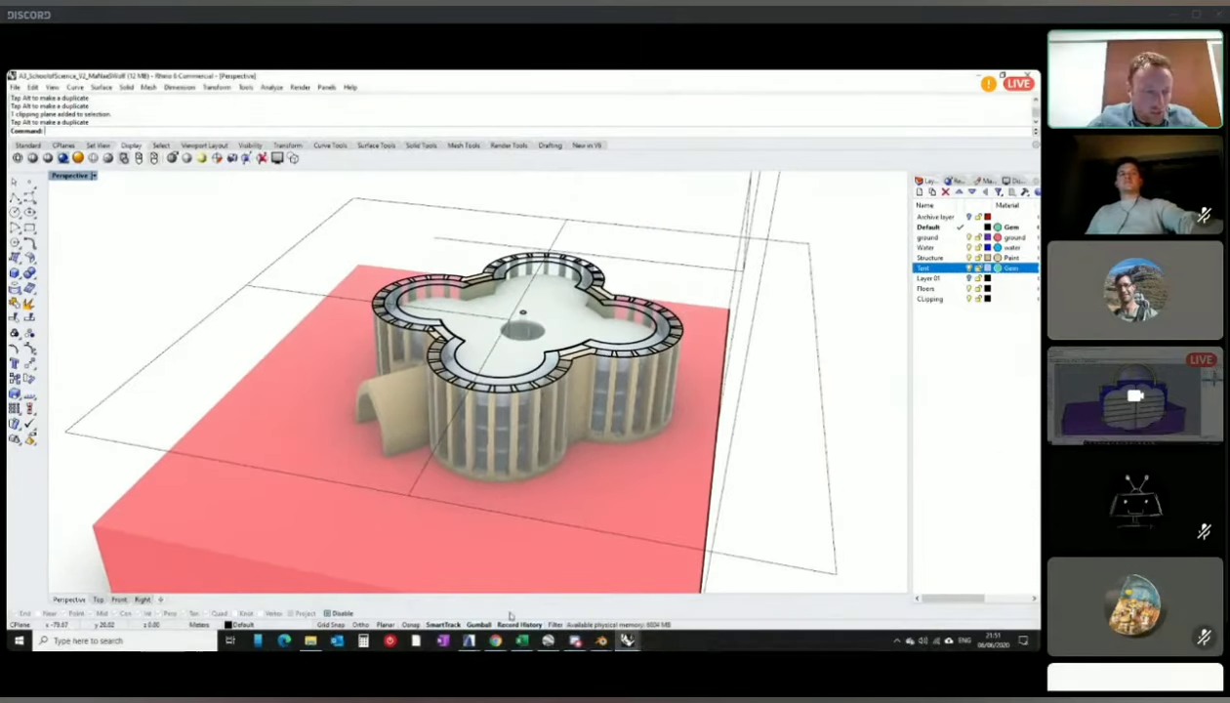
- Switch to the second Chrome window, and return to the Rhino model
mouse_move(496, 642)
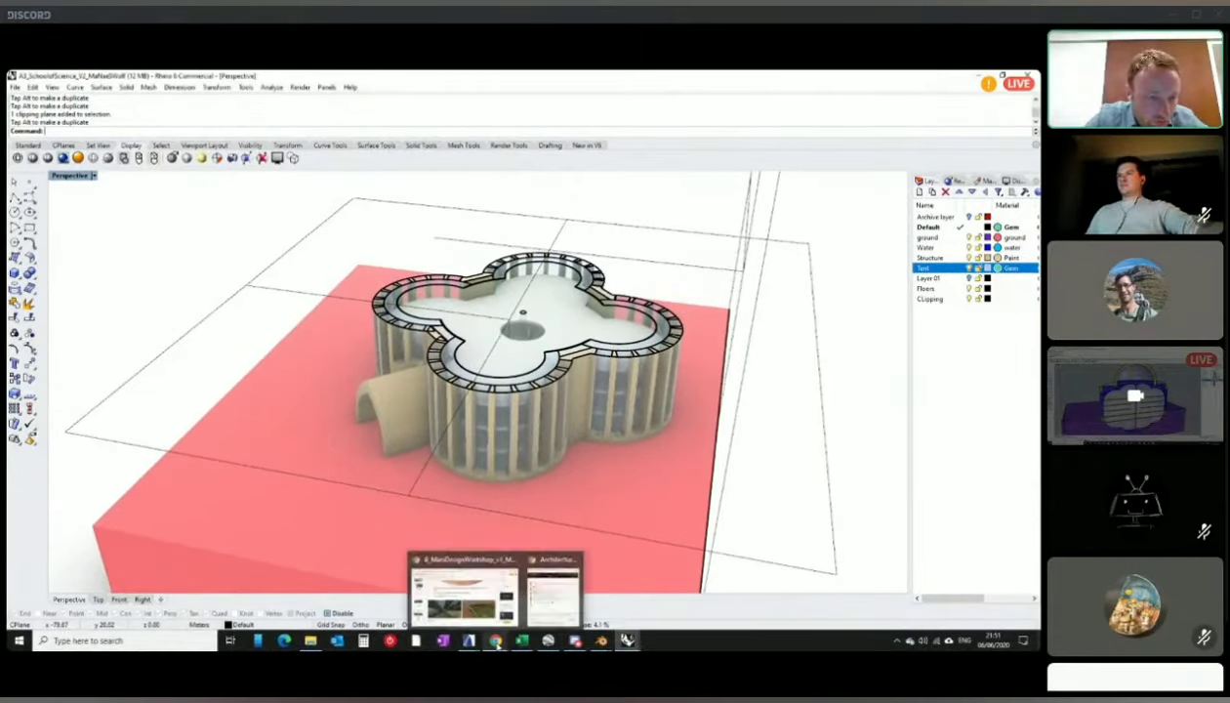
left_click(553, 591)
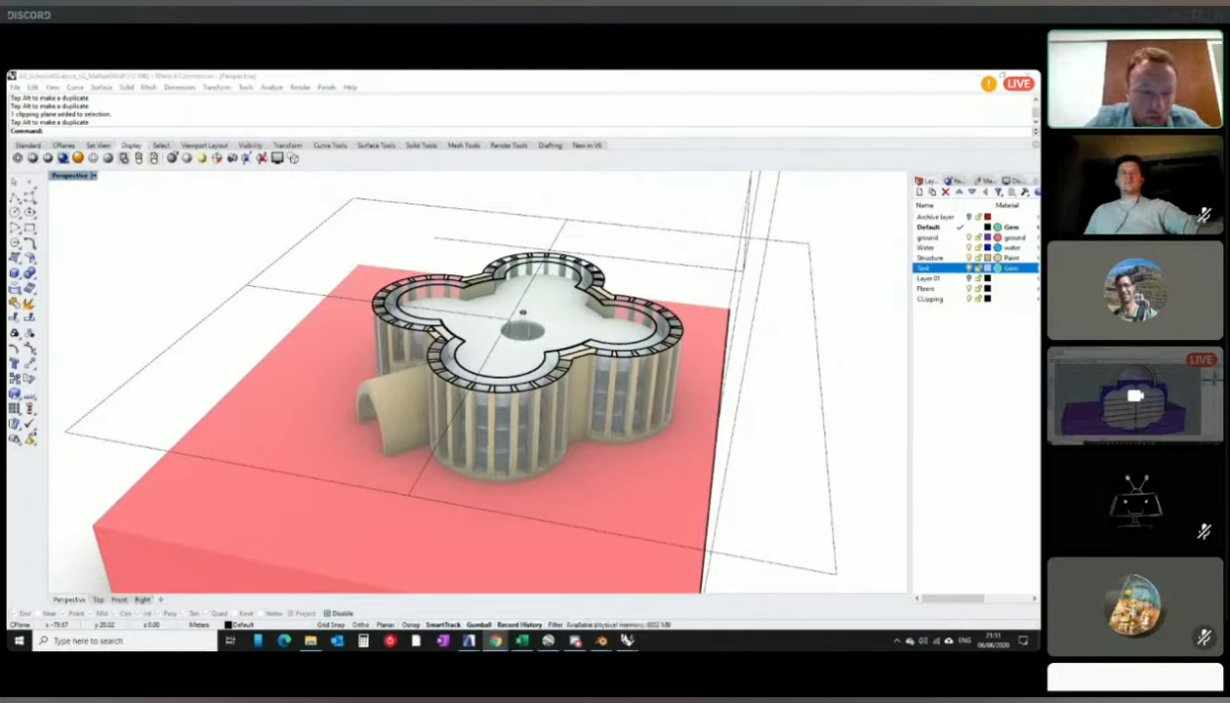
left_click(872, 274)
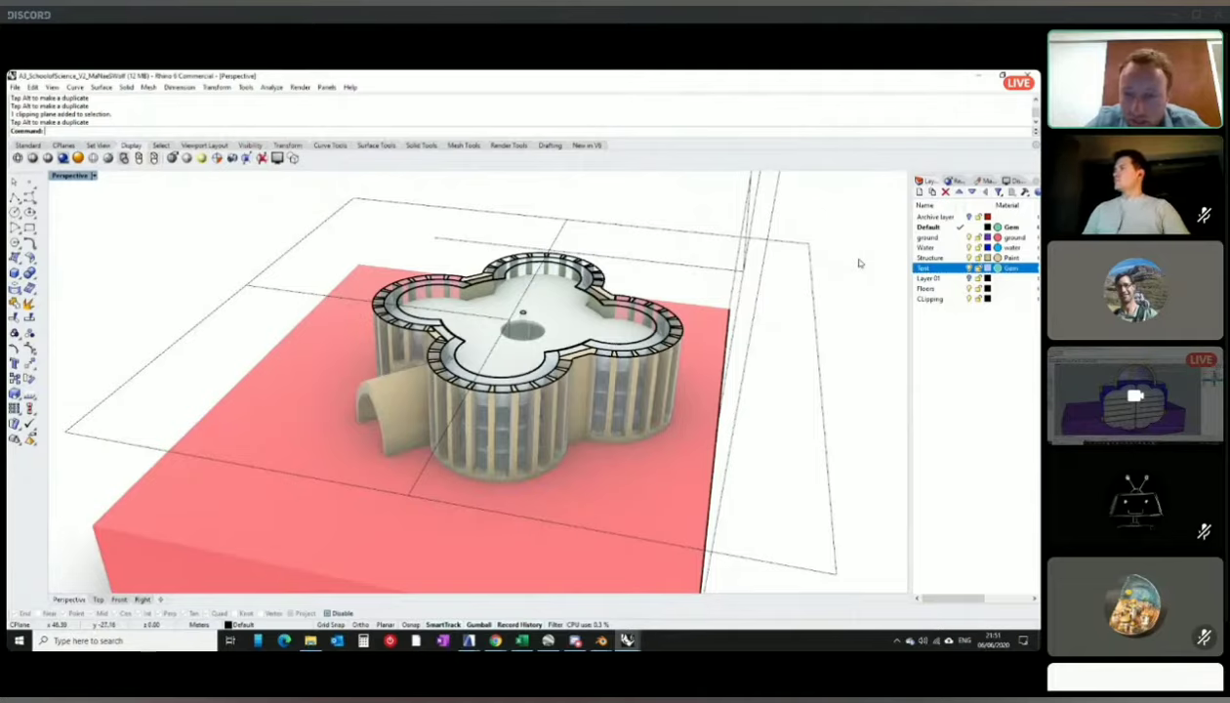
- Raise the horizontal clipping plane above the lobed walls so it cuts through the dome arches, and deselect it
right_click_drag(858, 259, 819, 264)
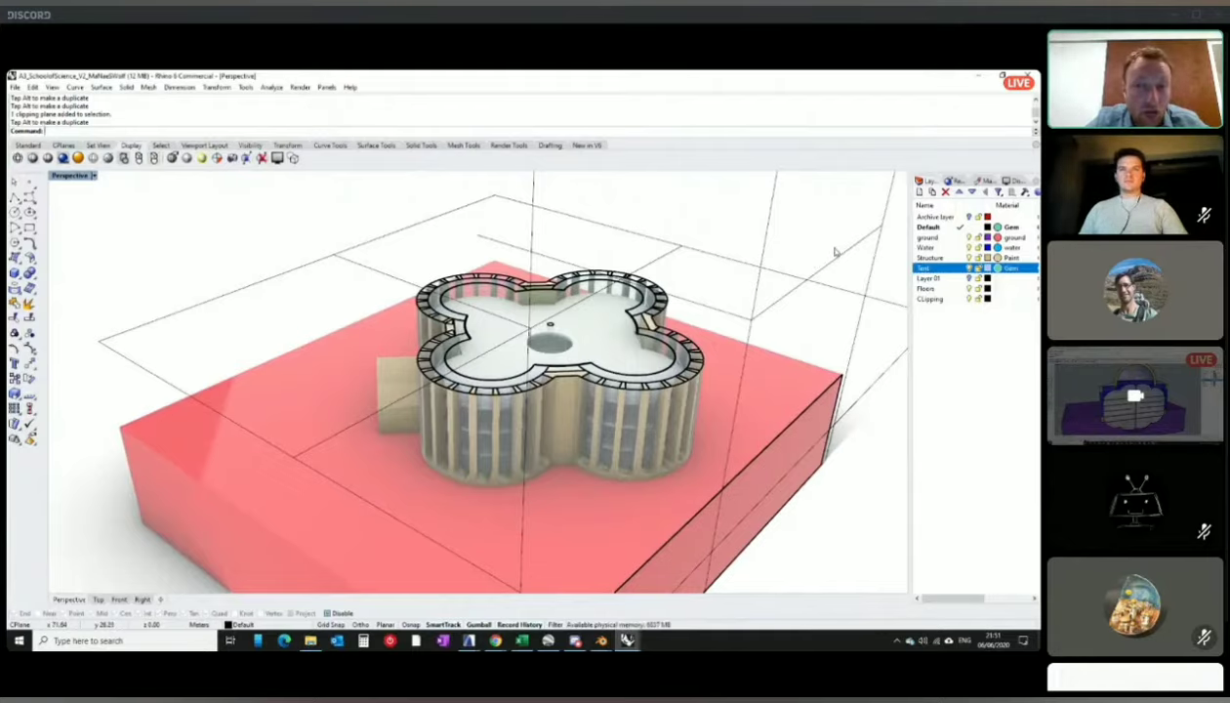
right_click_drag(824, 293, 819, 272)
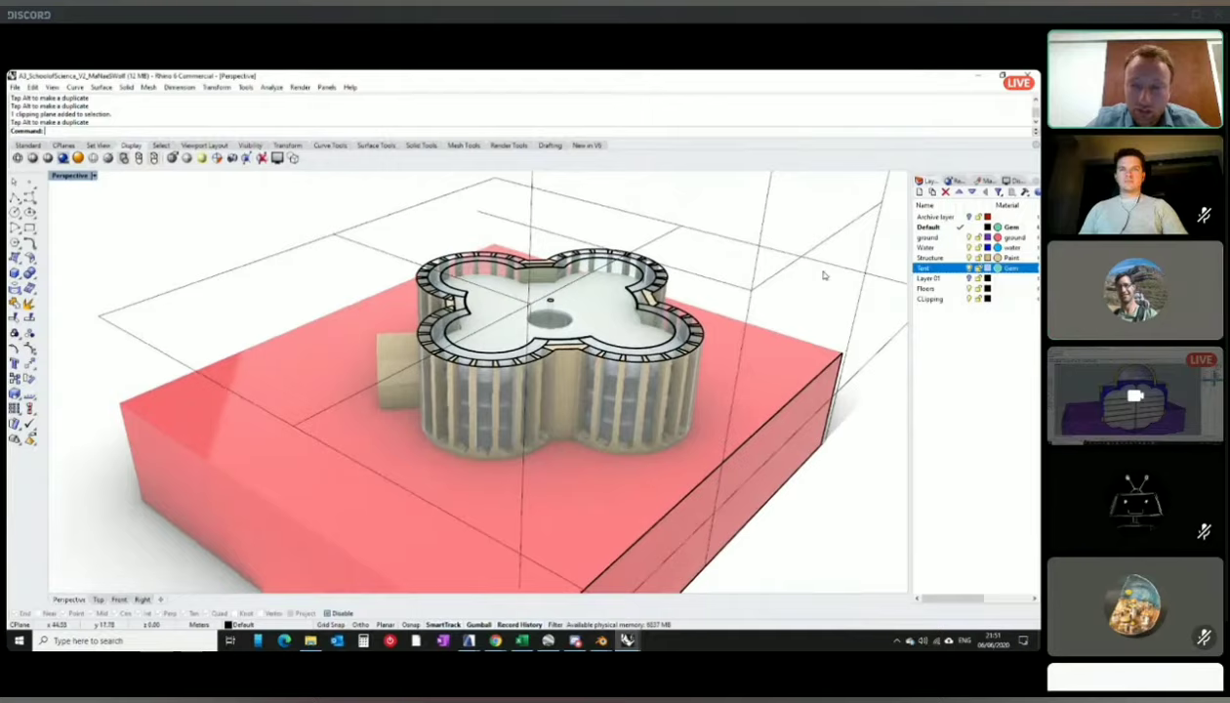
left_click(759, 251)
left_click_drag(528, 432, 540, 371)
scroll(459, 337, "up", 2)
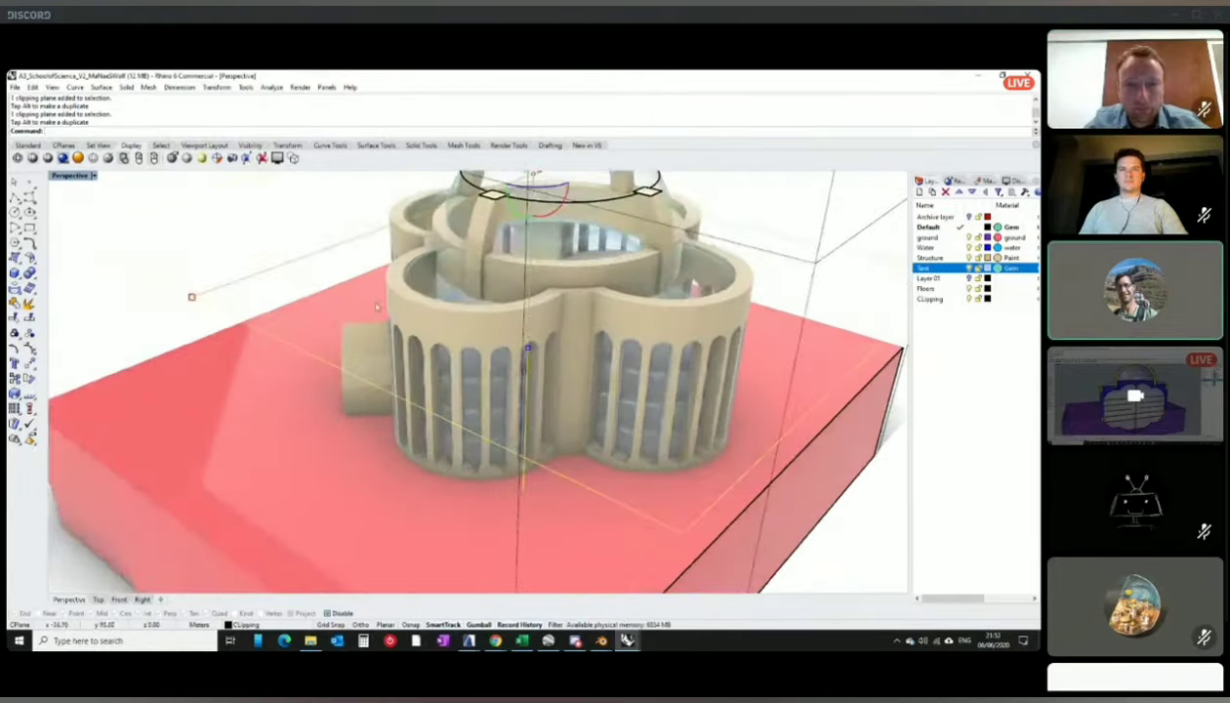
left_click(312, 211)
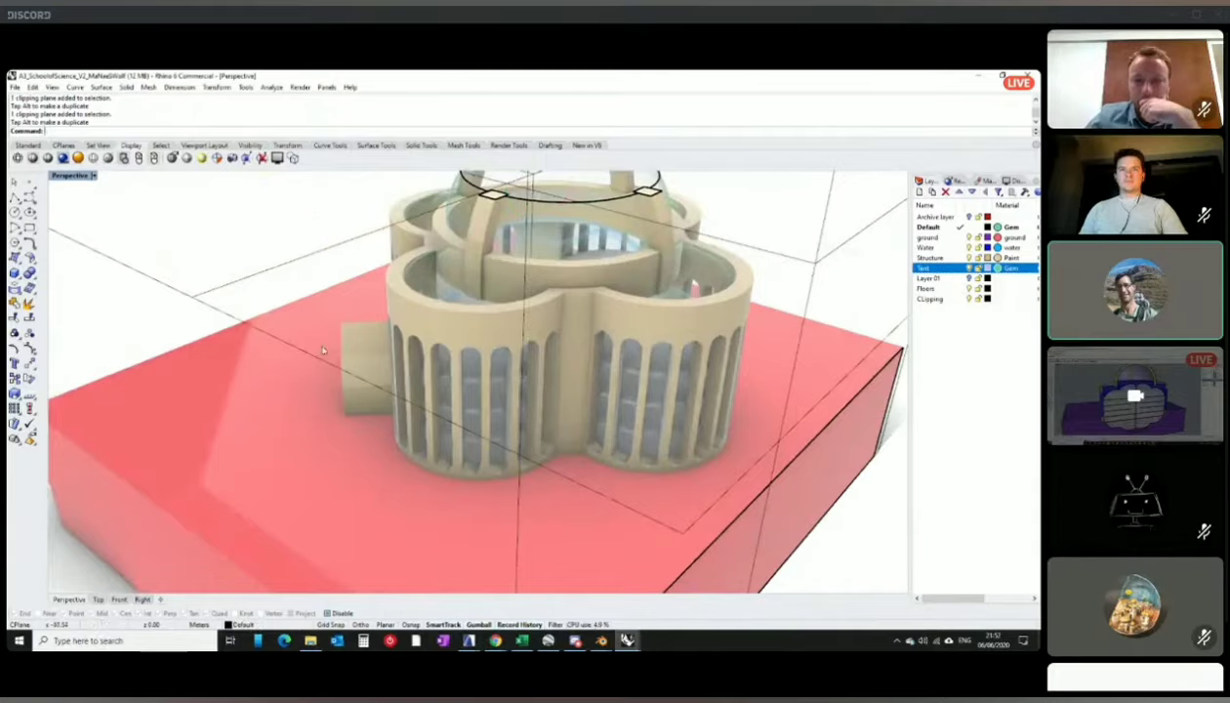
- Examine the arcaded façade and vaulted entrance of the school building up close, including the floors behind the openings
right_click_drag(183, 328, 504, 336)
scroll(470, 339, "up", 2)
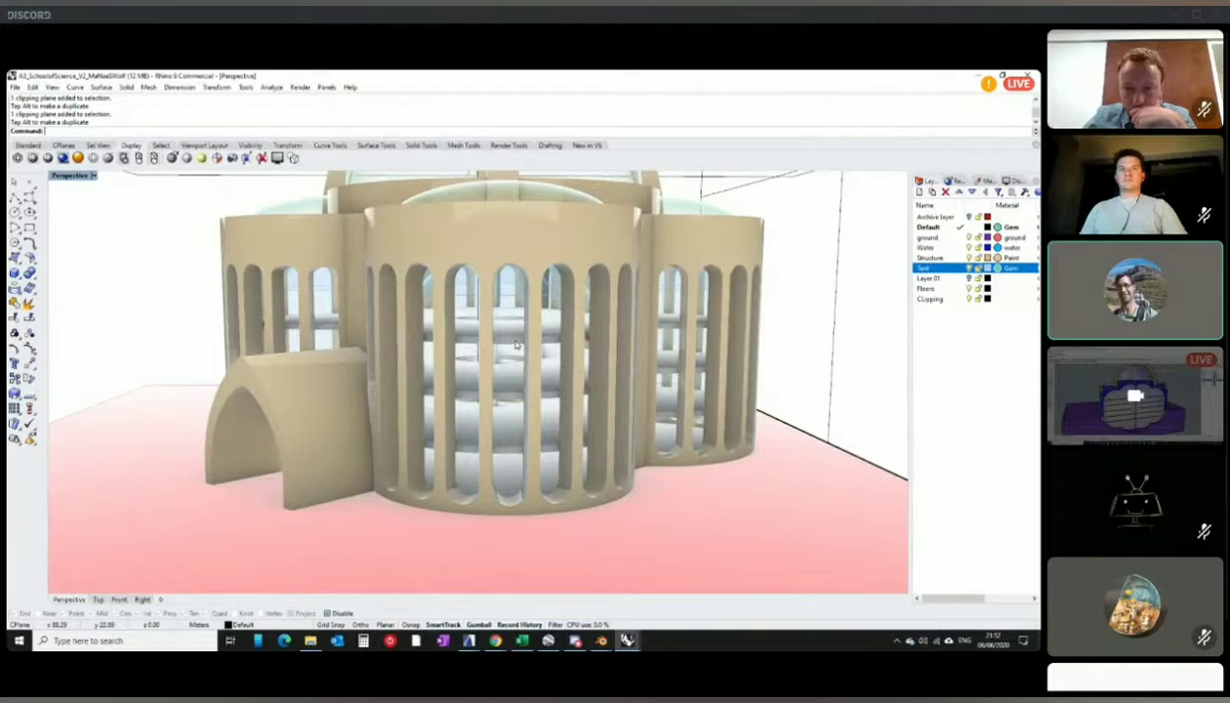
right_click_drag(519, 321, 526, 402)
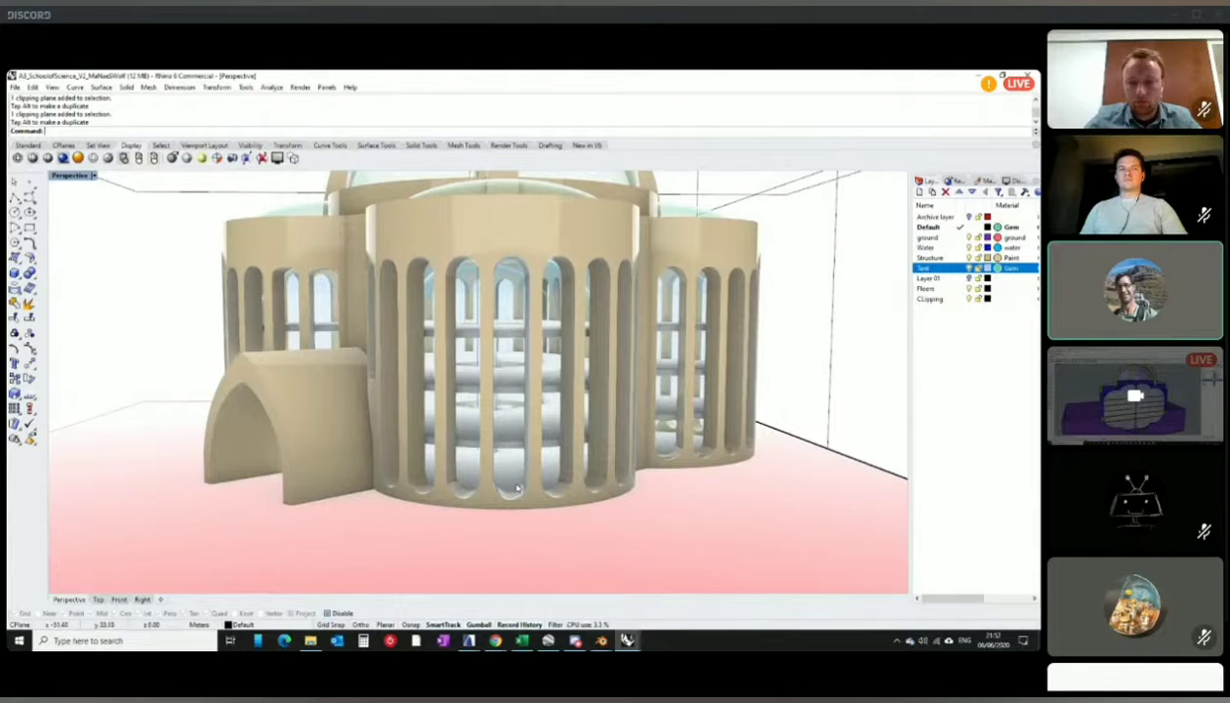
mouse_move(518, 486)
right_mouse_down()
mouse_move(528, 461)
mouse_move(531, 488)
right_mouse_up()
scroll(526, 469, "up", 3)
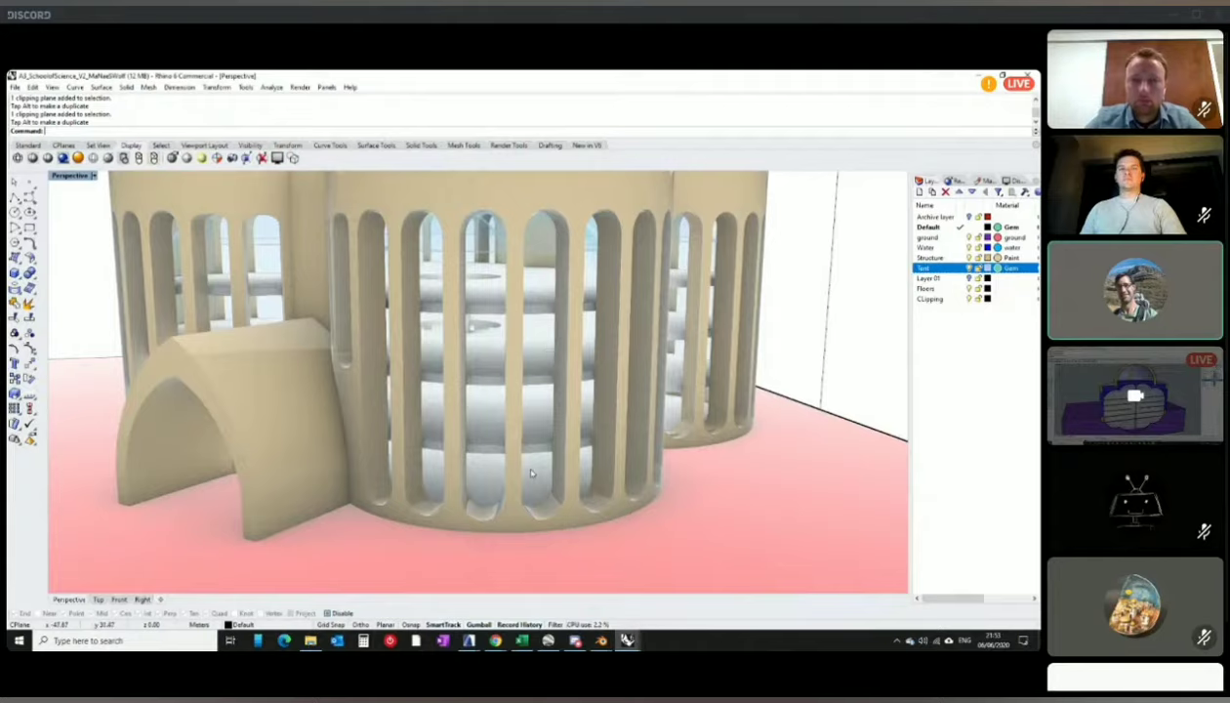
right_click_drag(511, 465, 519, 469)
scroll(518, 469, "up", 3)
scroll(519, 469, "down", 2)
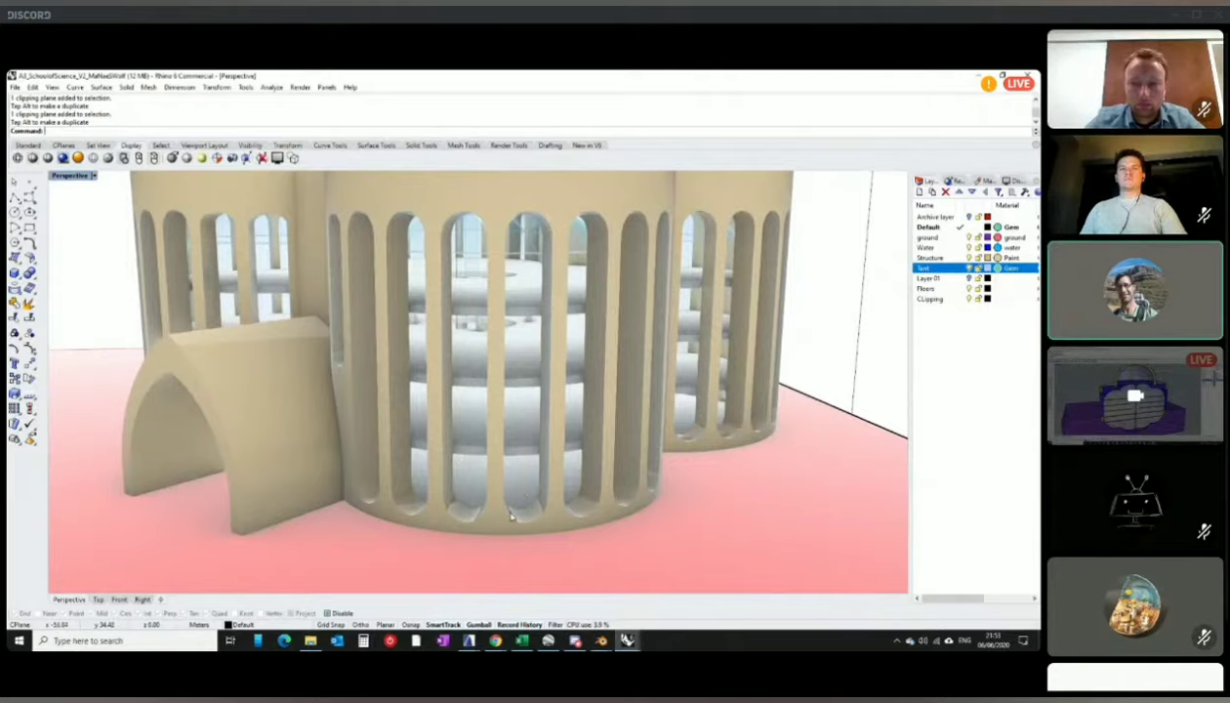
right_click_drag(515, 518, 518, 514)
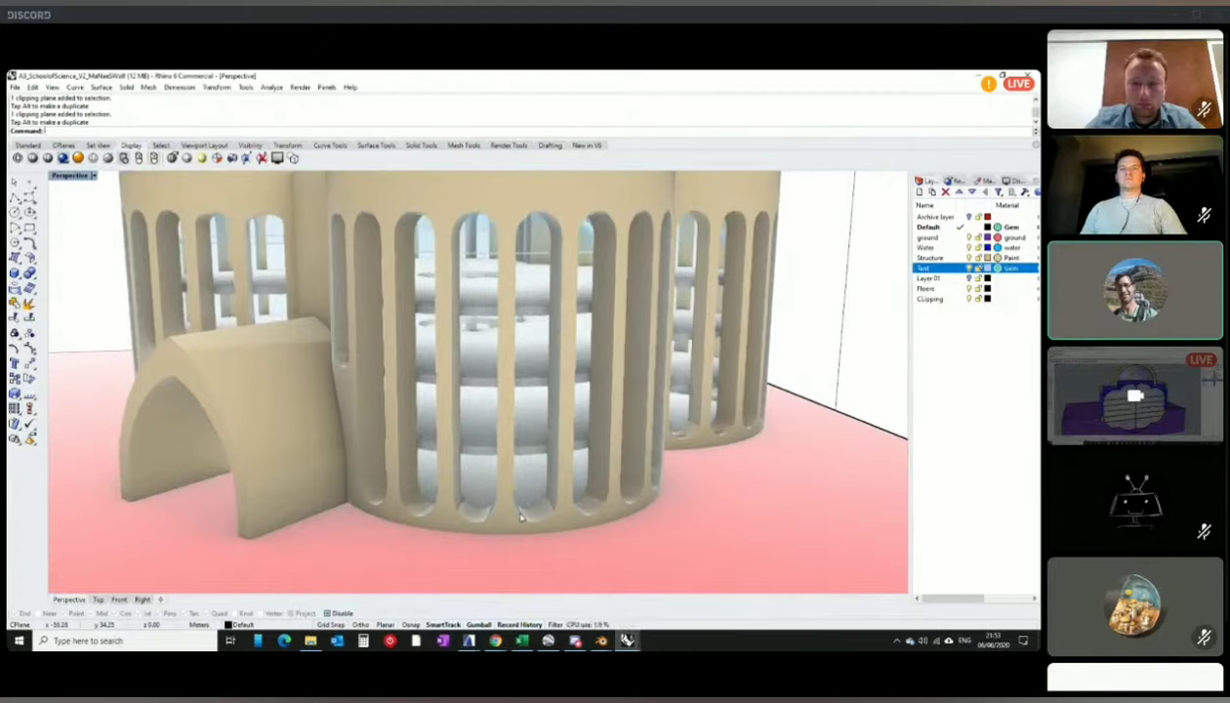
- Examine the school's arched façade openings and vaulted entrance from higher and lower viewpoints, including the rounded inner membrane behind them
right_click_drag(532, 500, 563, 398)
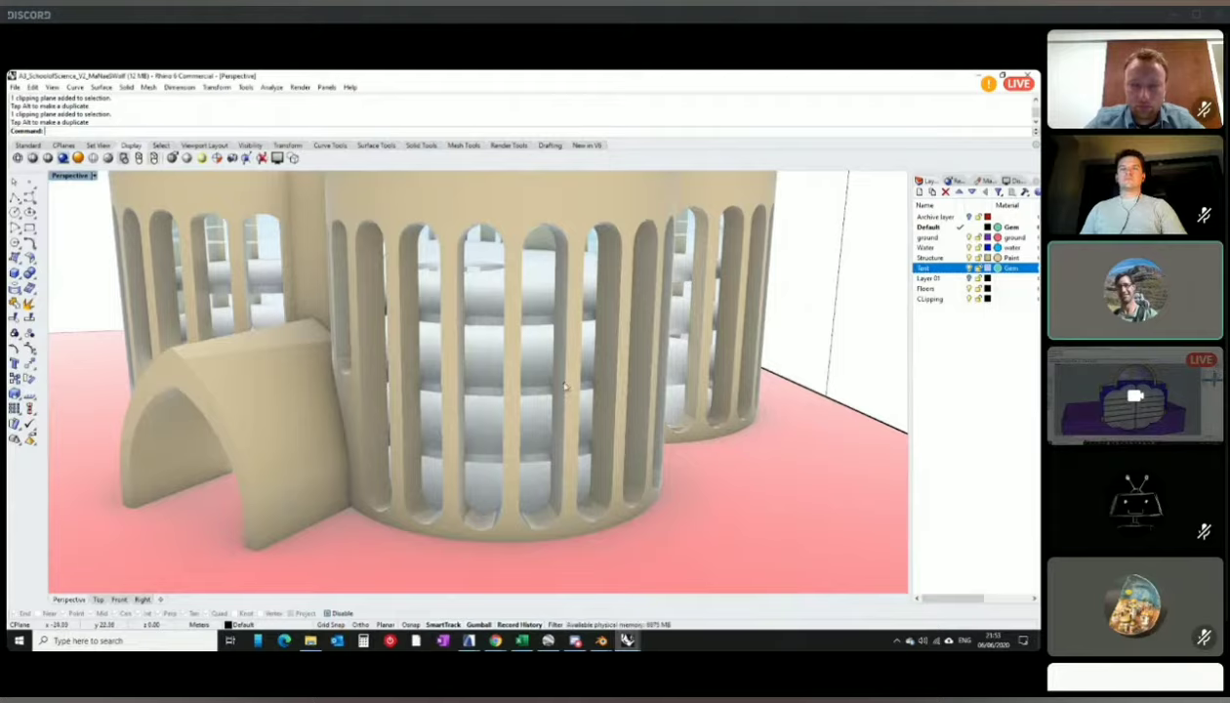
scroll(565, 387, "up", 2)
right_click_drag(565, 394, 589, 407)
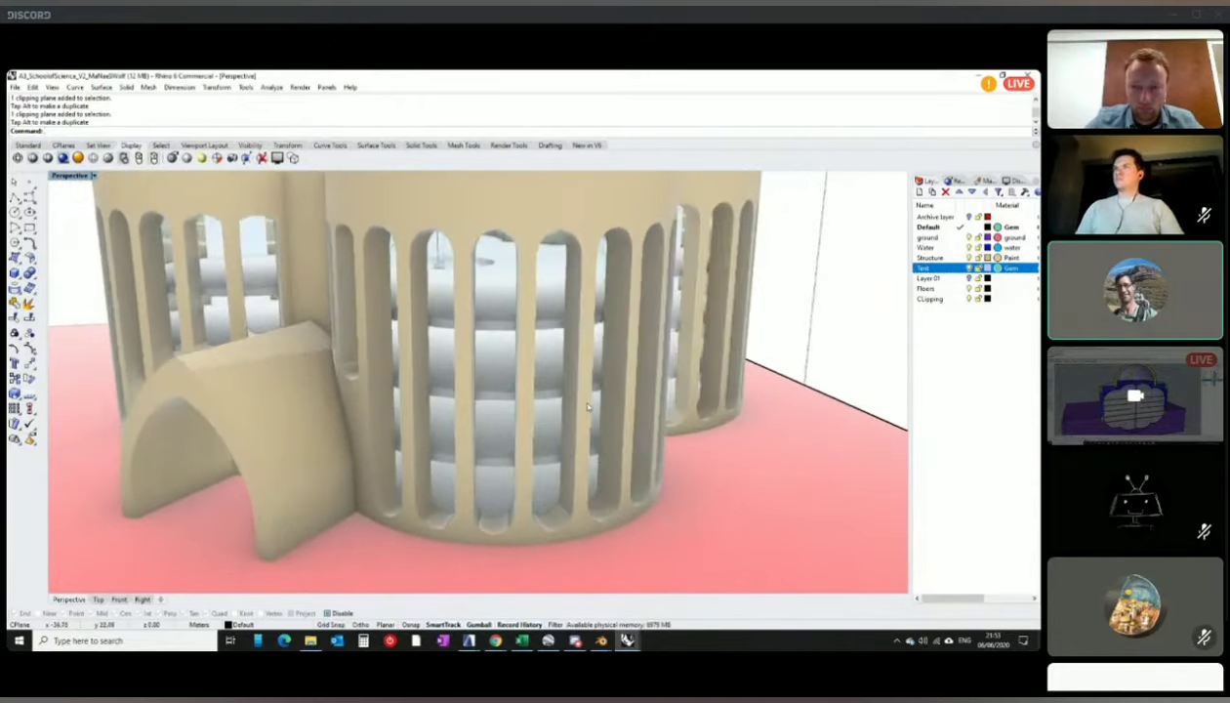
right_click_drag(772, 415, 641, 367)
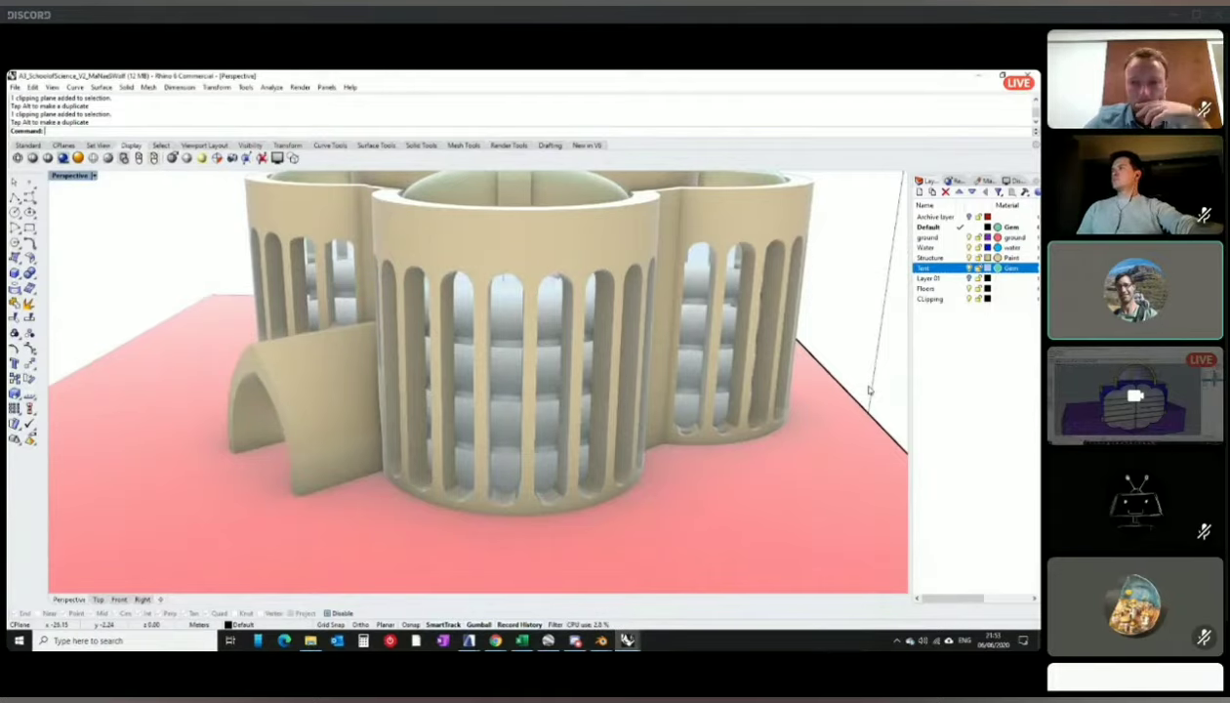
right_click_drag(615, 418, 848, 347)
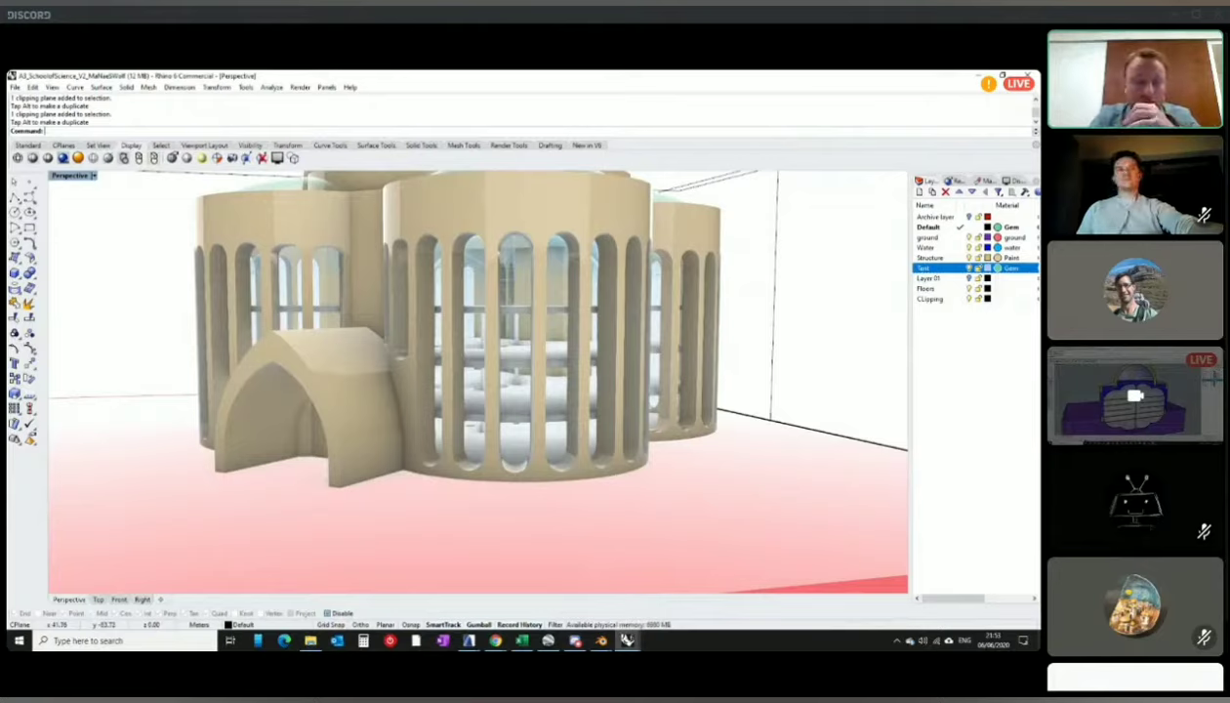
left_click(496, 640)
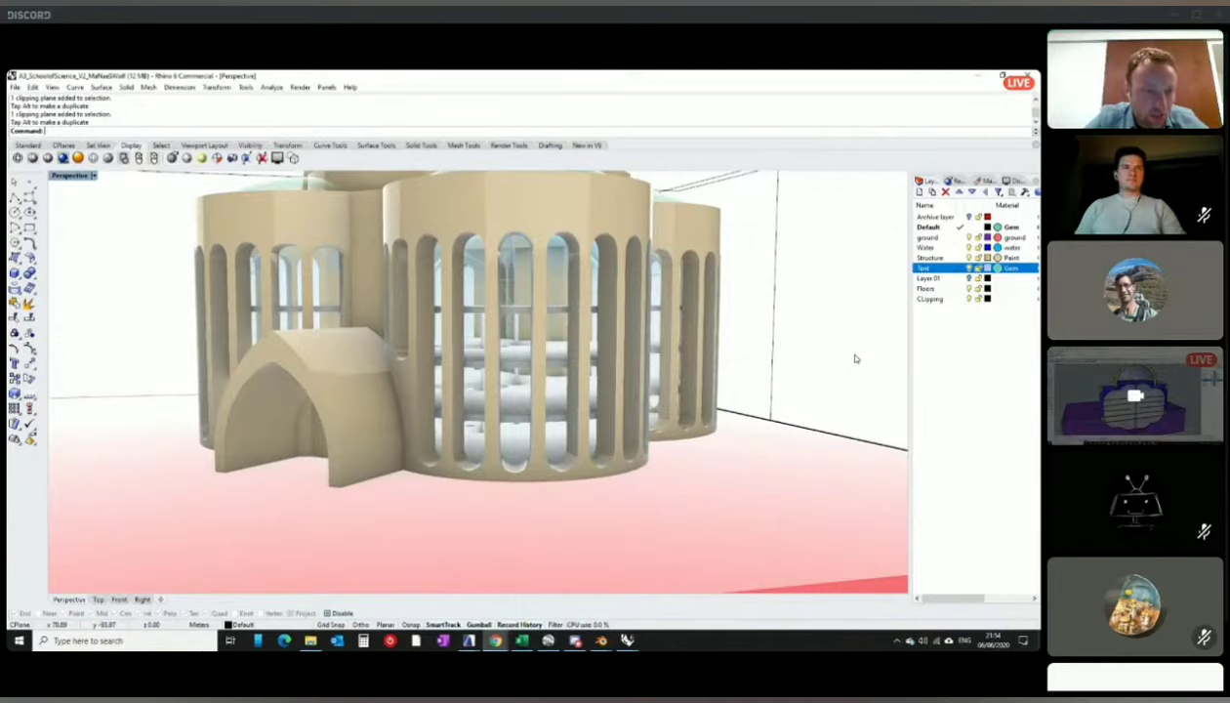
- Lower the horizontal clipping plane from the dome arches so it cuts through the lobed arcade walls, and deselect it
scroll(760, 518, "down", 2)
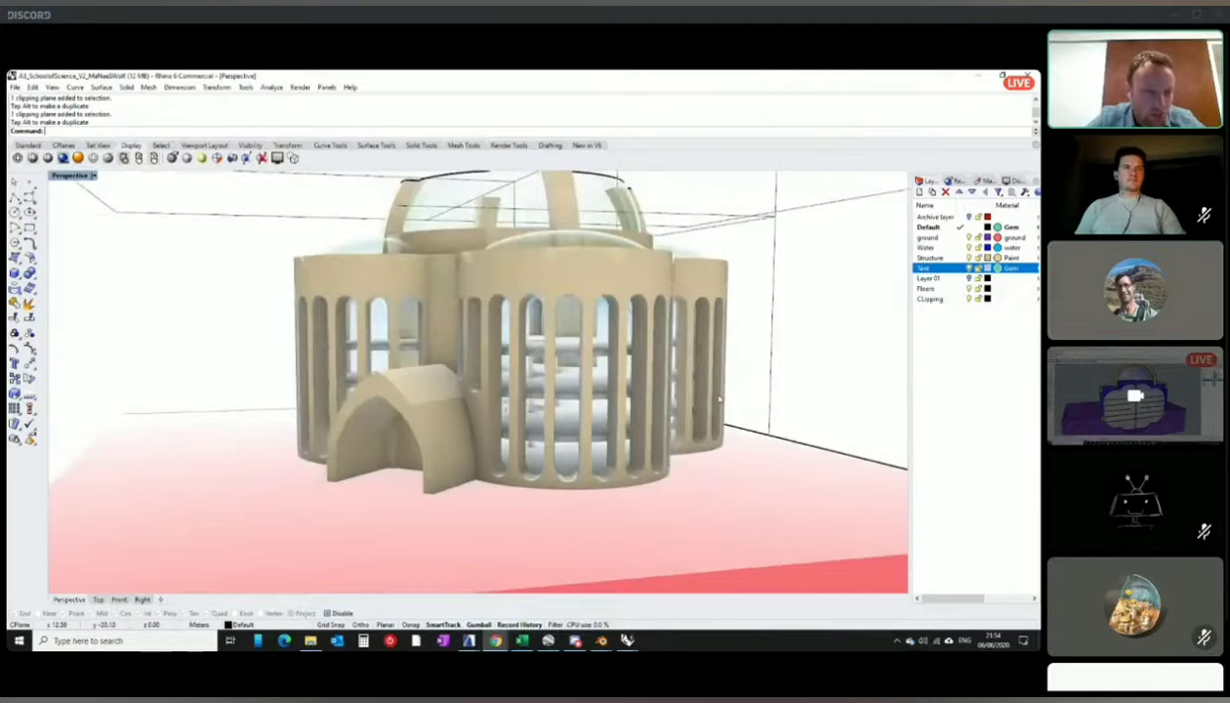
right_click_drag(699, 389, 717, 361)
key("super")
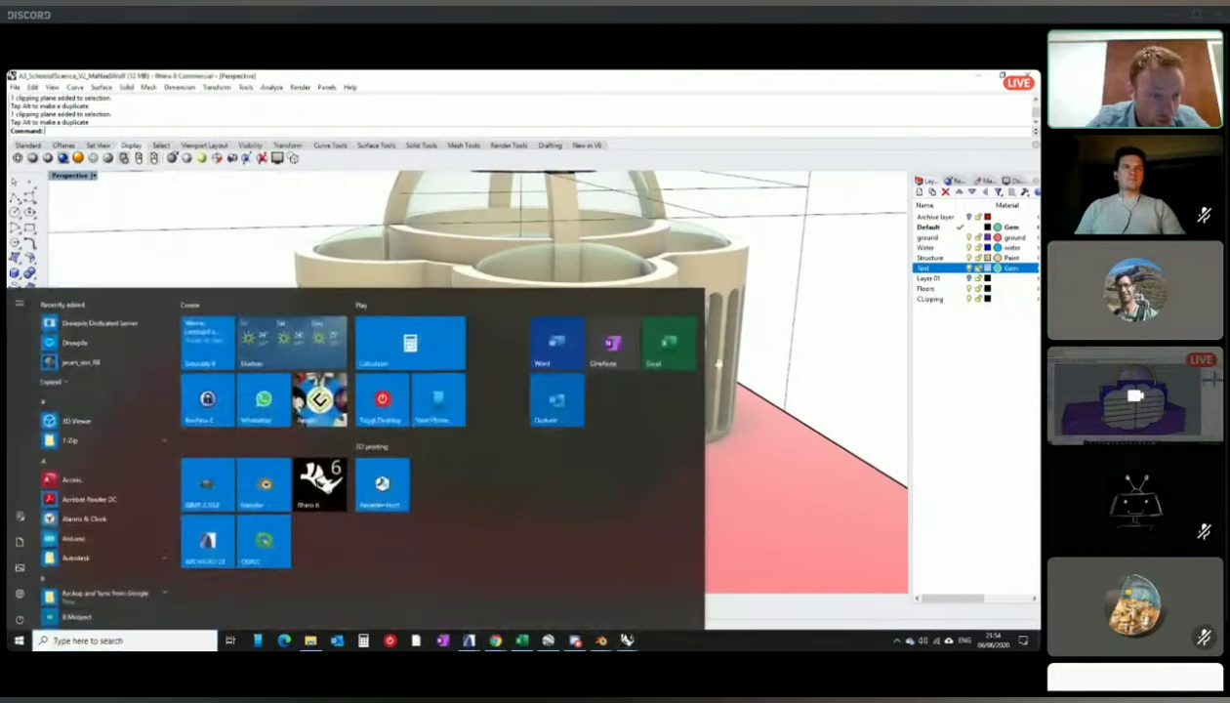
key("super")
left_click(796, 200)
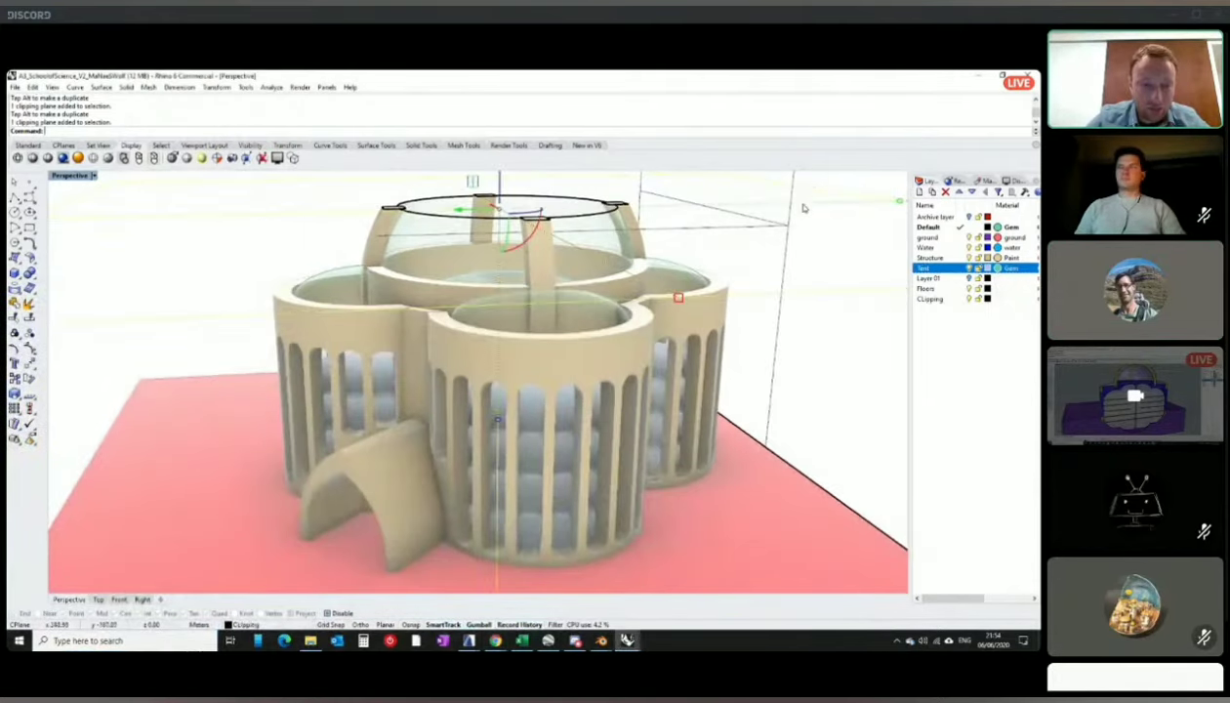
left_click_drag(510, 199, 498, 348)
left_click(796, 317)
- Examine the cut four-lobed building, comparing the sectioned wall ribs with the bulging inner membrane behind the façade openings
right_click_drag(797, 317, 646, 475)
scroll(643, 476, "up", 3)
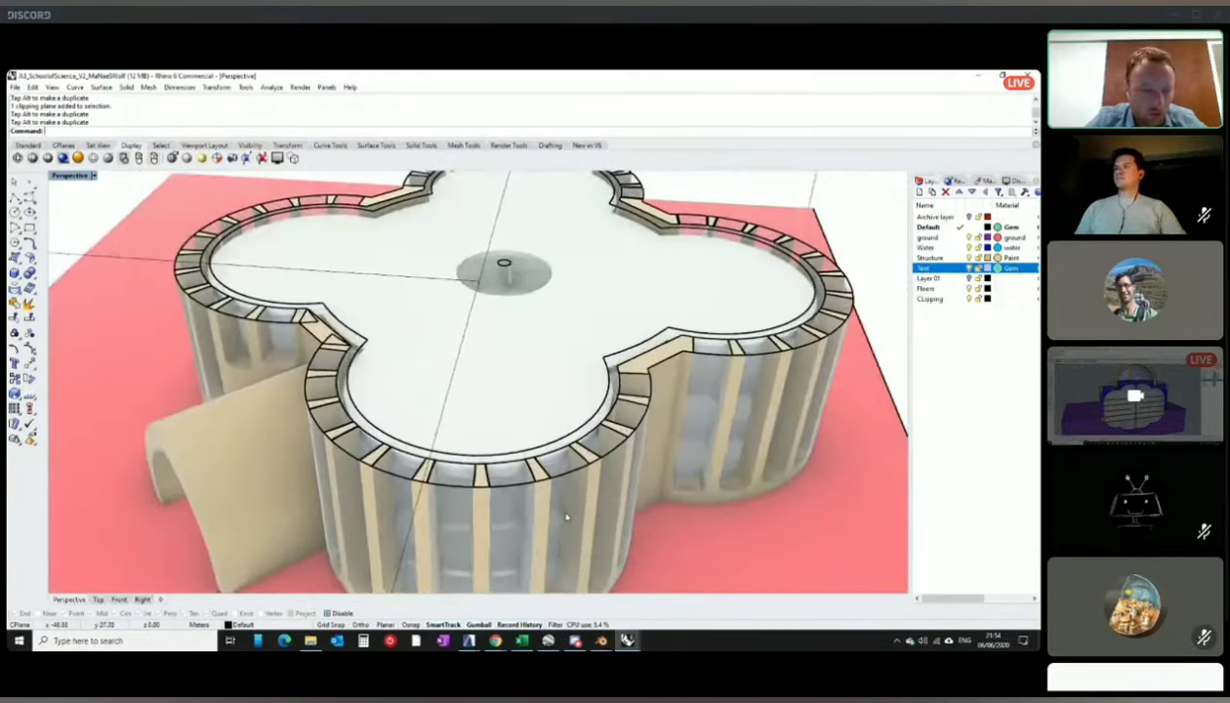
scroll(689, 422, "up", 5)
scroll(688, 418, "down", 2)
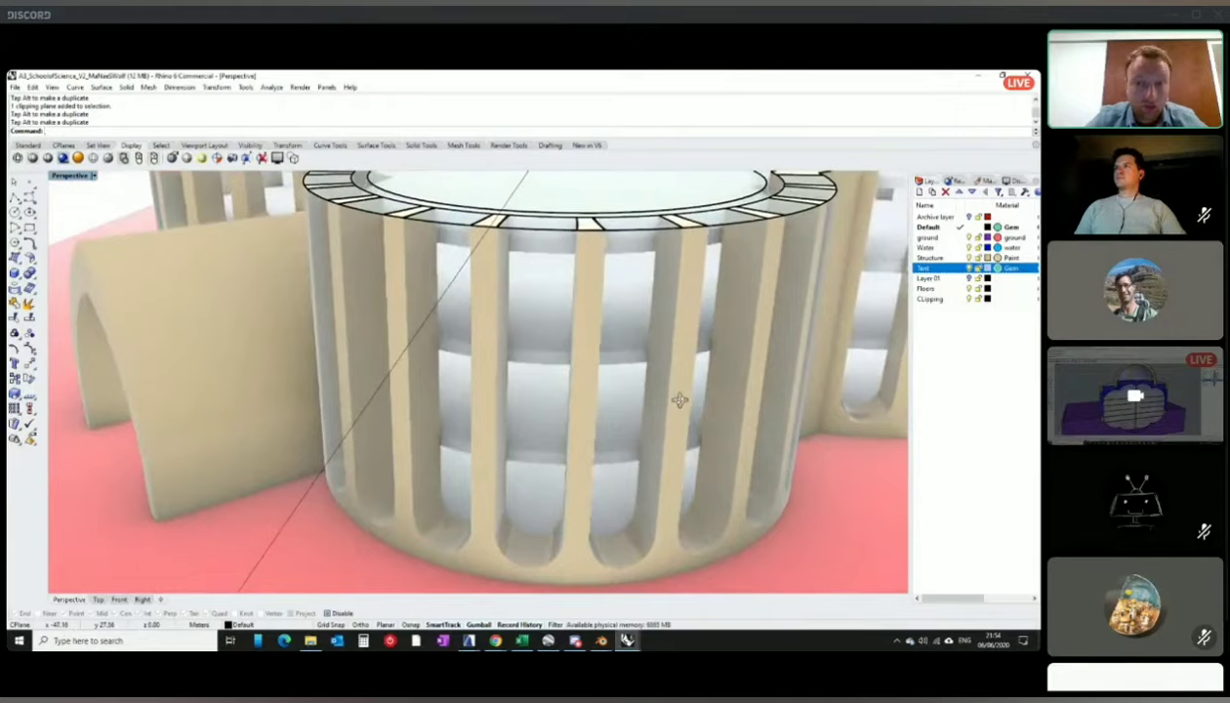
right_click_drag(673, 398, 656, 409)
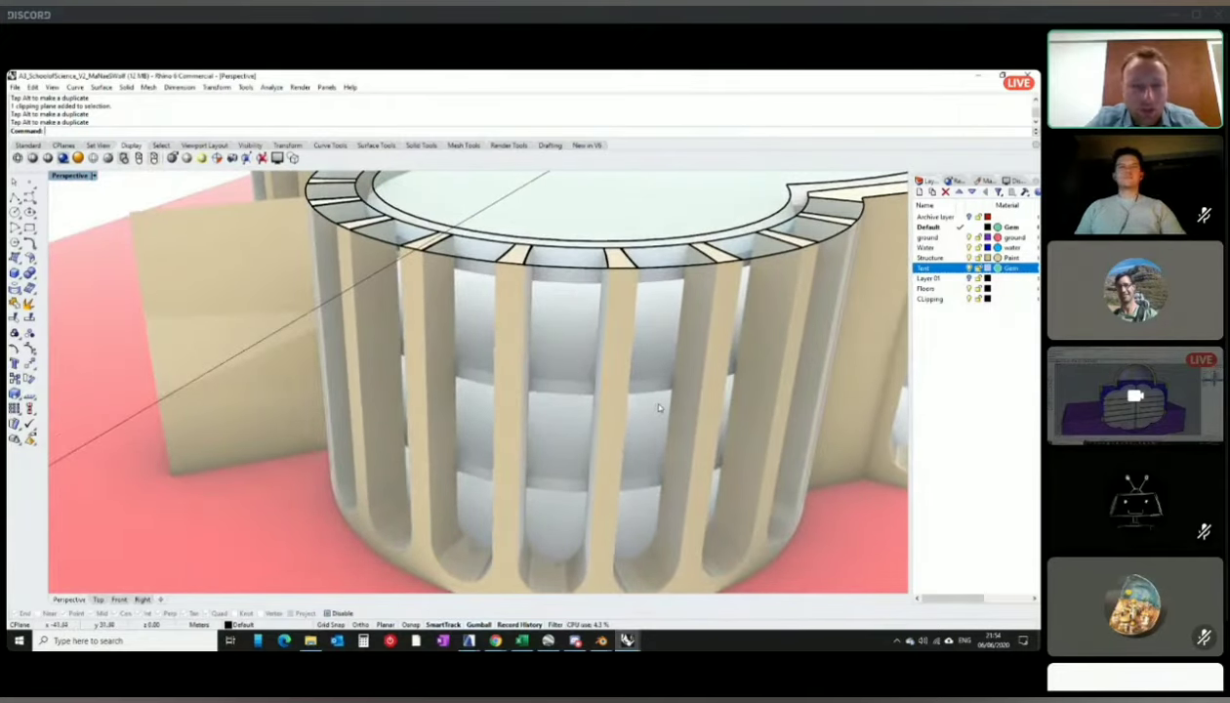
scroll(659, 409, "down", 2)
right_click_drag(652, 416, 654, 452)
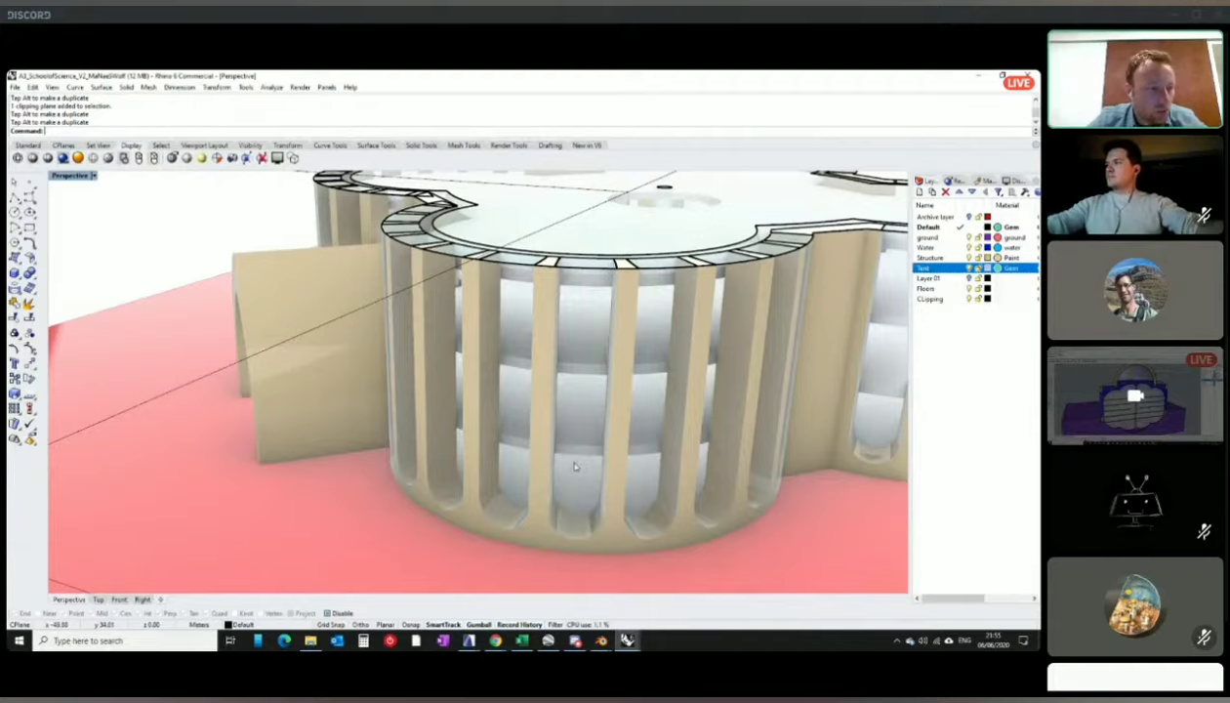
scroll(626, 386, "down", 3)
scroll(626, 386, "down", 2)
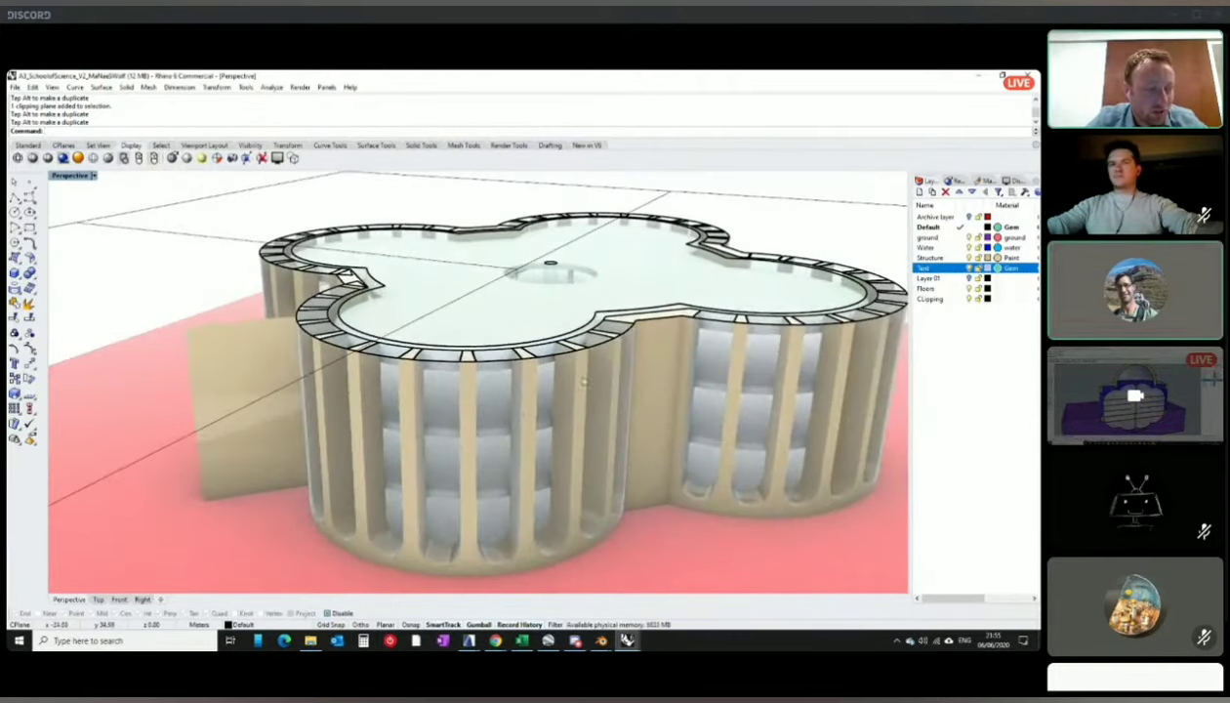
right_click_drag(510, 410, 605, 353)
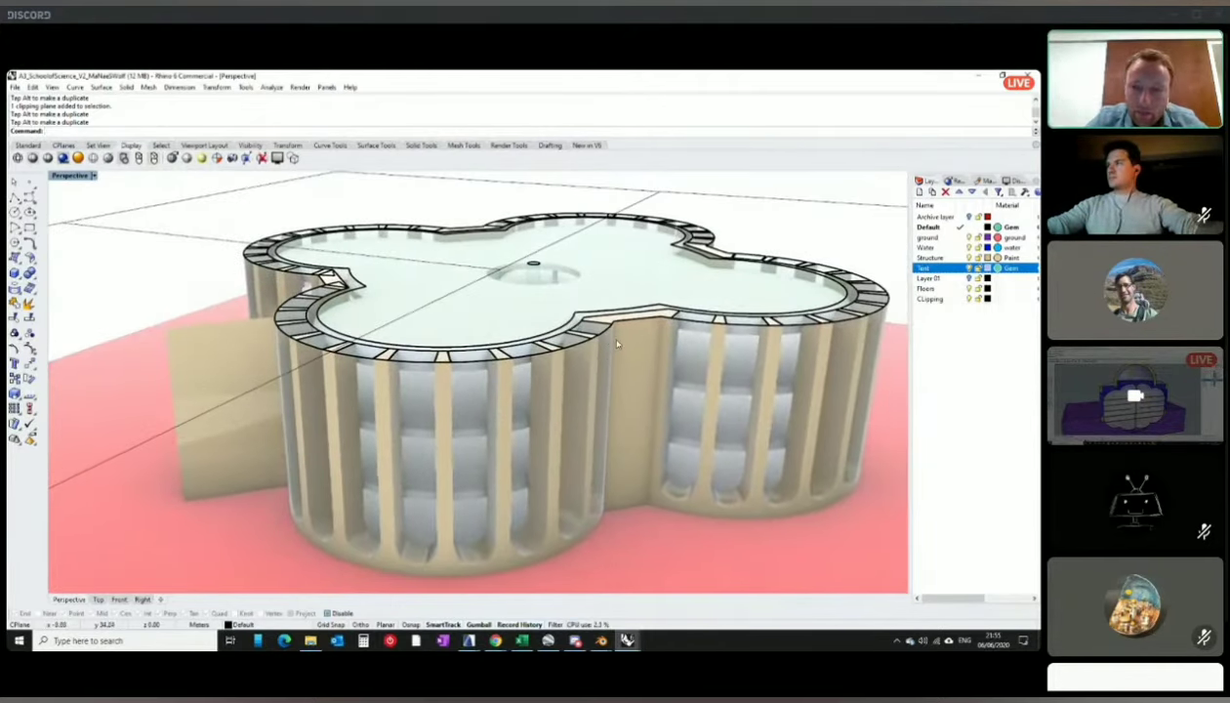